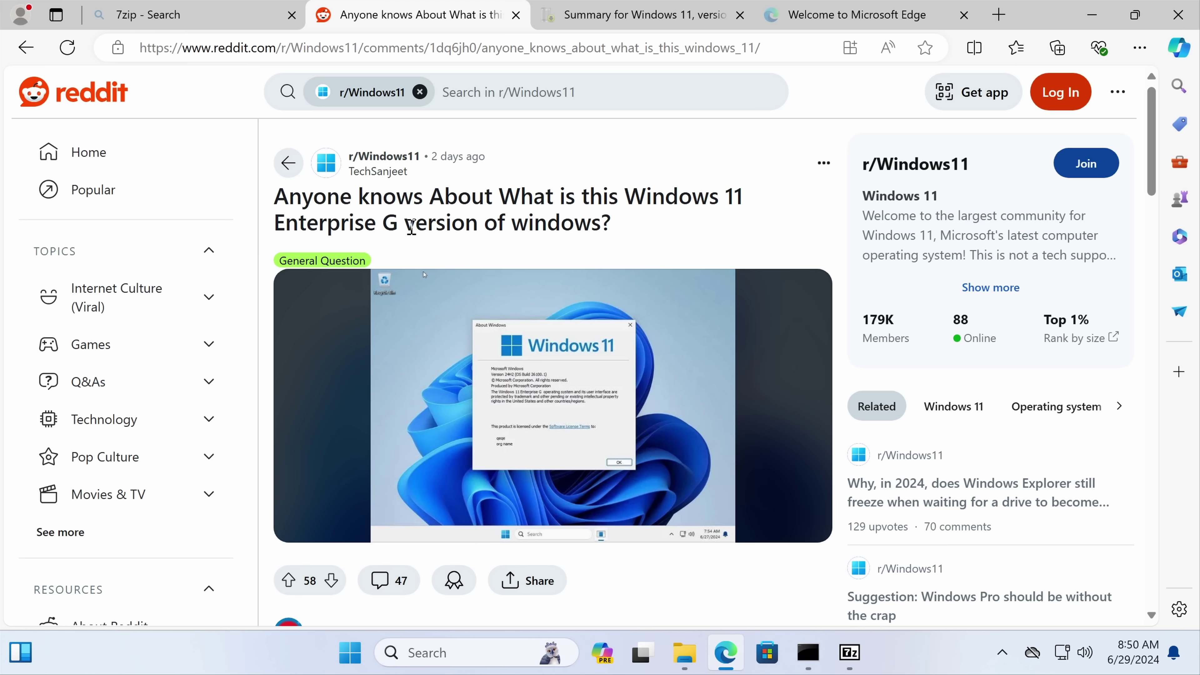
- Read the Reddit thread's comments about what the Windows 11 Enterprise G edition is and which package it is built from
scroll(436, 198, down, 6)
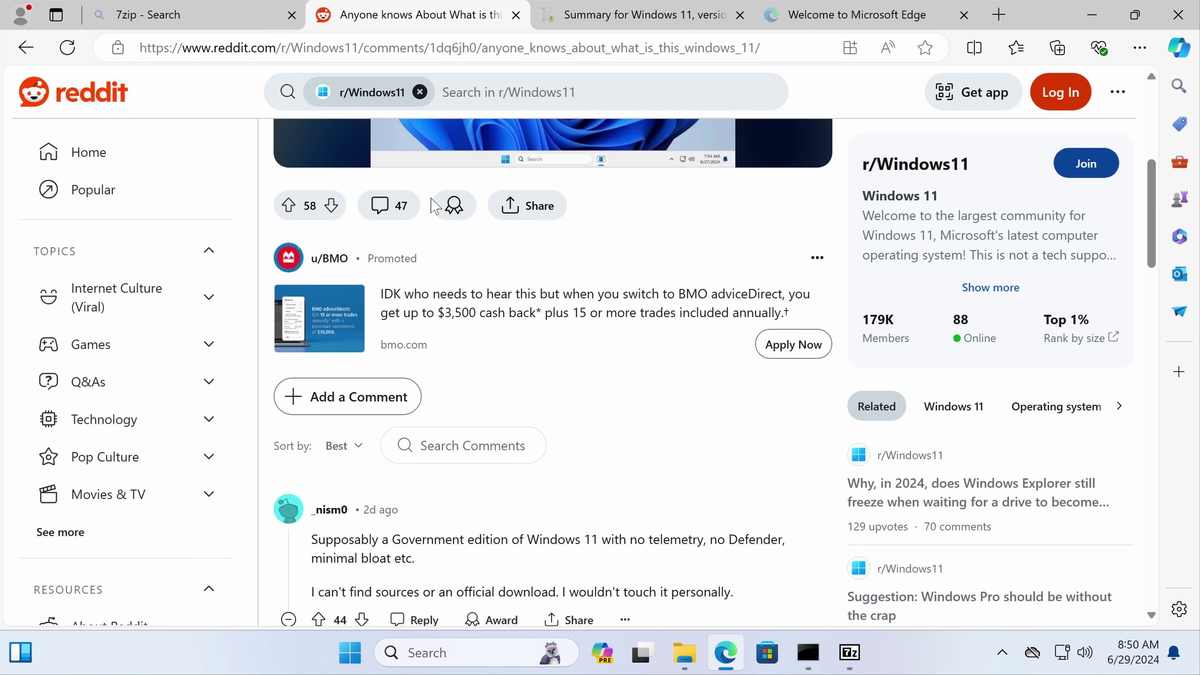
scroll(436, 206, down, 5)
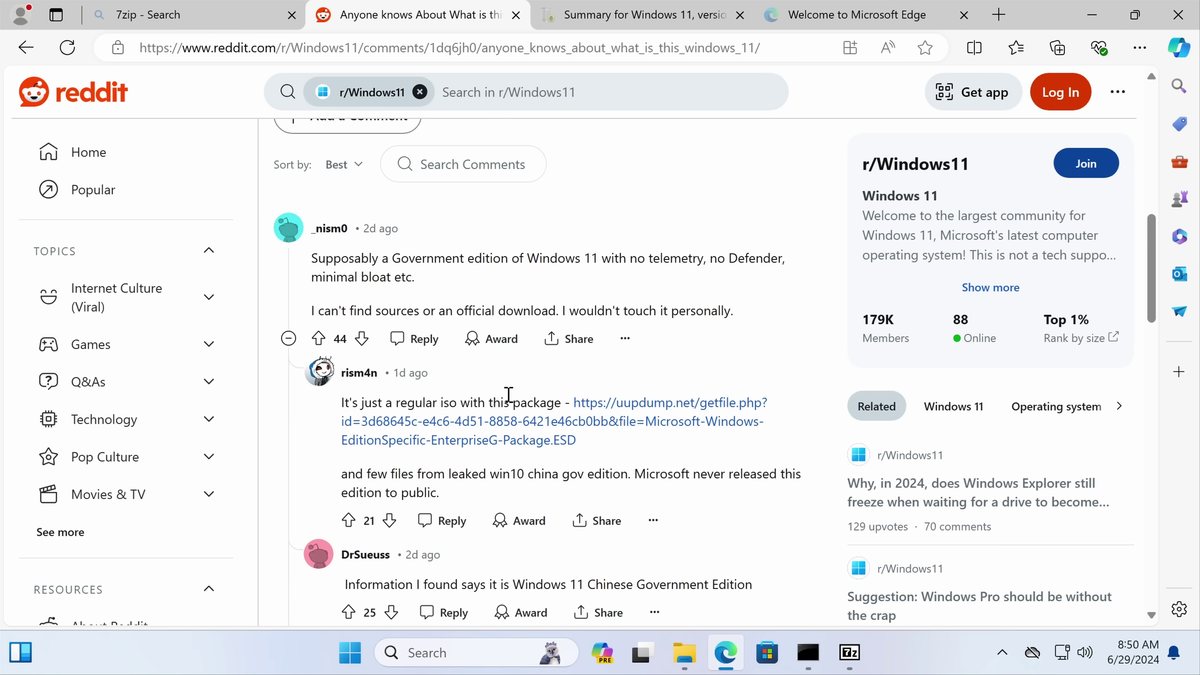
scroll(501, 395, down, 2)
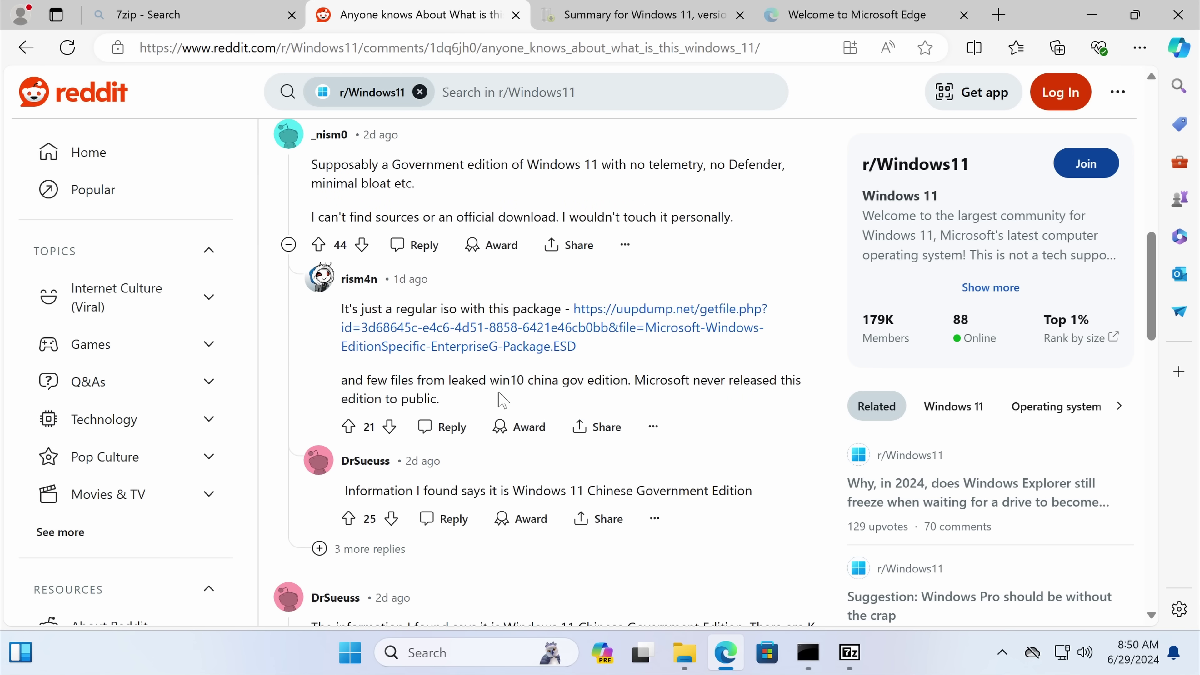
scroll(501, 394, down, 2)
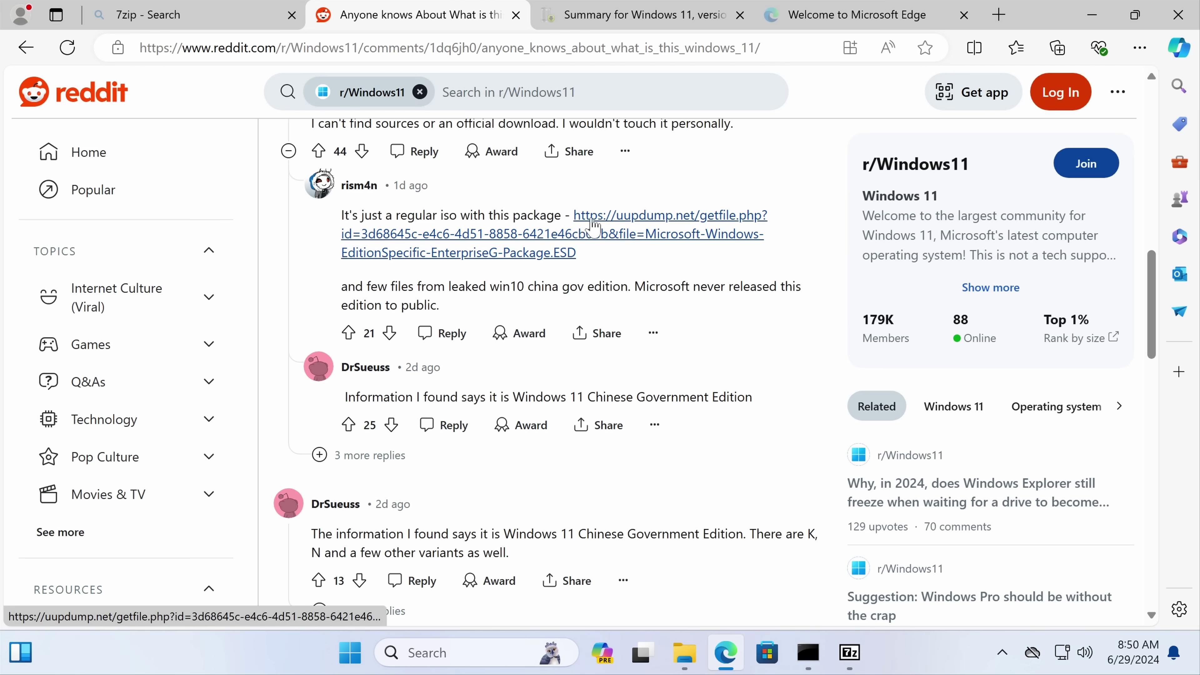
scroll(633, 224, down, 4)
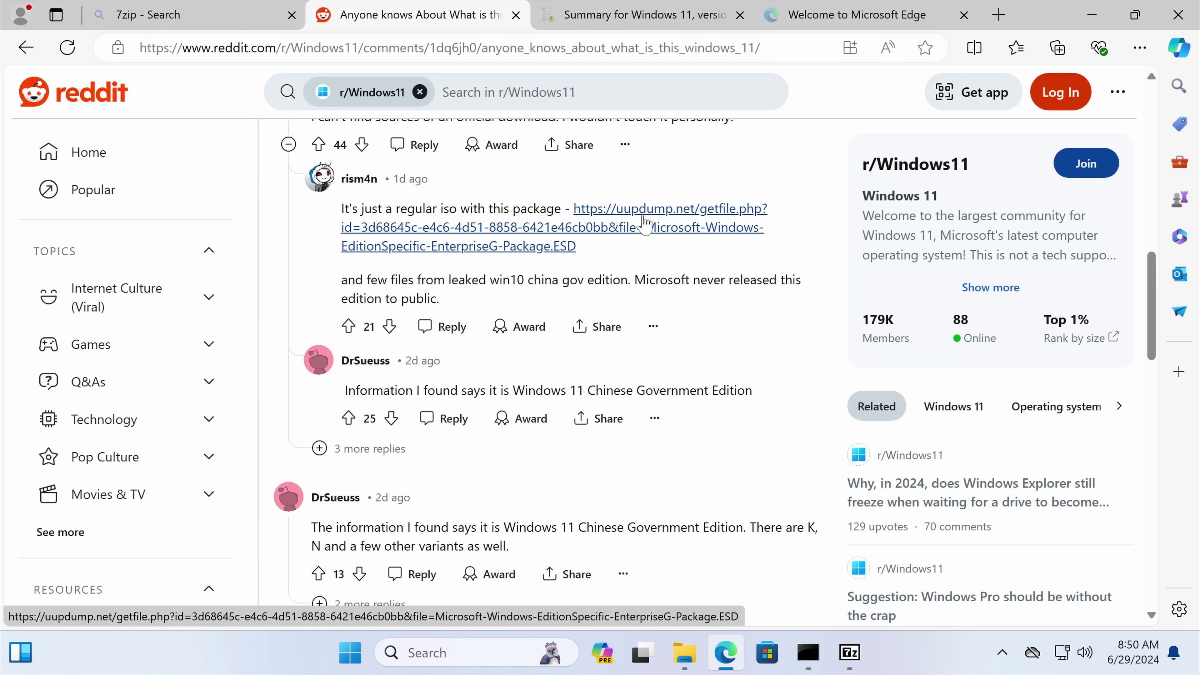
scroll(645, 222, down, 8)
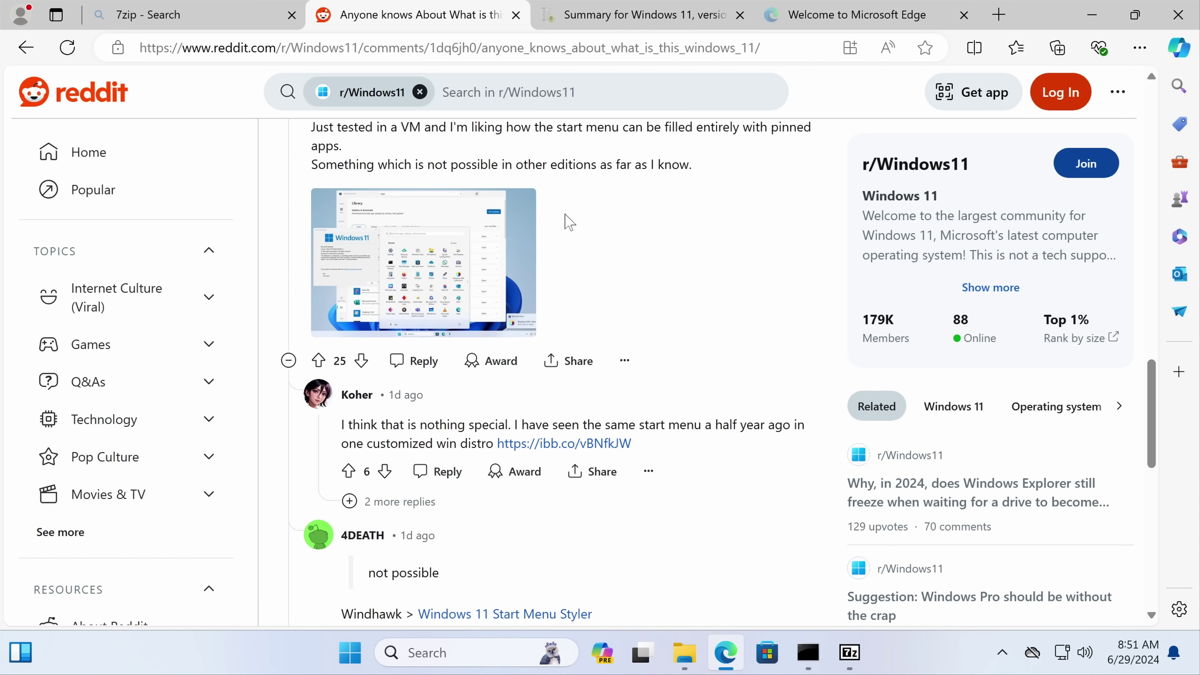
scroll(562, 220, up, 2)
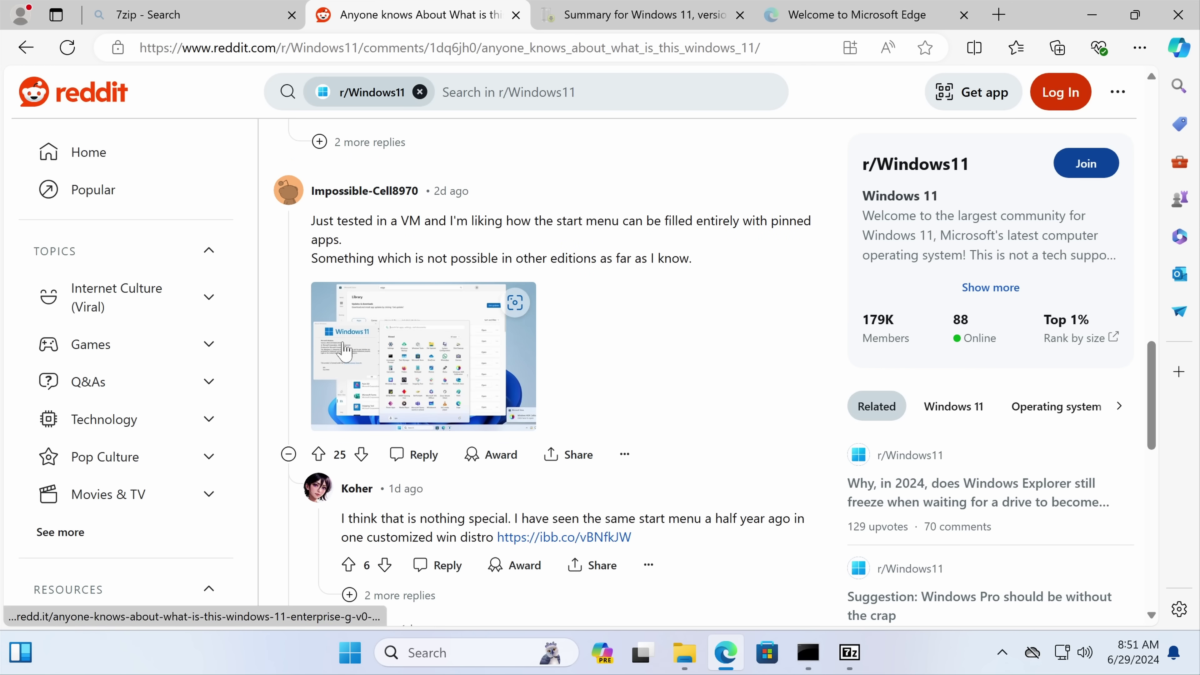
scroll(368, 350, down, 10)
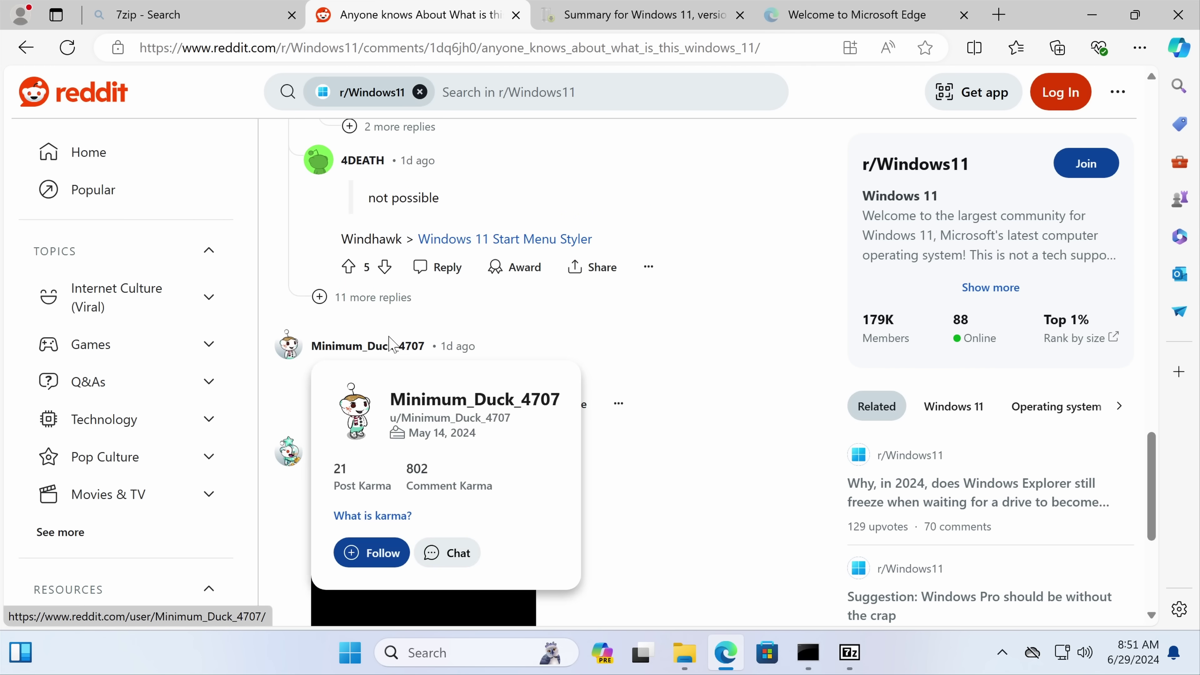
scroll(386, 347, down, 2)
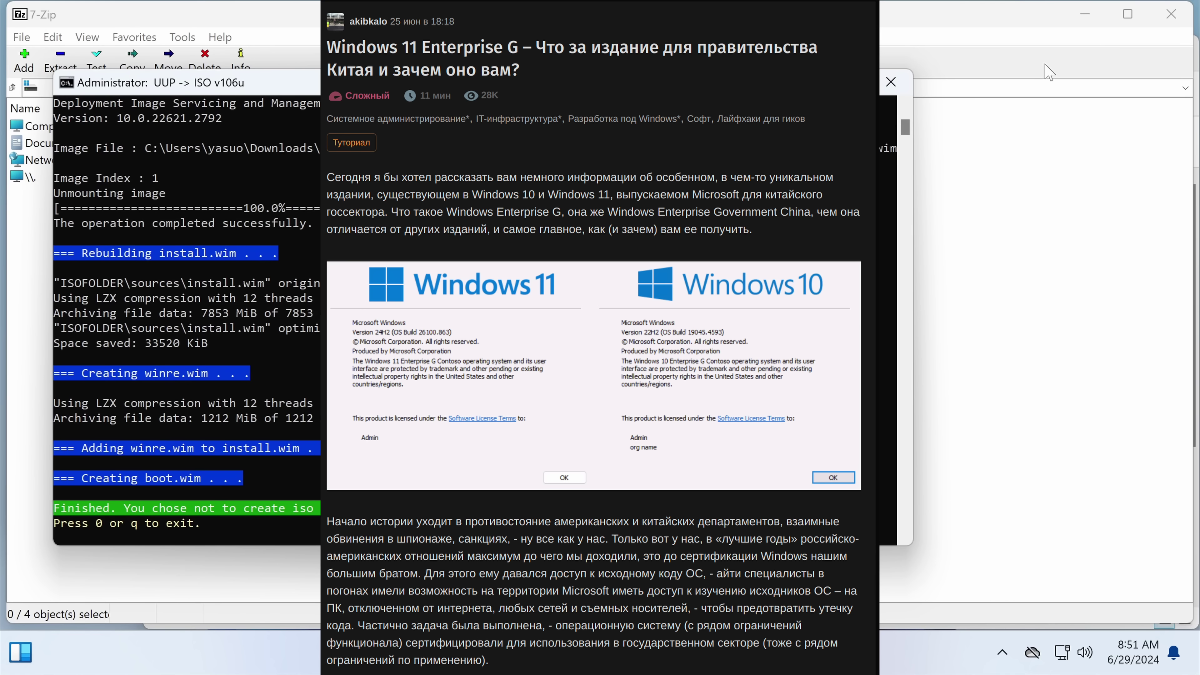
- Download Microsoft-Windows-Client-LanguagePack-Package-amd64-en-us.esd from UUP dump, keep it despite the insecure-download block, and show it in its folder
click(1092, 15)
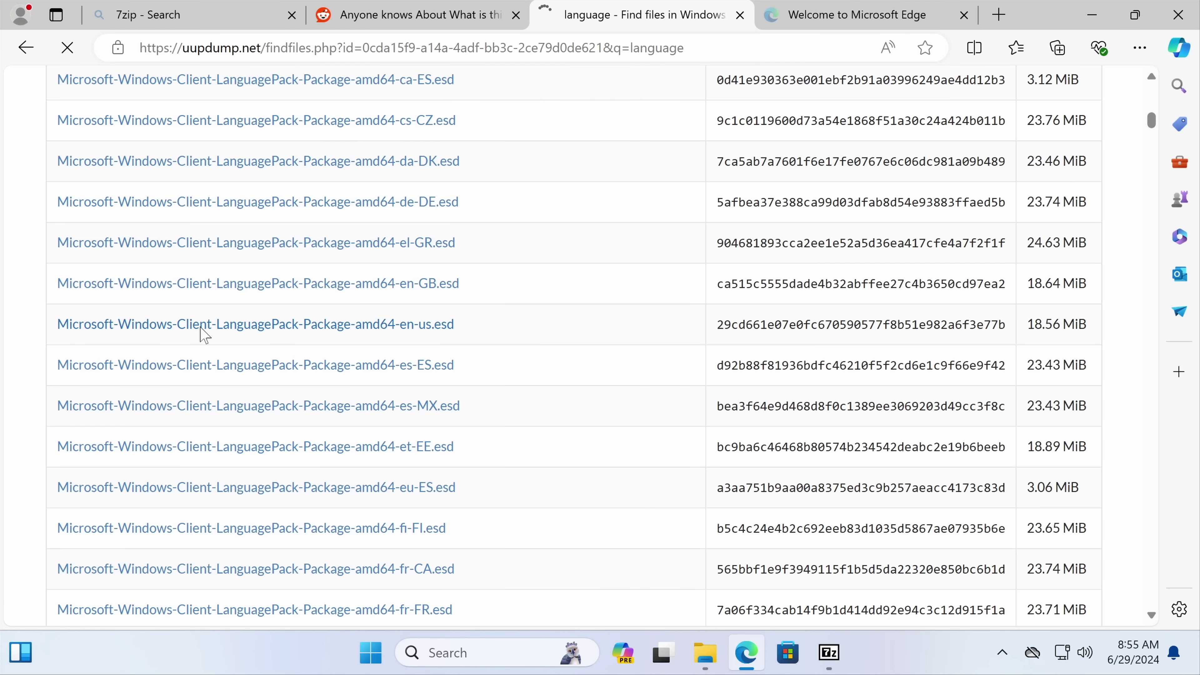
click(338, 284)
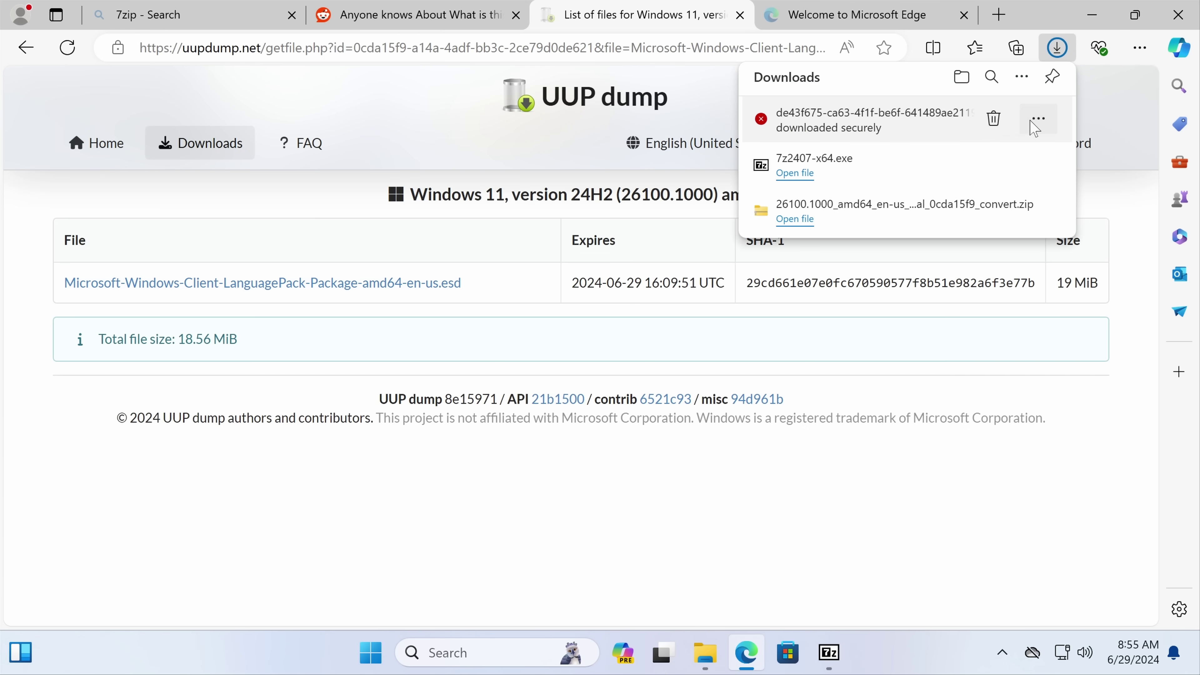
click(1037, 120)
click(974, 185)
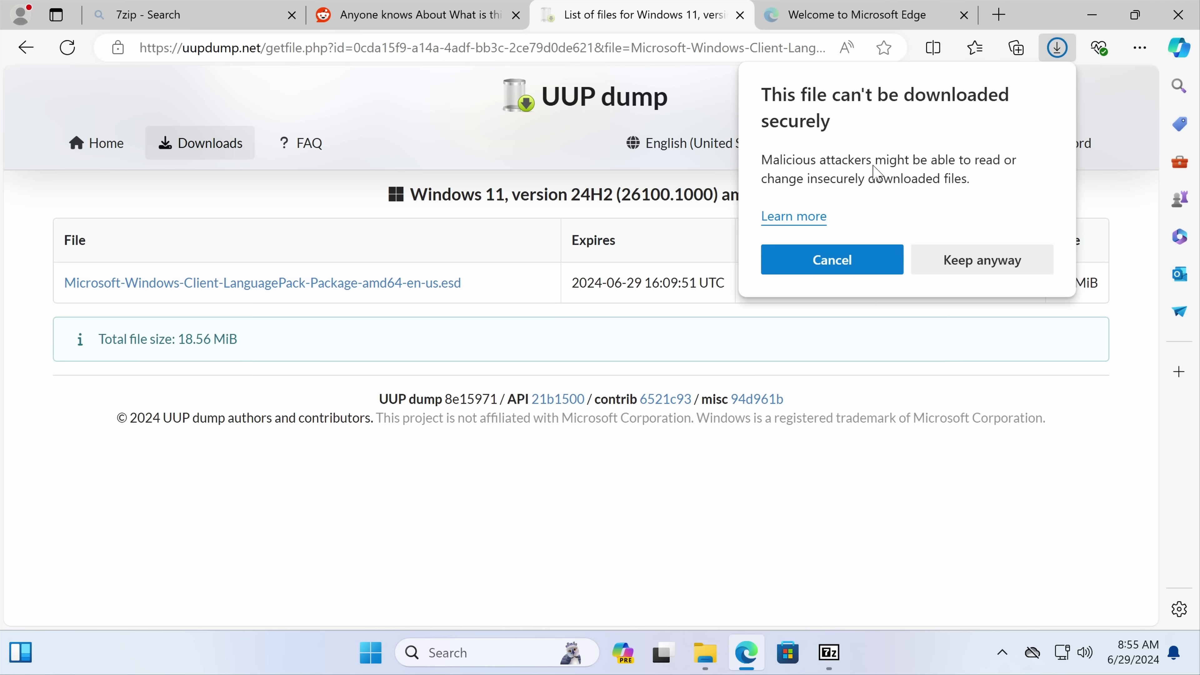
click(1007, 269)
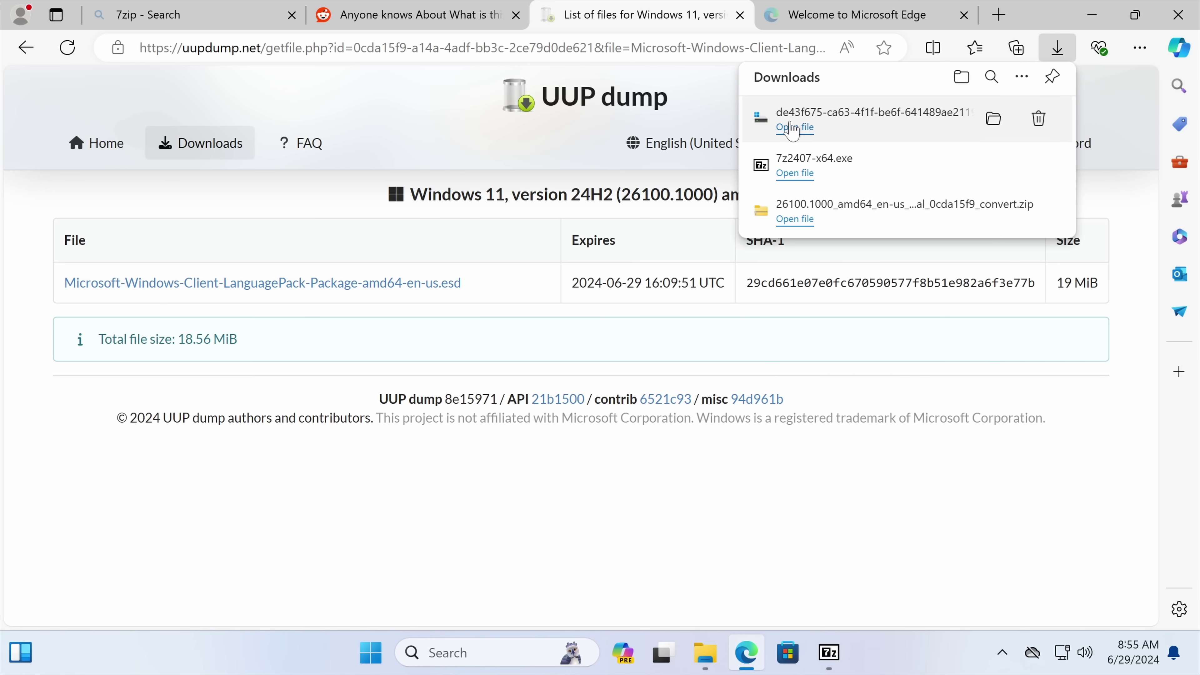
right_click(876, 125)
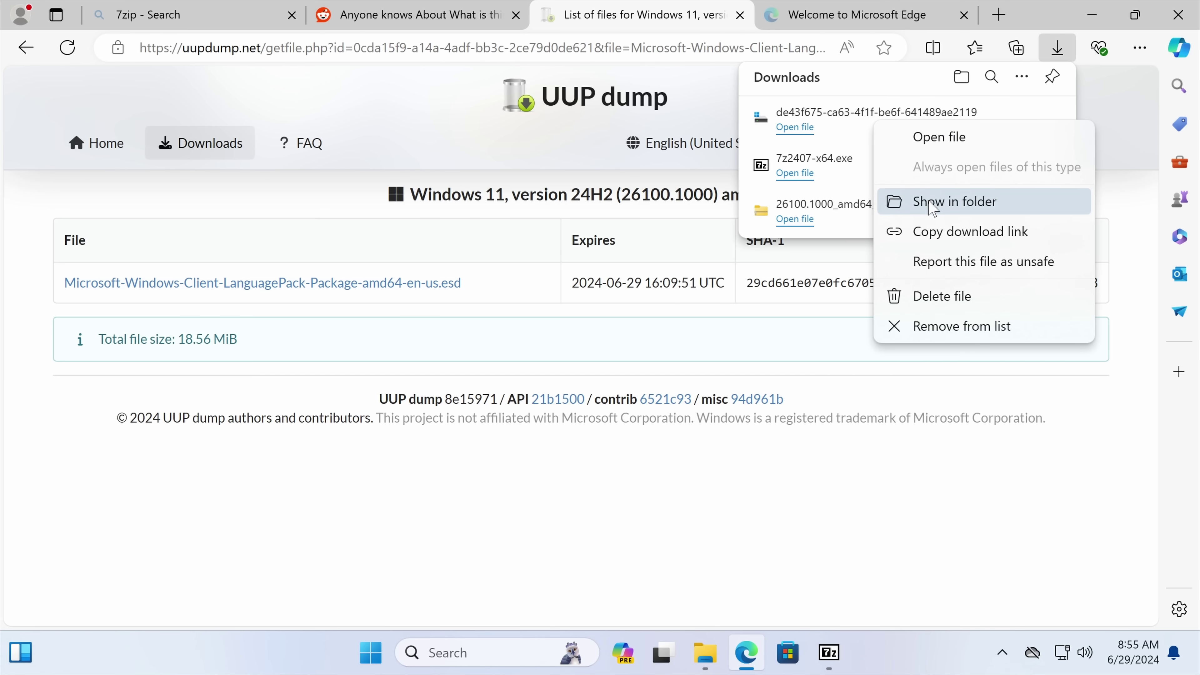
click(930, 203)
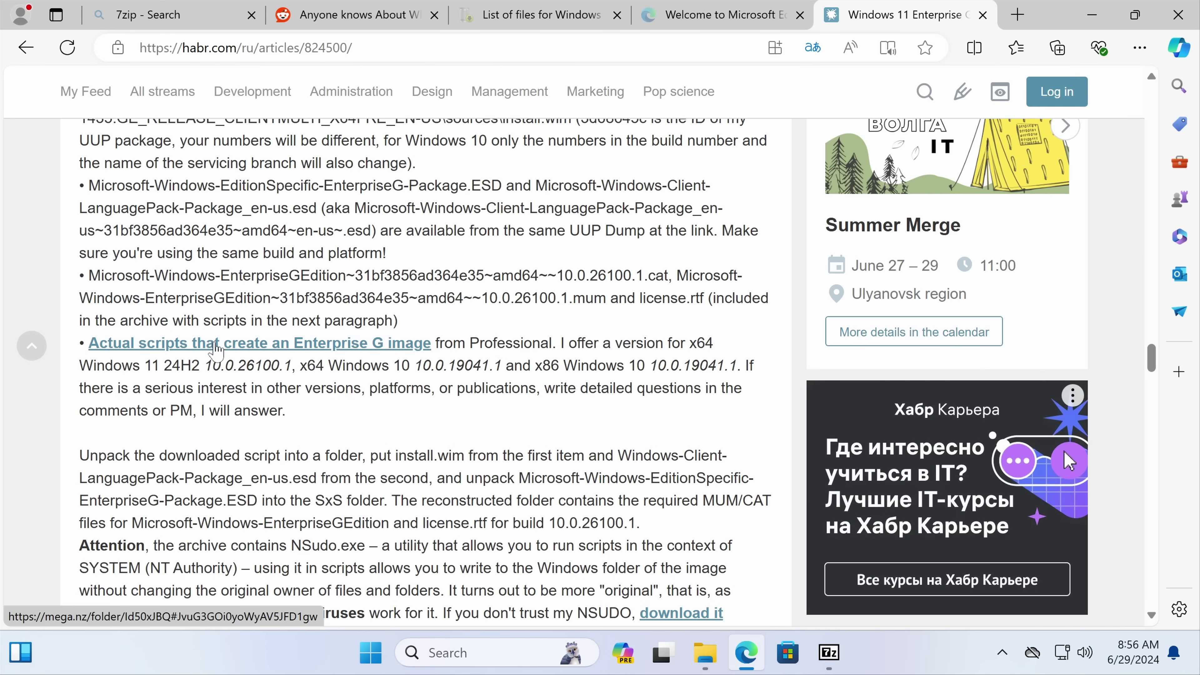
- Open the article's link to the Enterprise G image scripts in a new tab and download 26100.1_amd64_Pro_to_EnterpriseG.zip as a ZIP file
ctrl+click(216, 351)
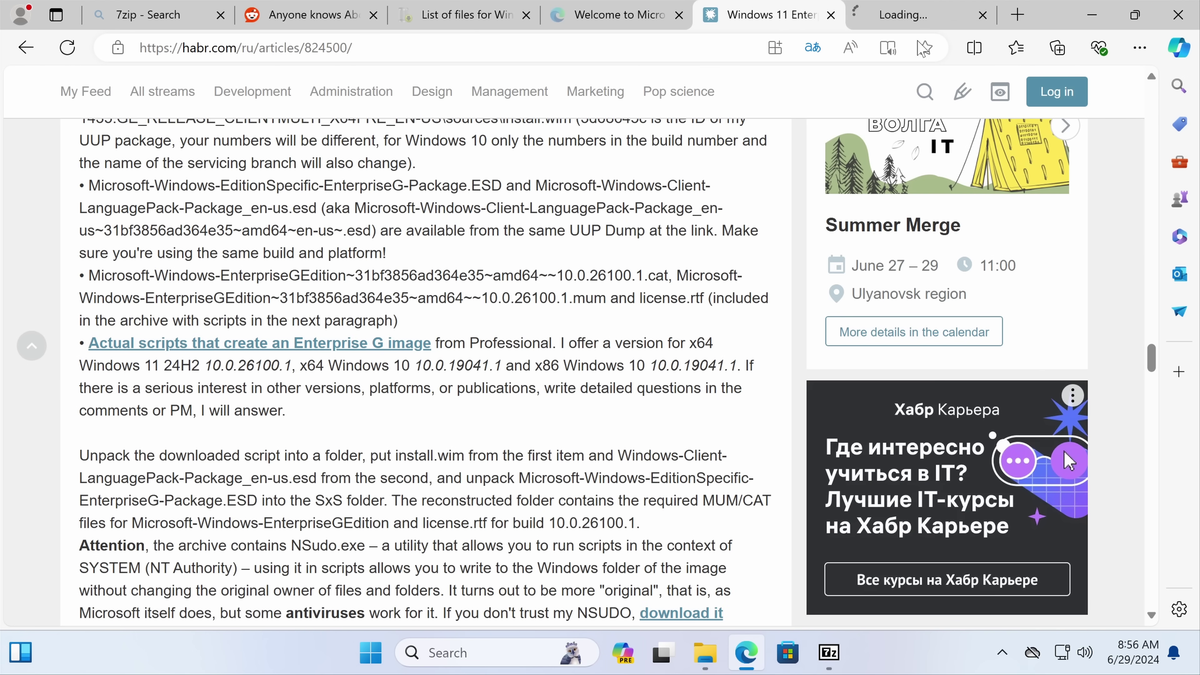
click(903, 19)
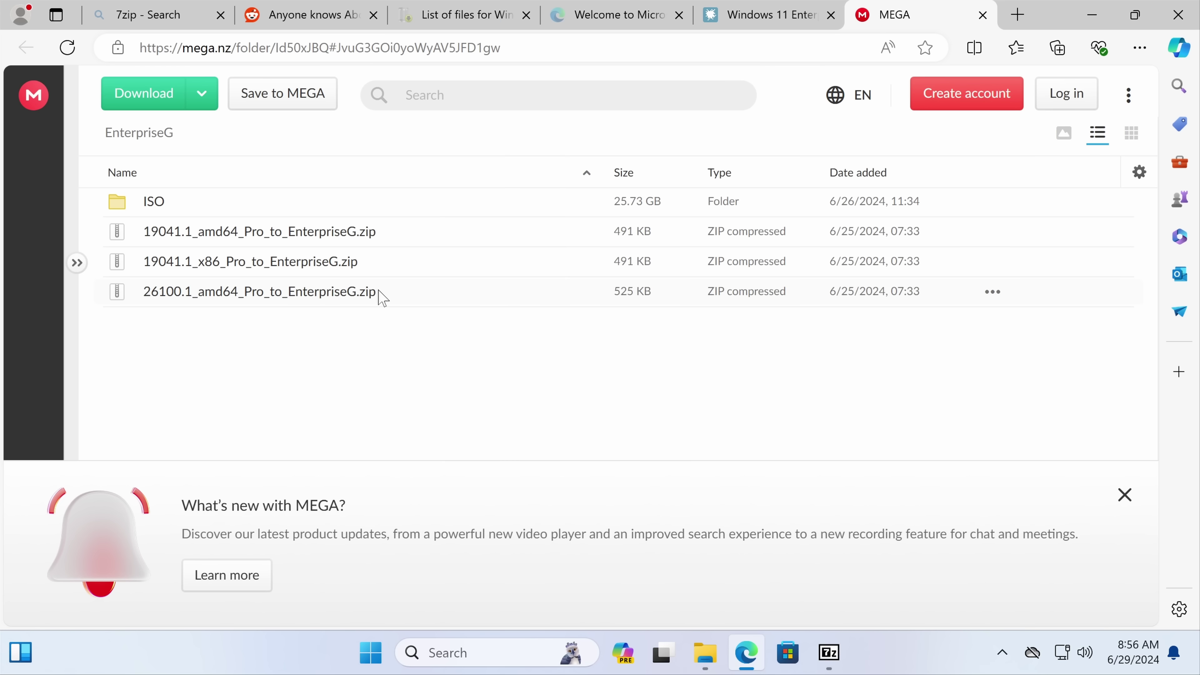
click(995, 296)
mouse_move(943, 331)
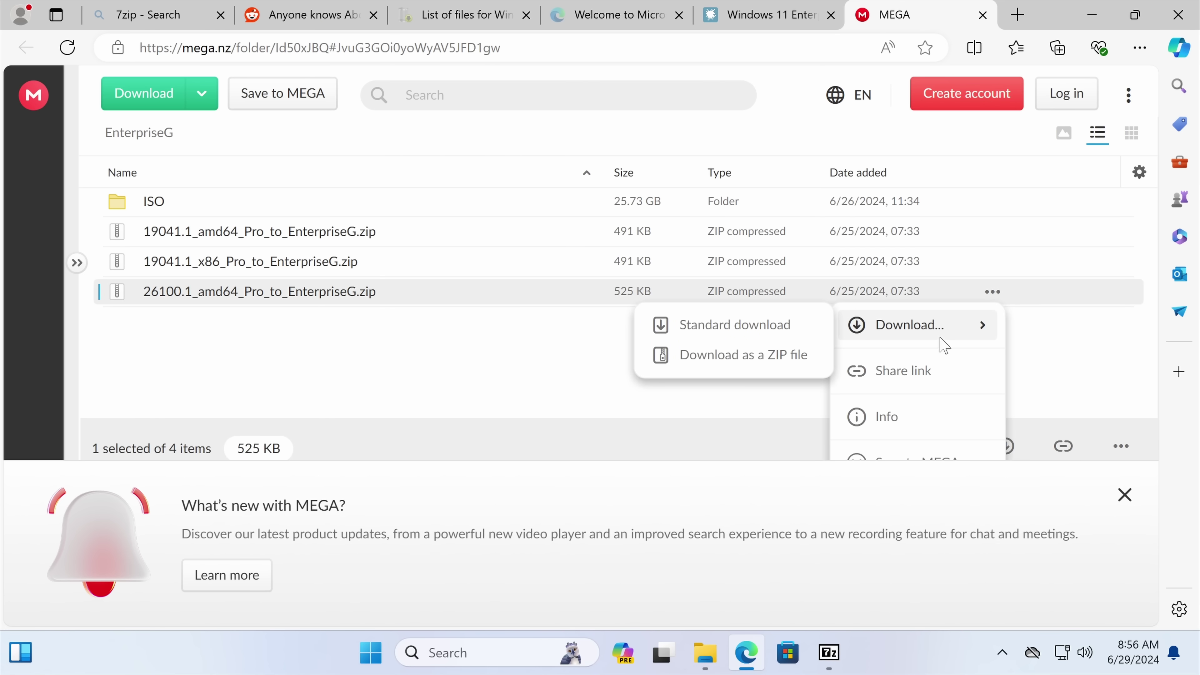
click(747, 364)
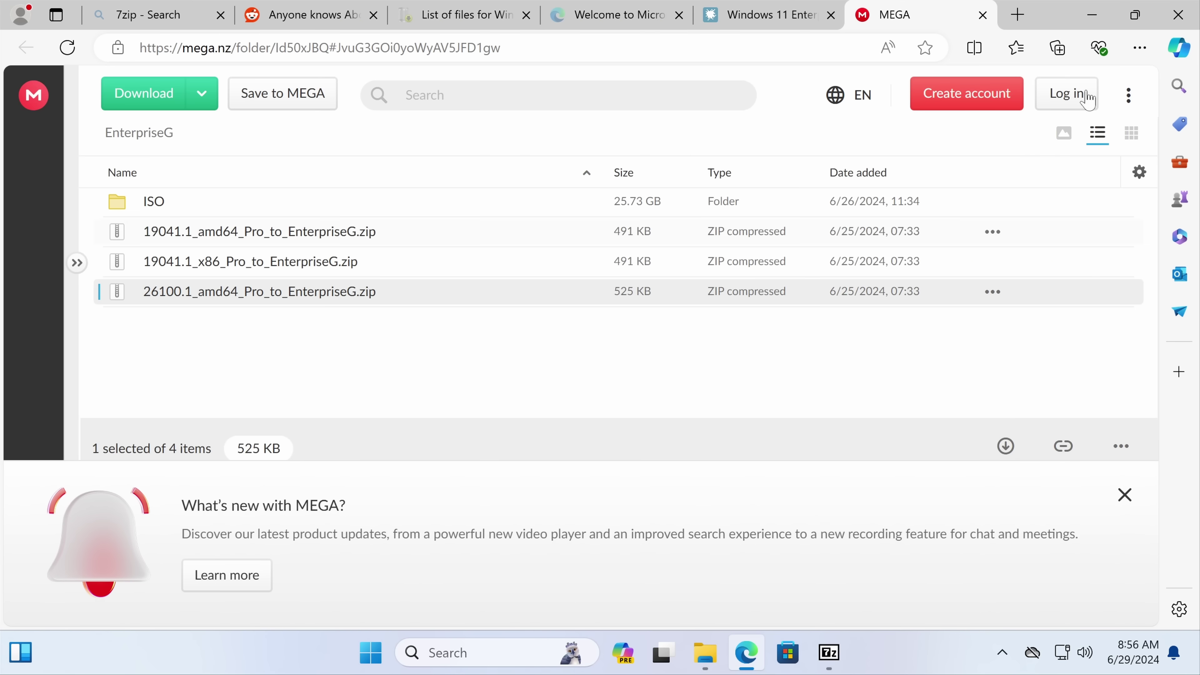
- Open the downloaded script archive and copy its files into the 26100.1_amd64_Pro_to_EnterpriseG folder in Downloads
click(1140, 47)
click(951, 272)
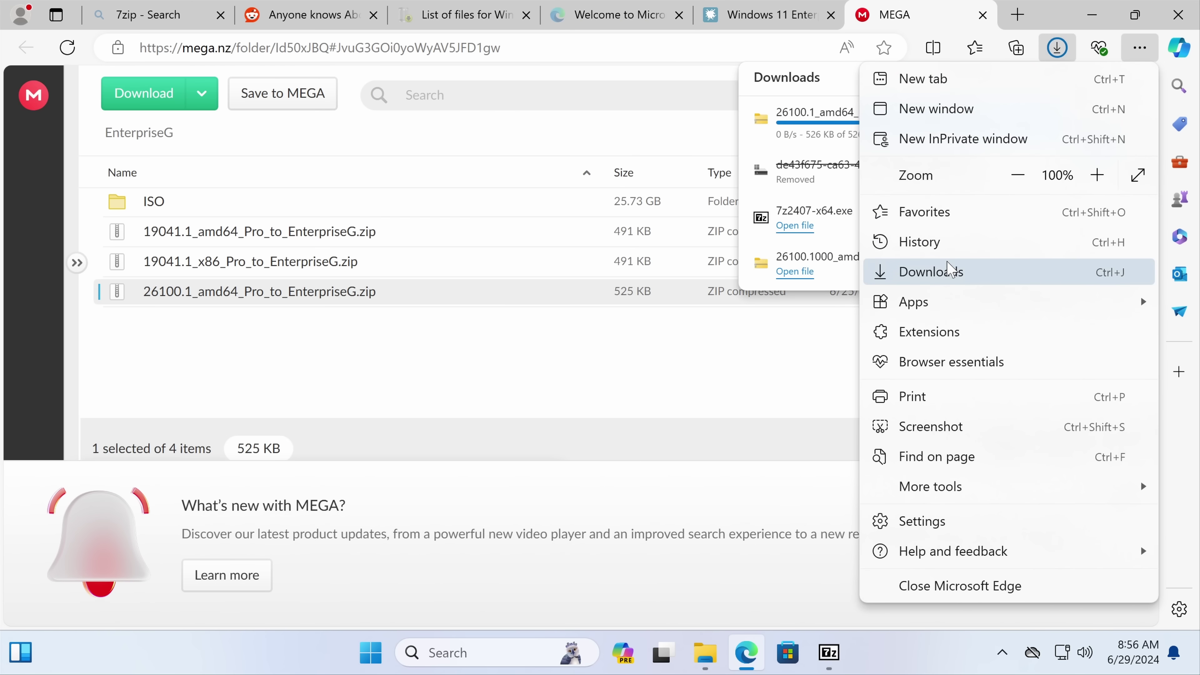
click(795, 128)
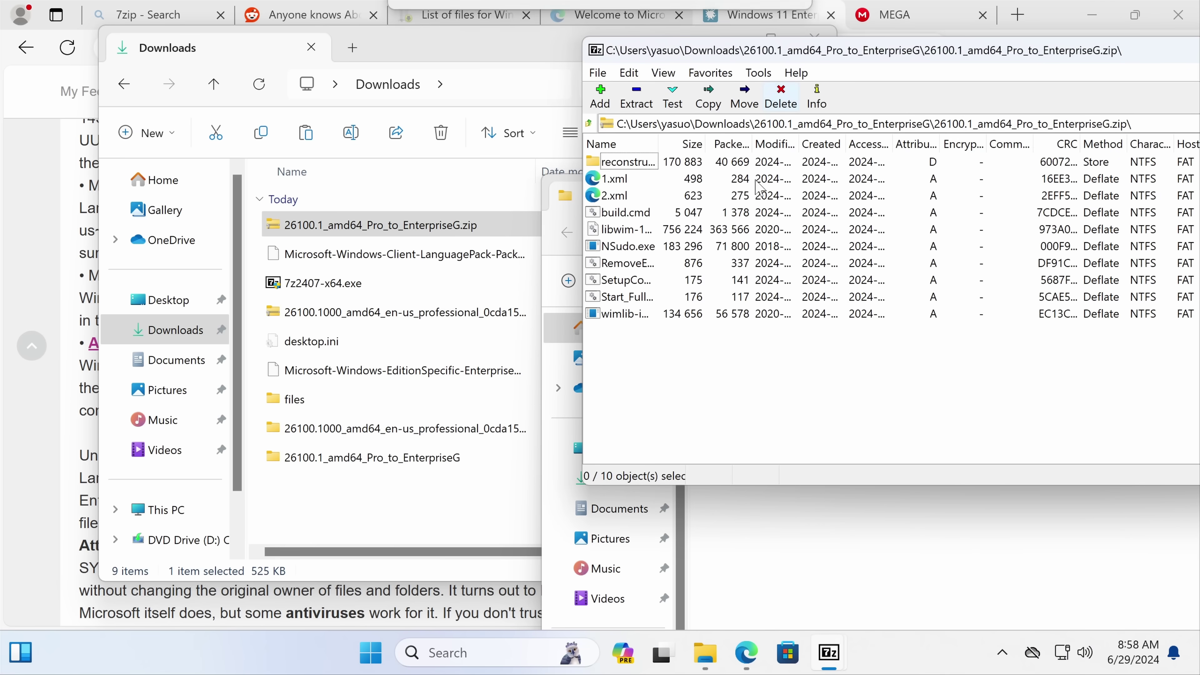
drag(697, 387, 612, 173)
drag(614, 175, 379, 453)
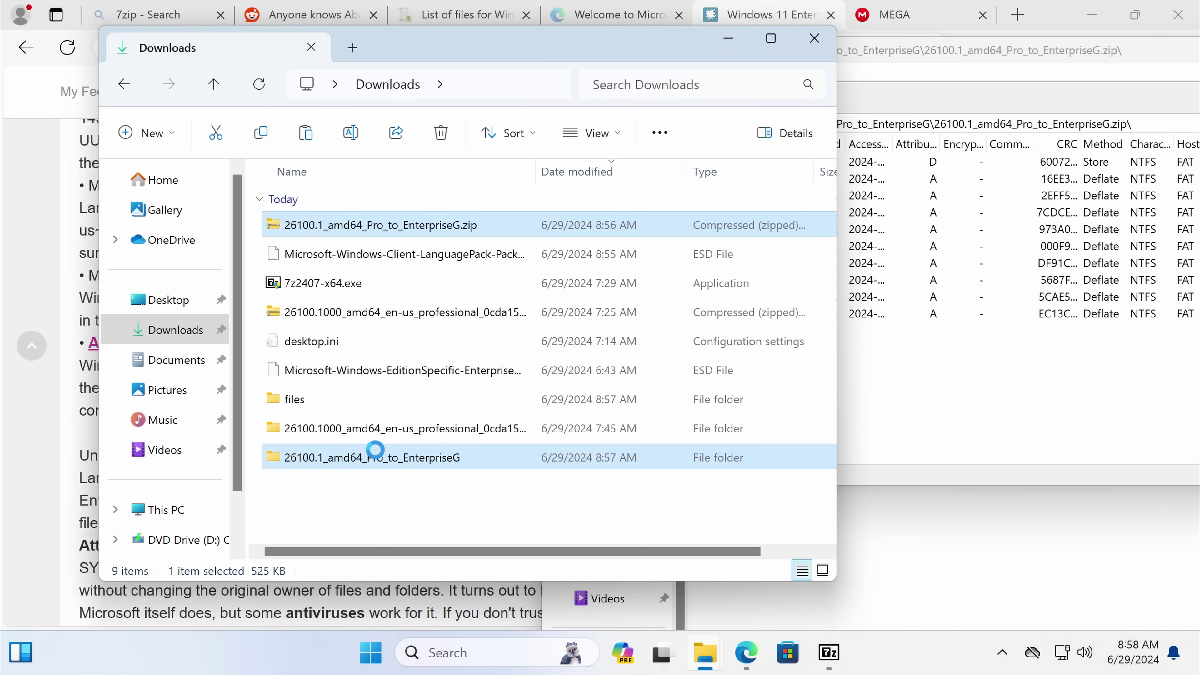
- Go back to the 26100.1000_amd64_en-us_professional UUP conversion folder and look through its contents
key(alt+Left)
key(alt+Left)
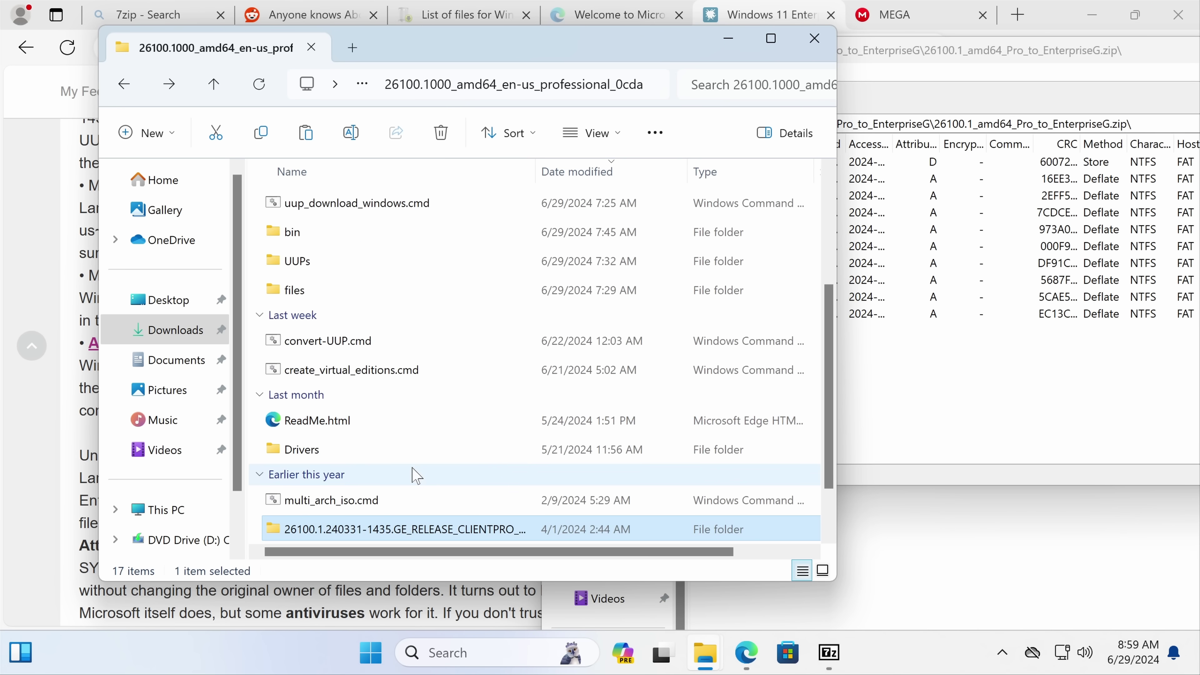
scroll(416, 475, down, 1)
scroll(366, 364, up, 2)
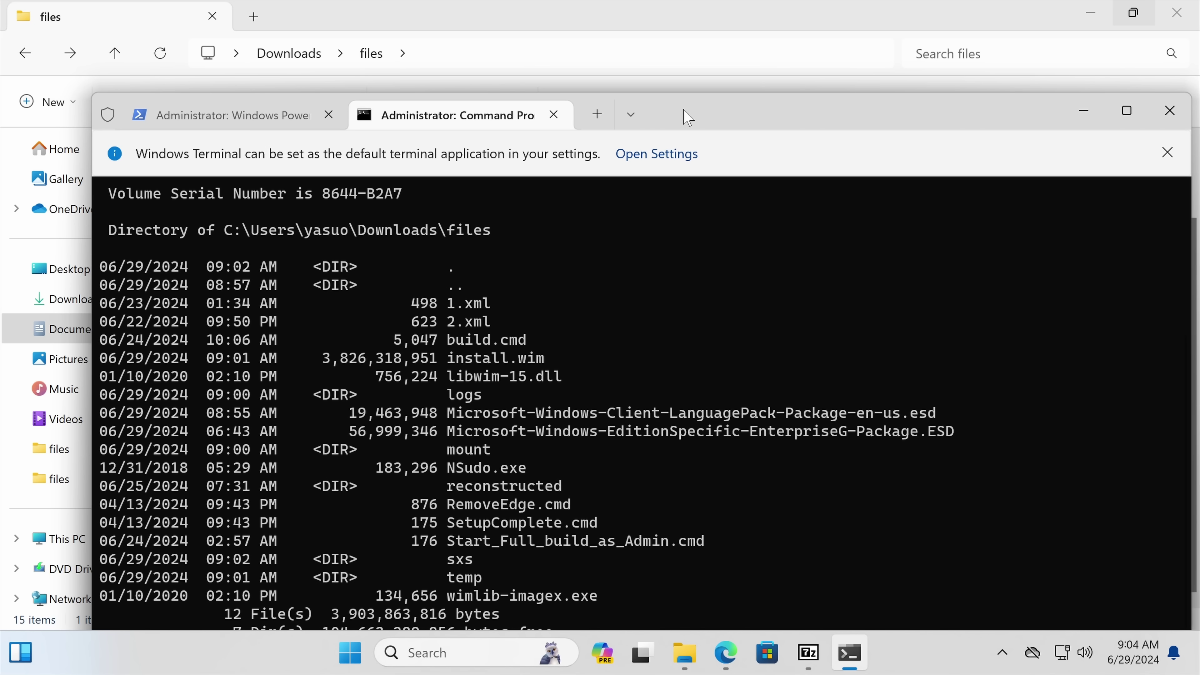
- Maximize the administrator command prompt and run Start_Full_build_as_Admin.cmd from the Downloads\files folder
drag(688, 117, 636, 5)
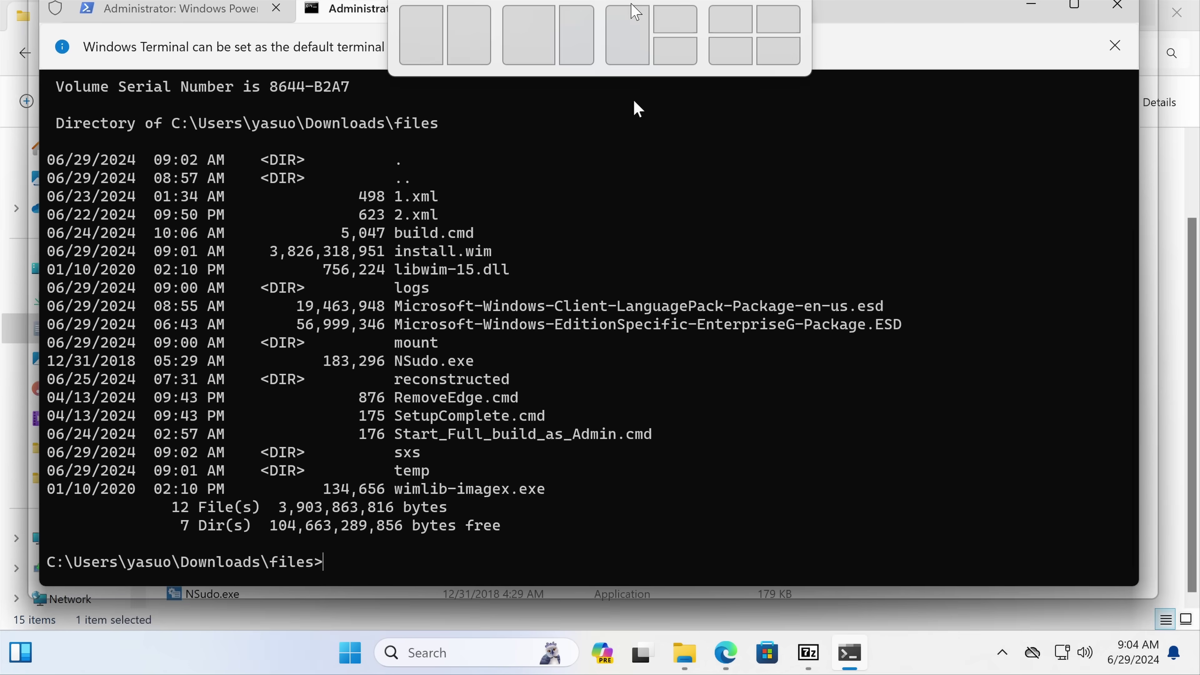
text(st)
key(Tab)
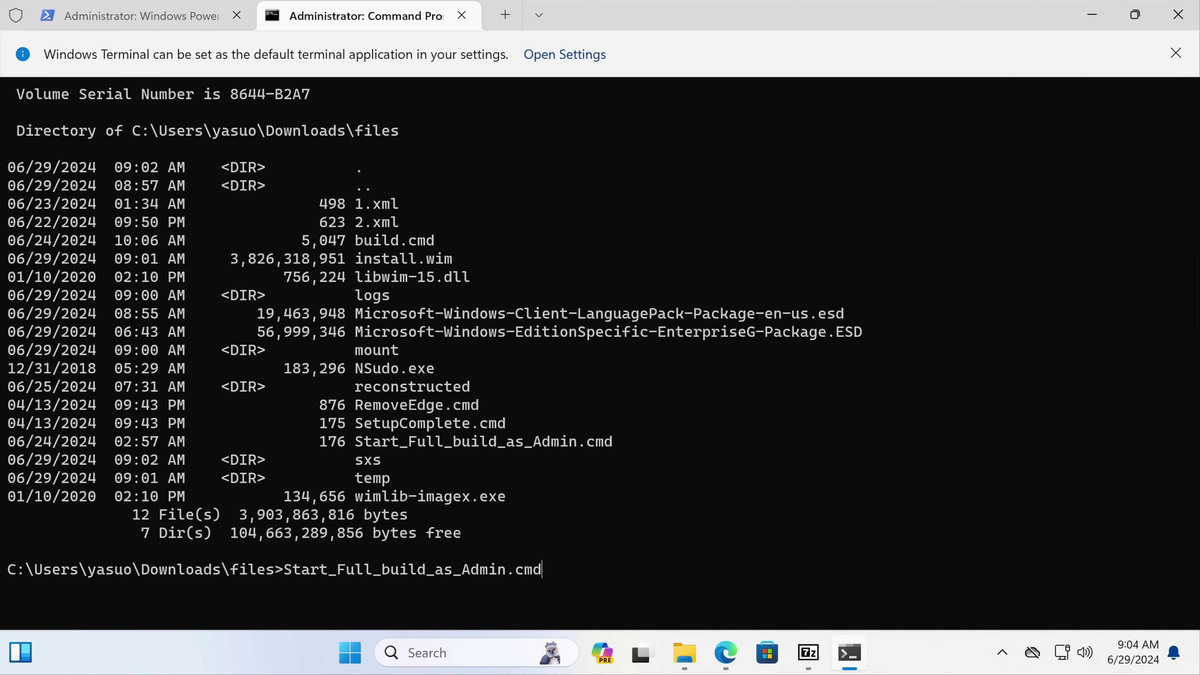
key(Return)
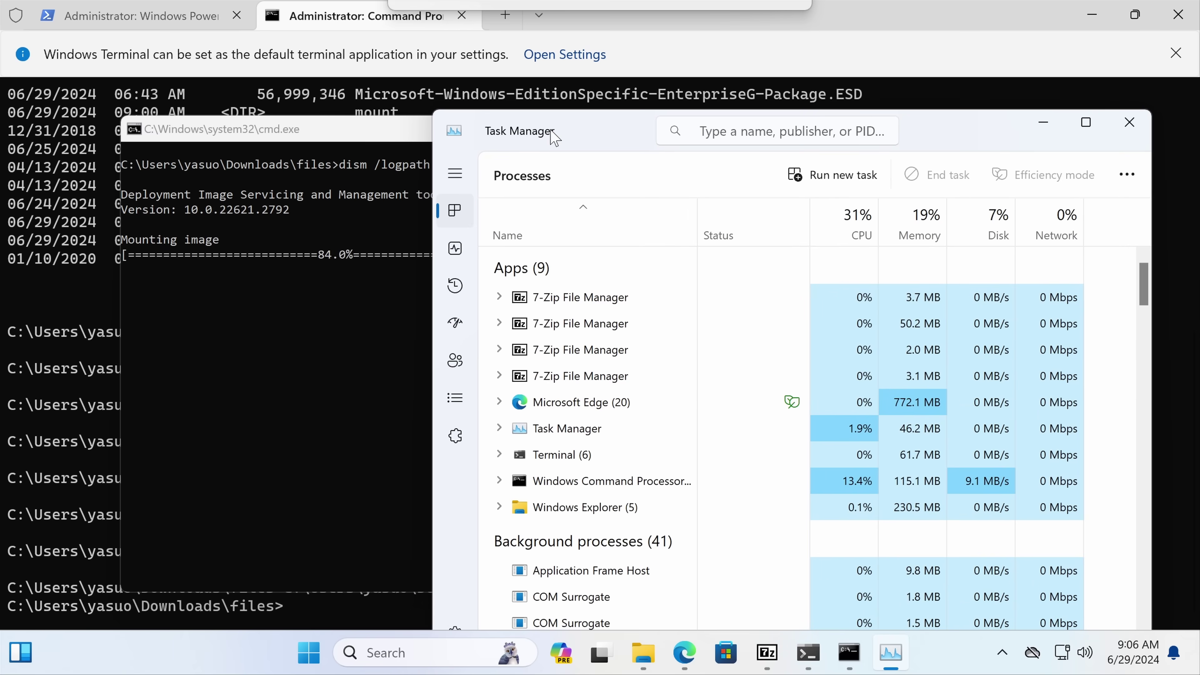
- Reposition the Task Manager window to monitor system load alongside the running image build
drag(558, 133, 682, 76)
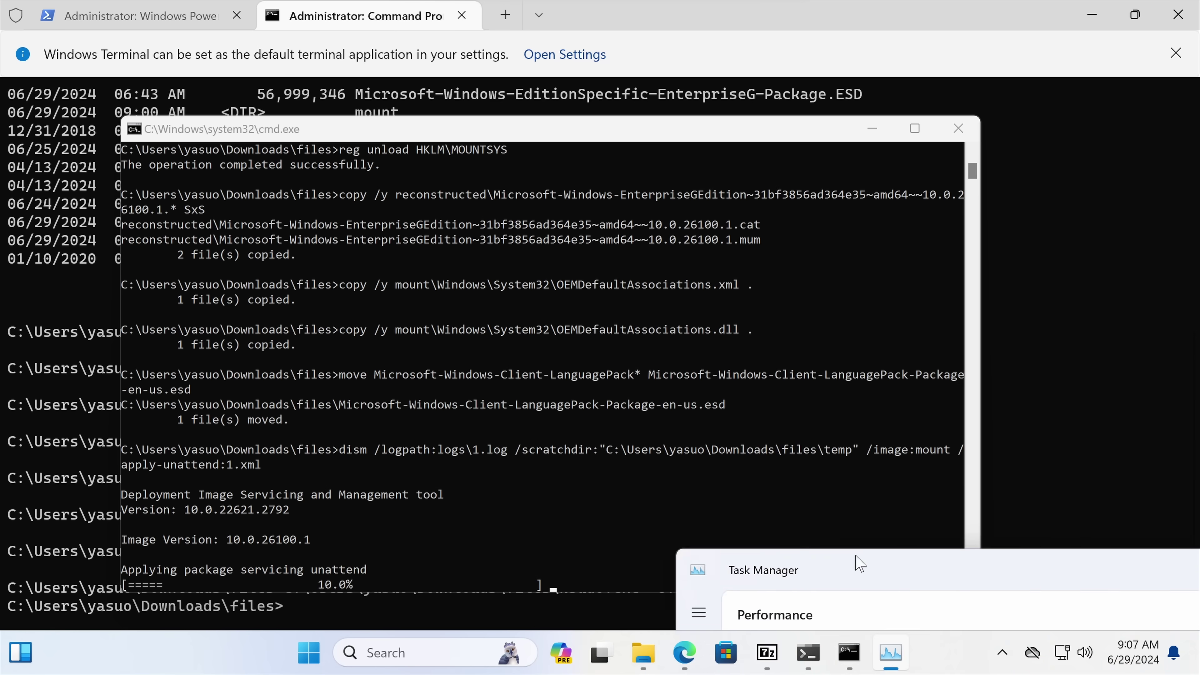
drag(857, 561, 724, 585)
drag(714, 549, 544, 78)
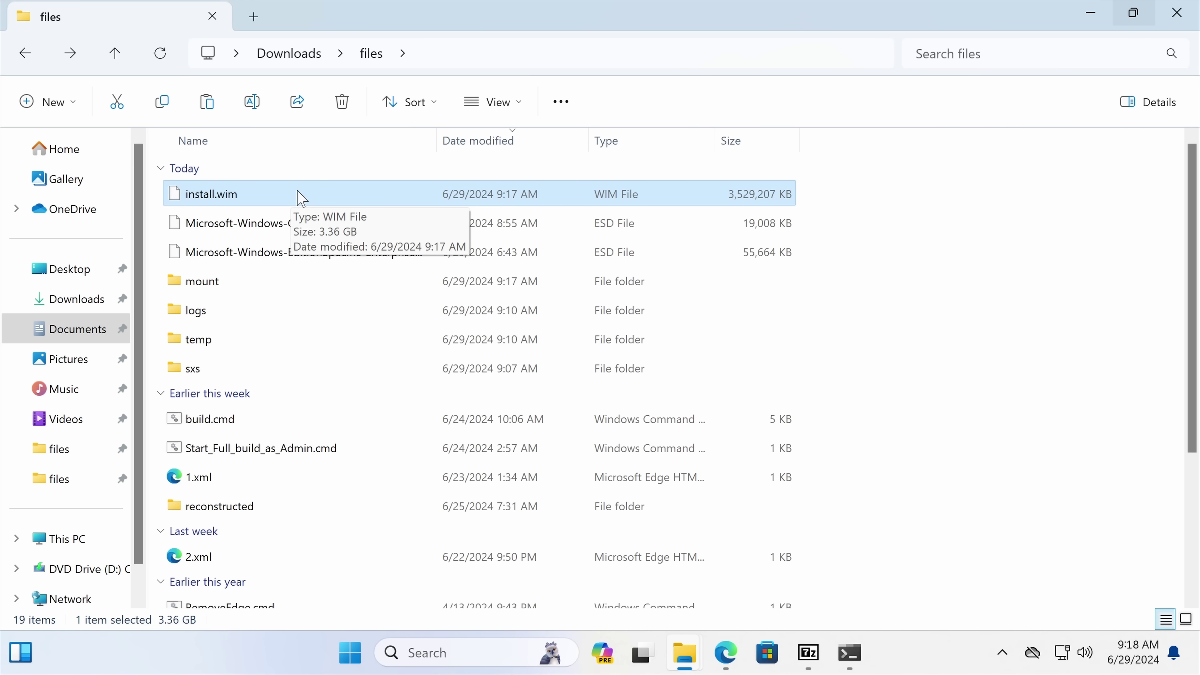
- Open the converted 26100.1 ISO from the UUP conversion folder as a 7-Zip archive and browse its sources folder
click(87, 299)
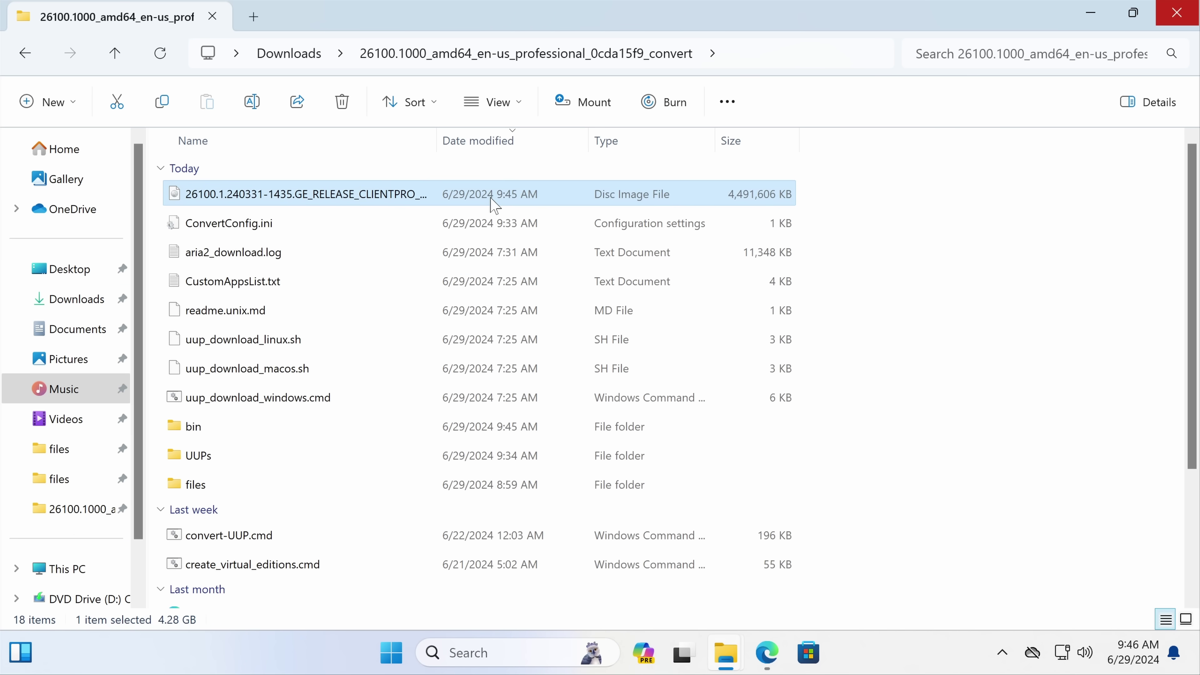
right_click(490, 199)
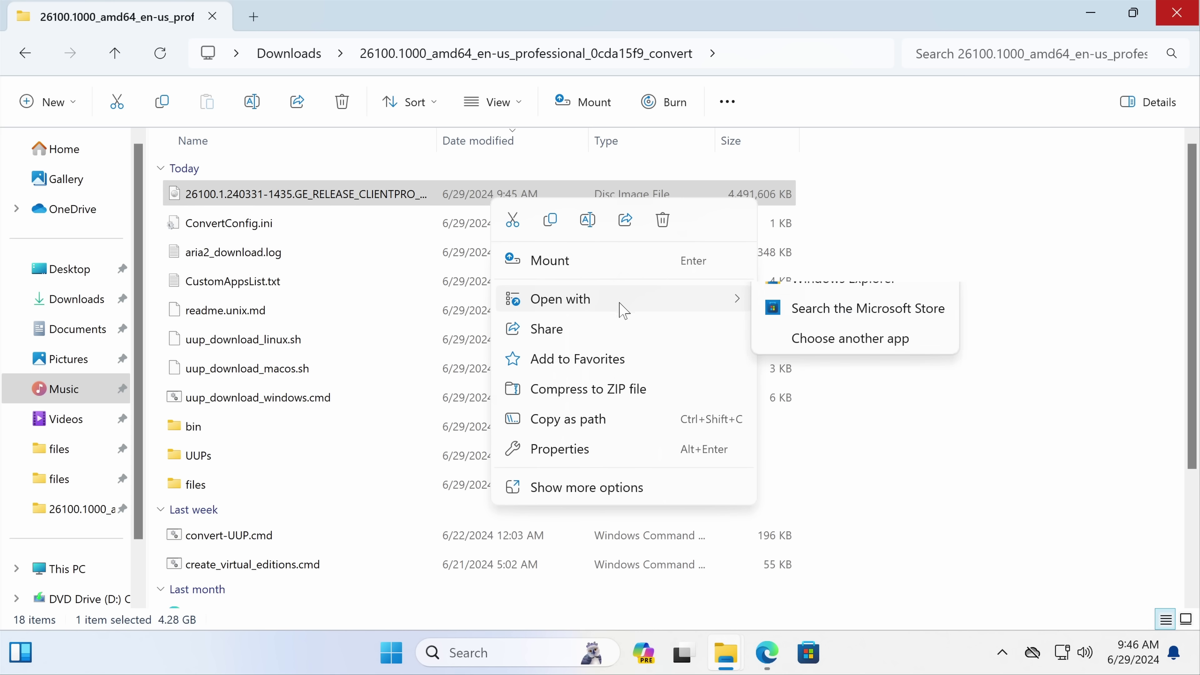
click(544, 489)
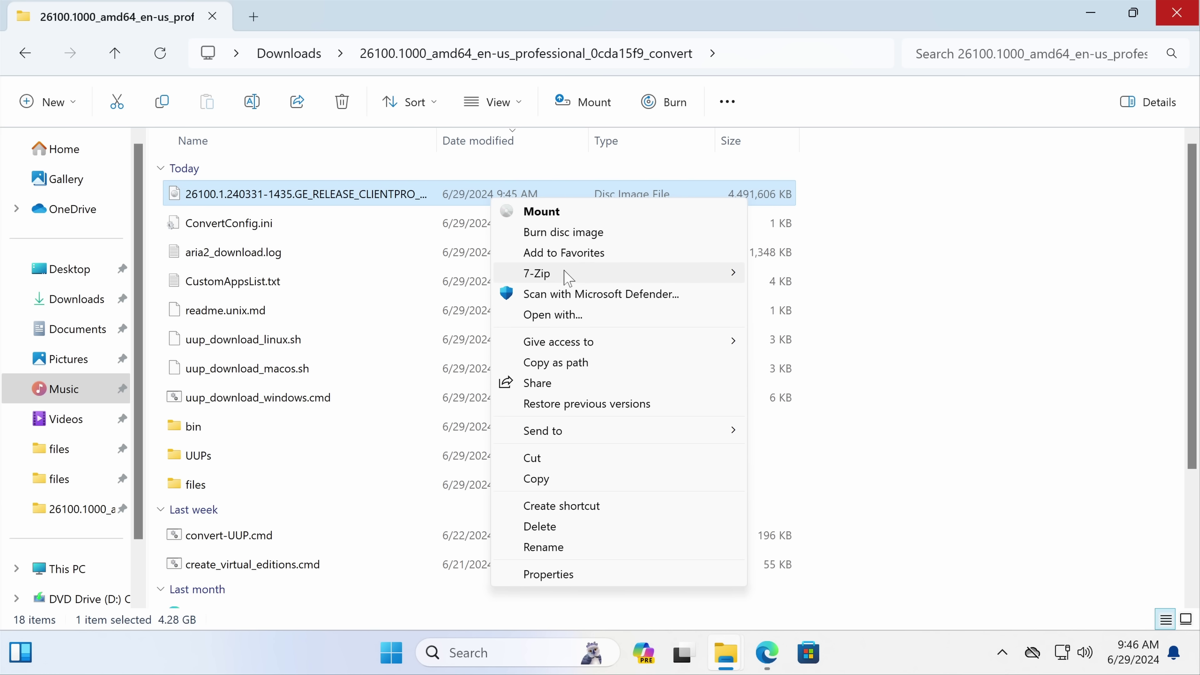
mouse_move(512, 278)
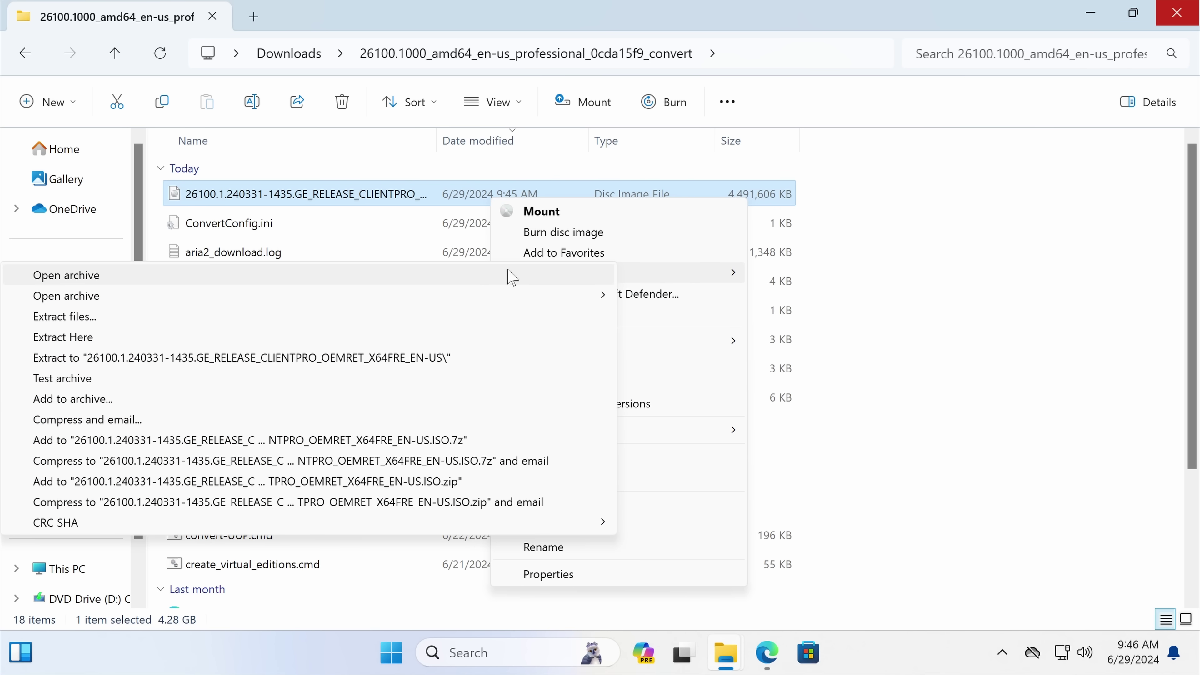
click(374, 265)
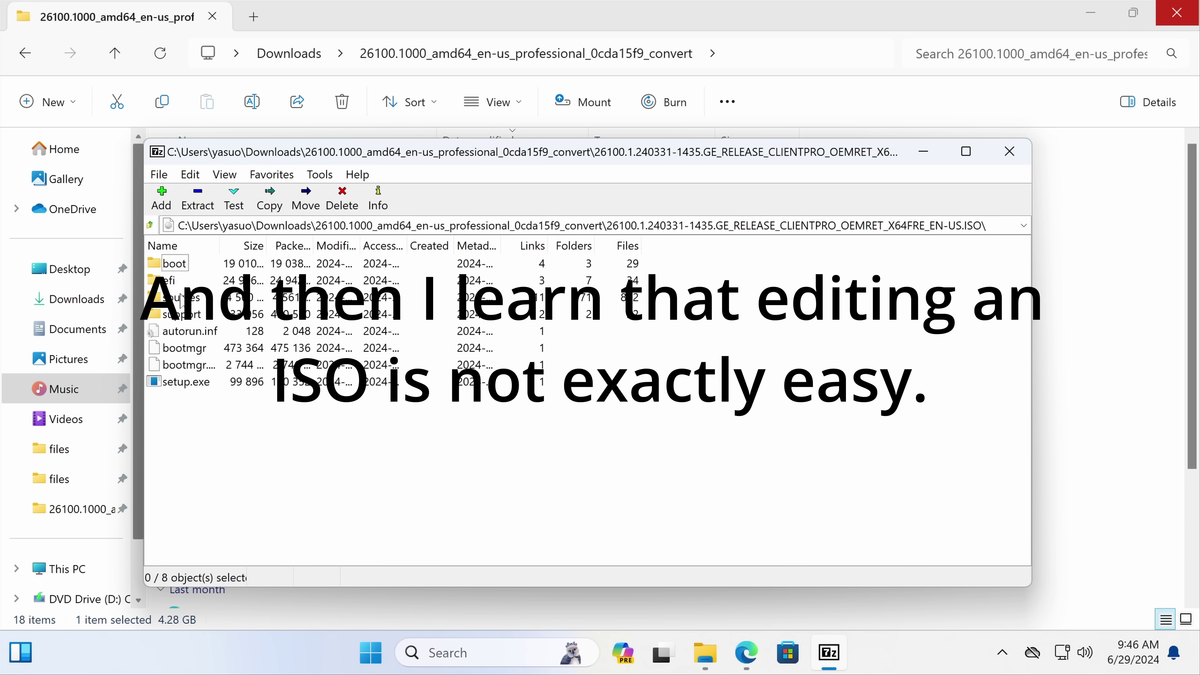
double_click(182, 298)
scroll(221, 402, down, 6)
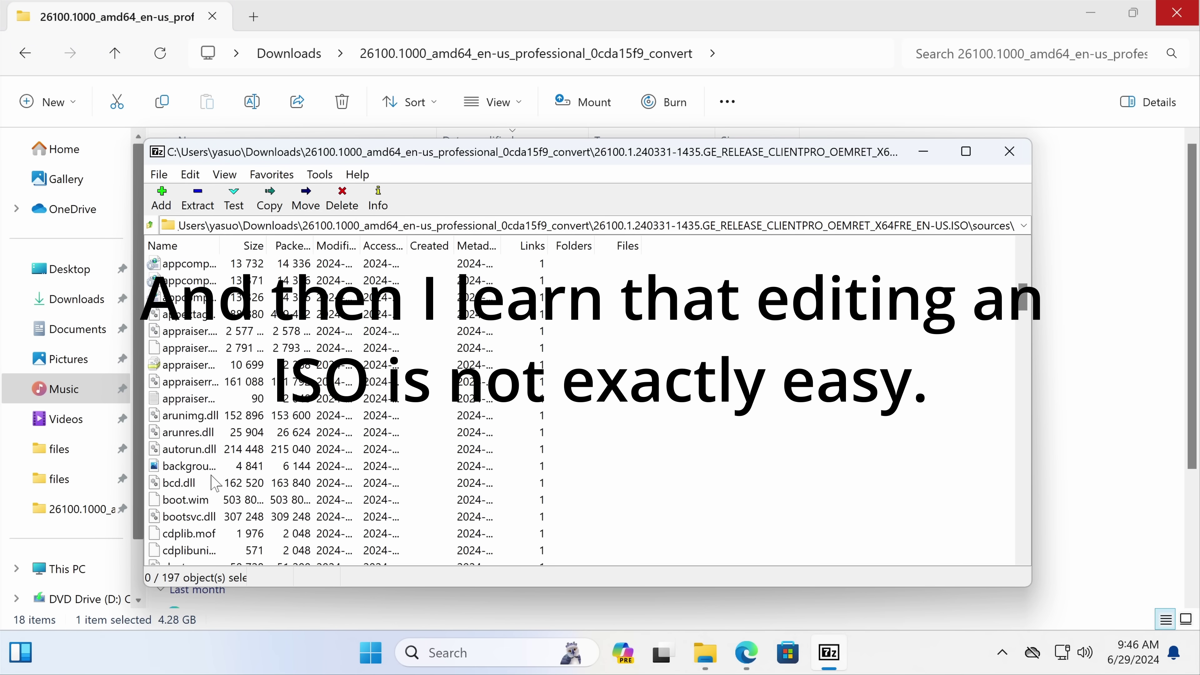
- Locate and select install.wim in the sources folder of the ISO archive
key(i)
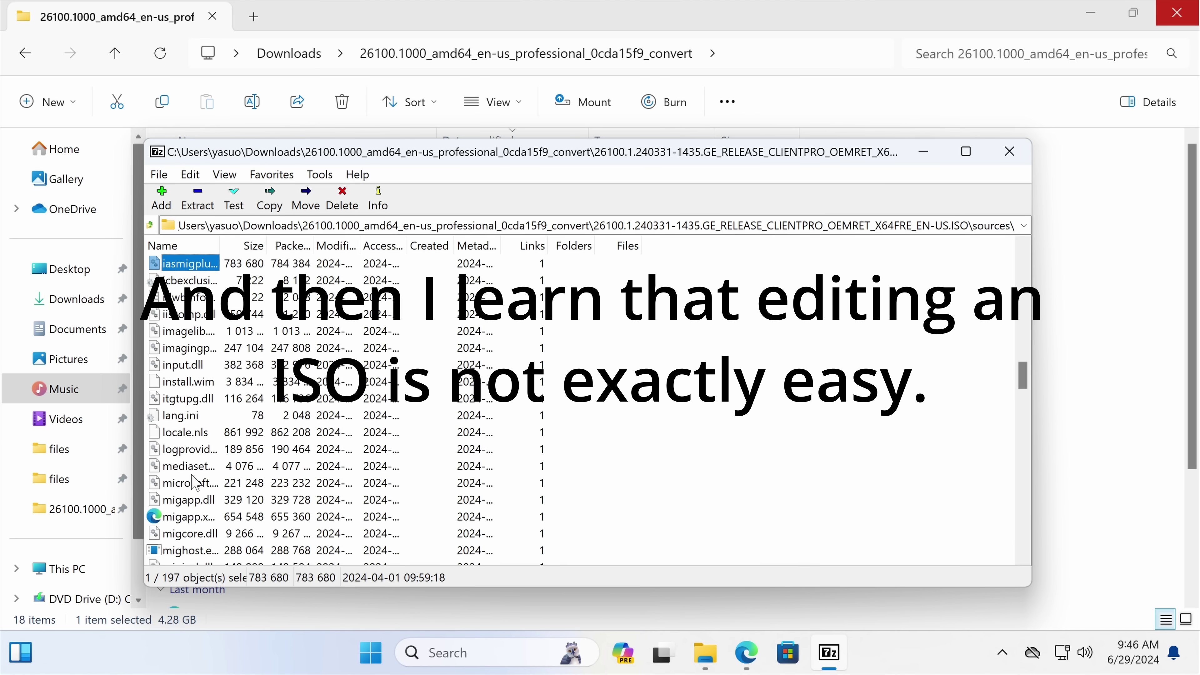
key(Down)
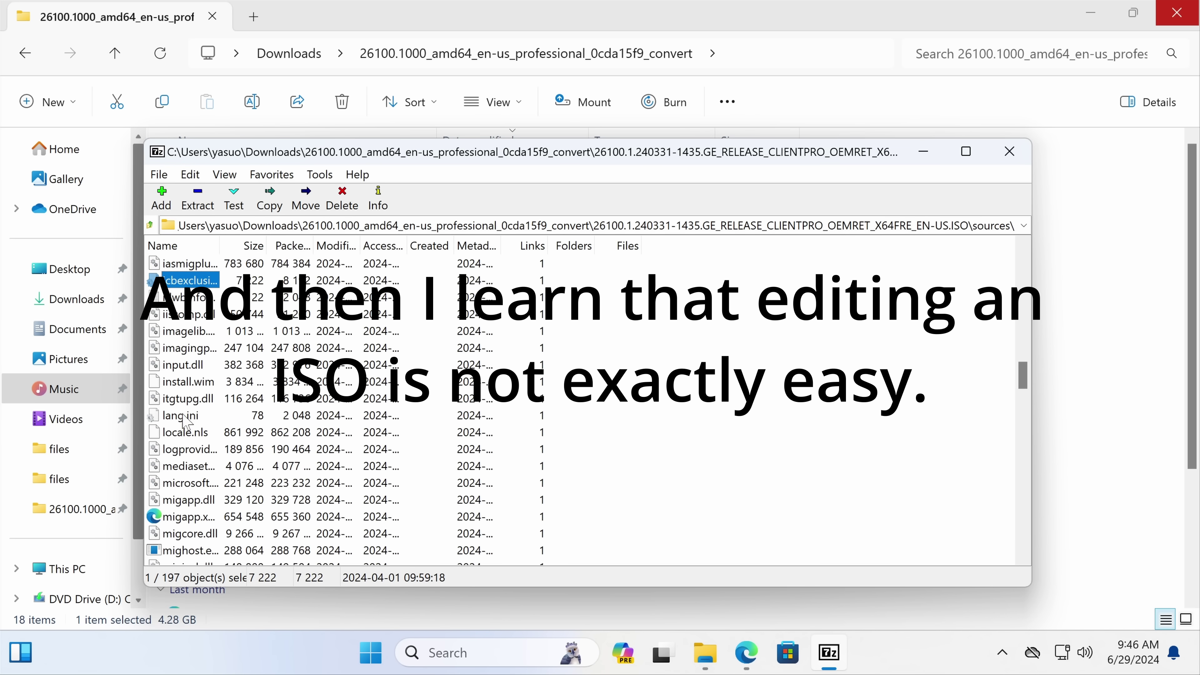
click(185, 386)
- Open the Downloads\files folder and try to transfer its install.wim into the ISO's sources folder
click(76, 299)
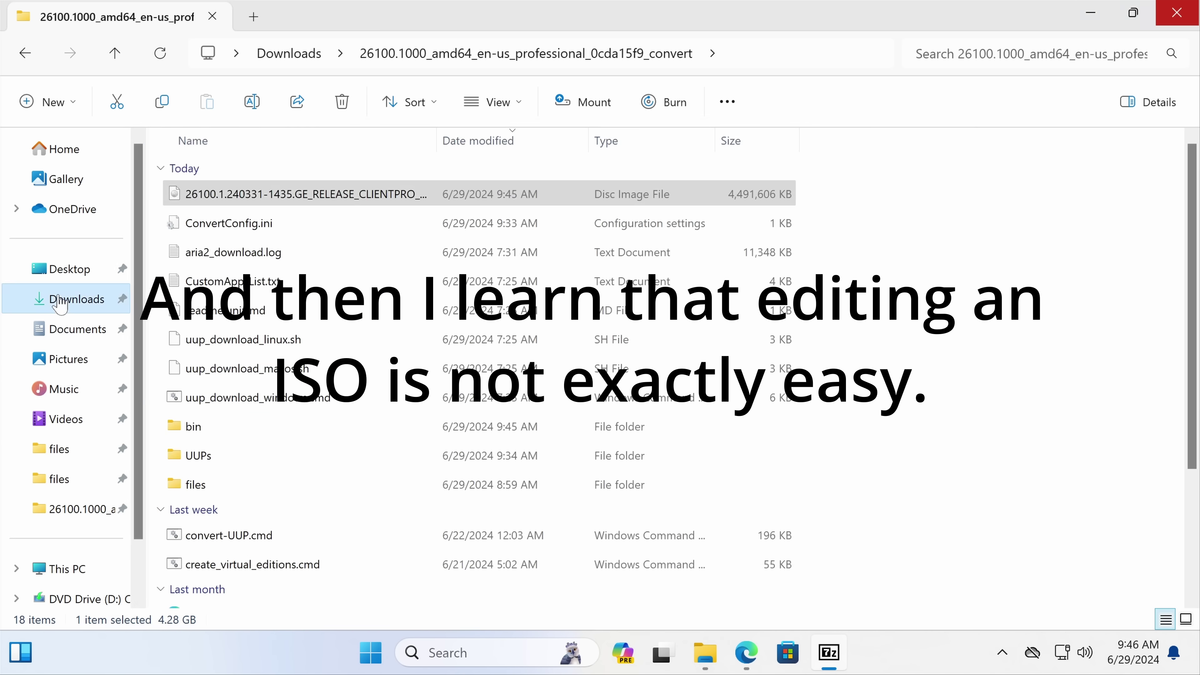
double_click(228, 428)
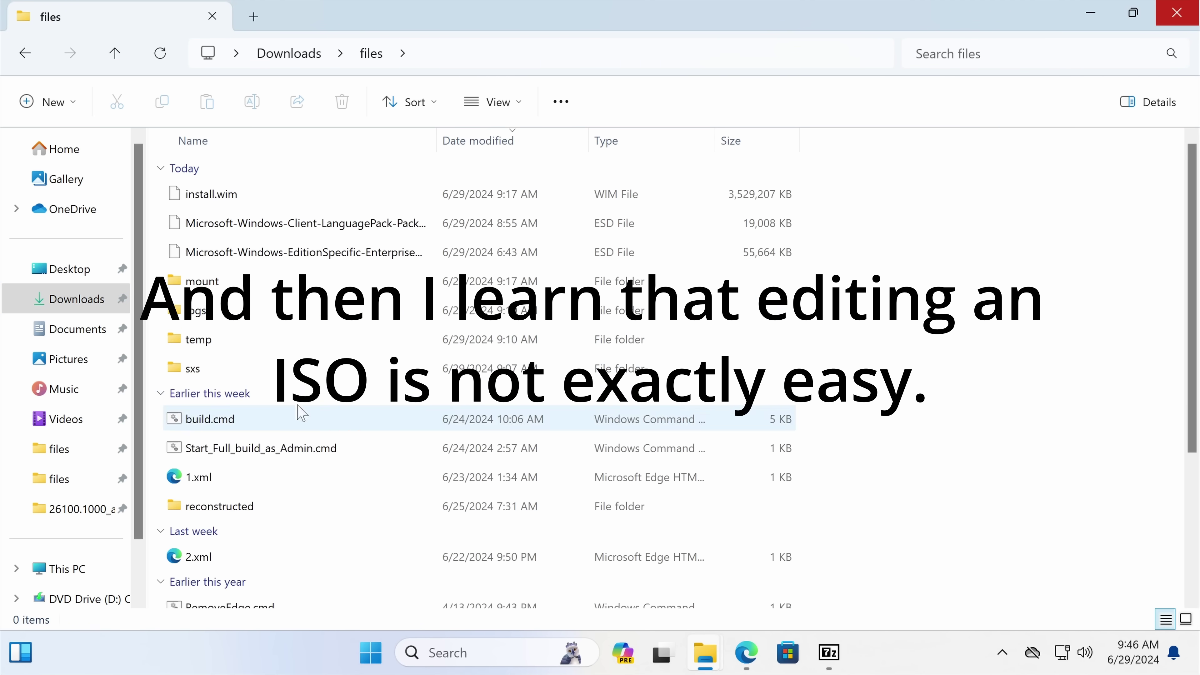
key(alt+Tab)
key(alt+Tab)
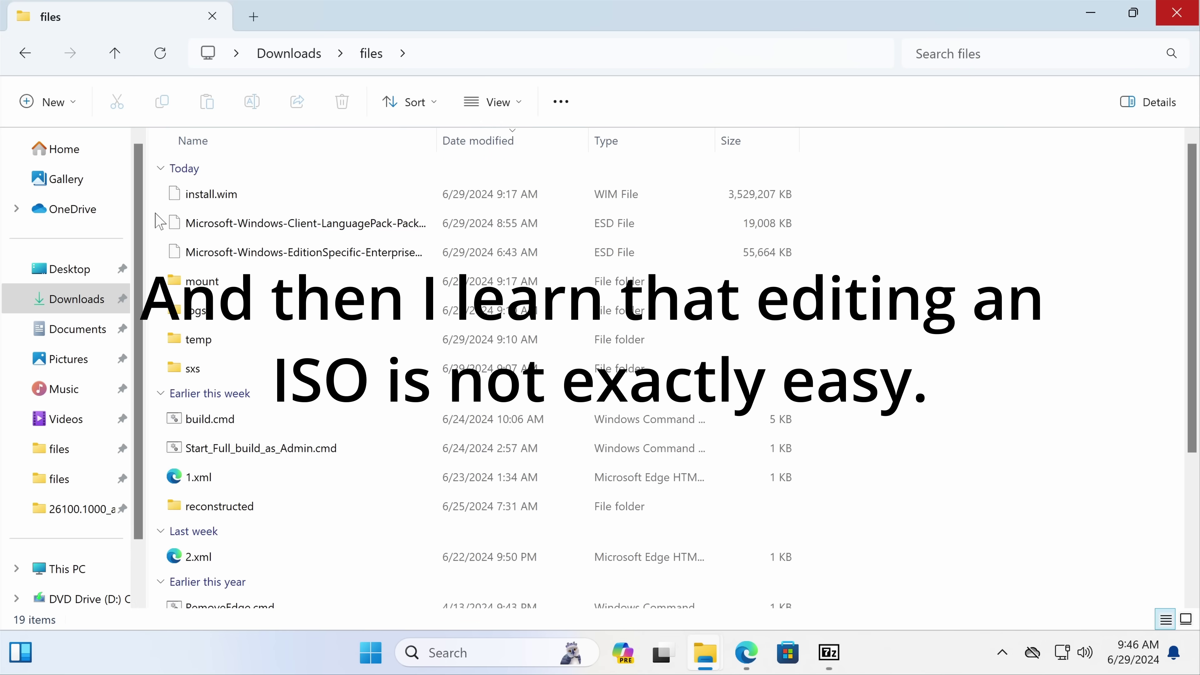
drag(228, 212, 648, 215)
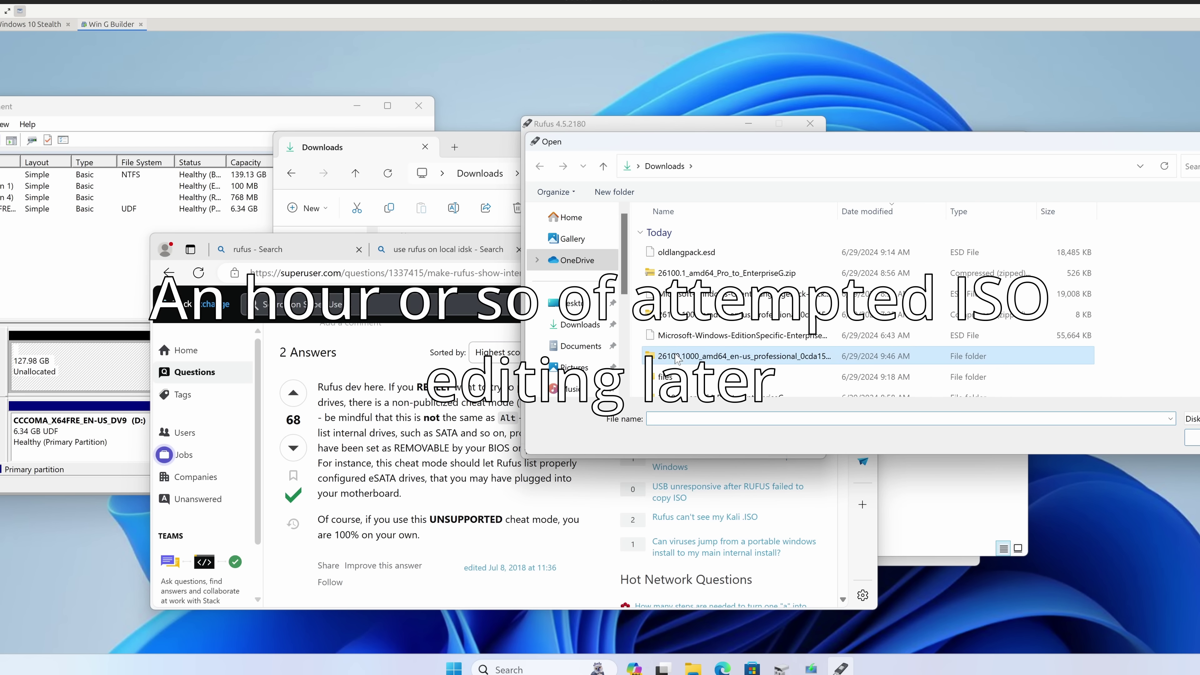
- In Rufus, load the 26100.1 CLIENTPRO ISO as the boot image for Disk 1 and check the available image options
double_click(654, 255)
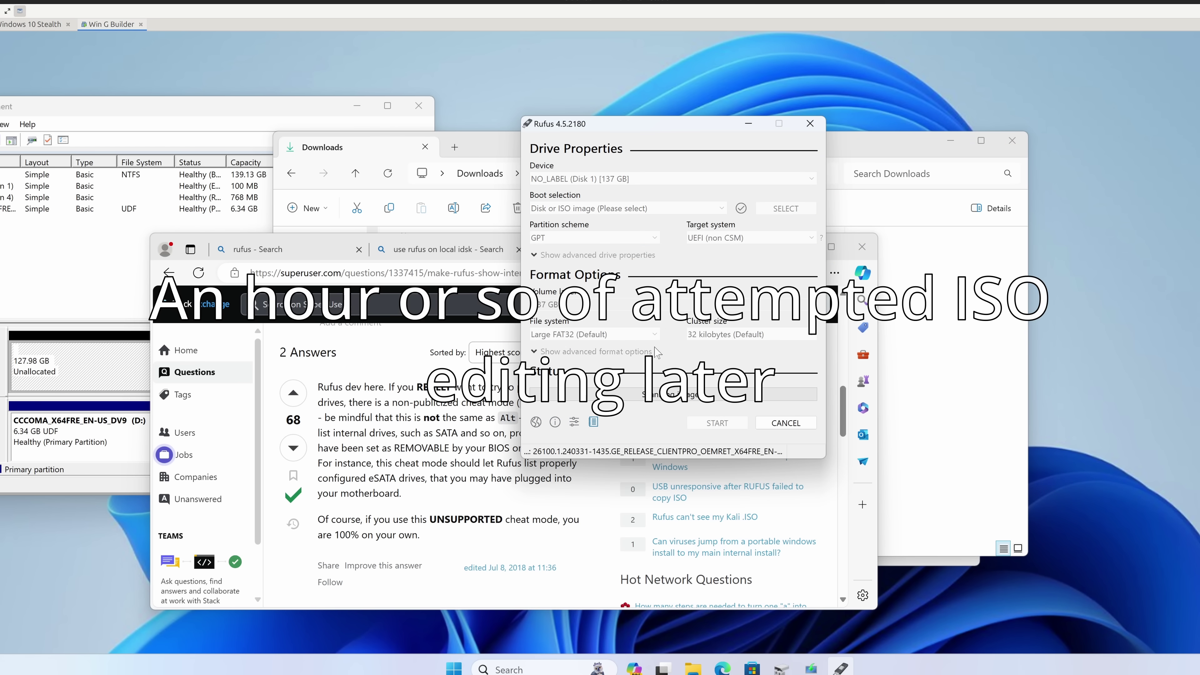
click(625, 237)
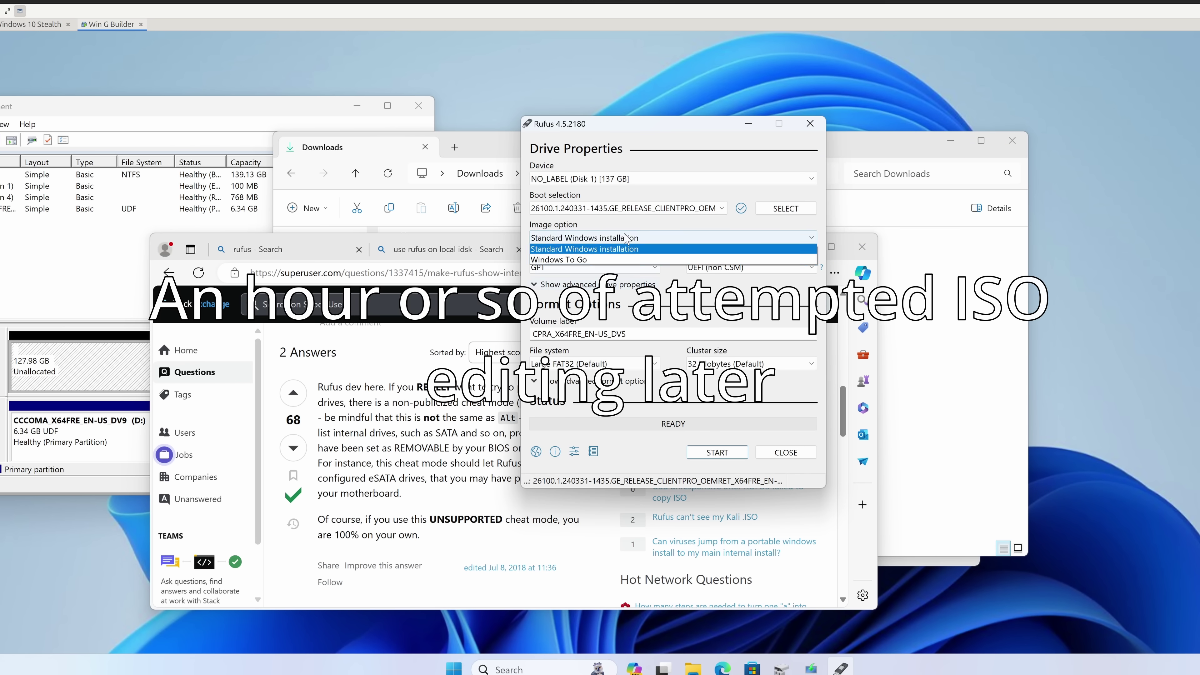
drag(645, 124, 543, 115)
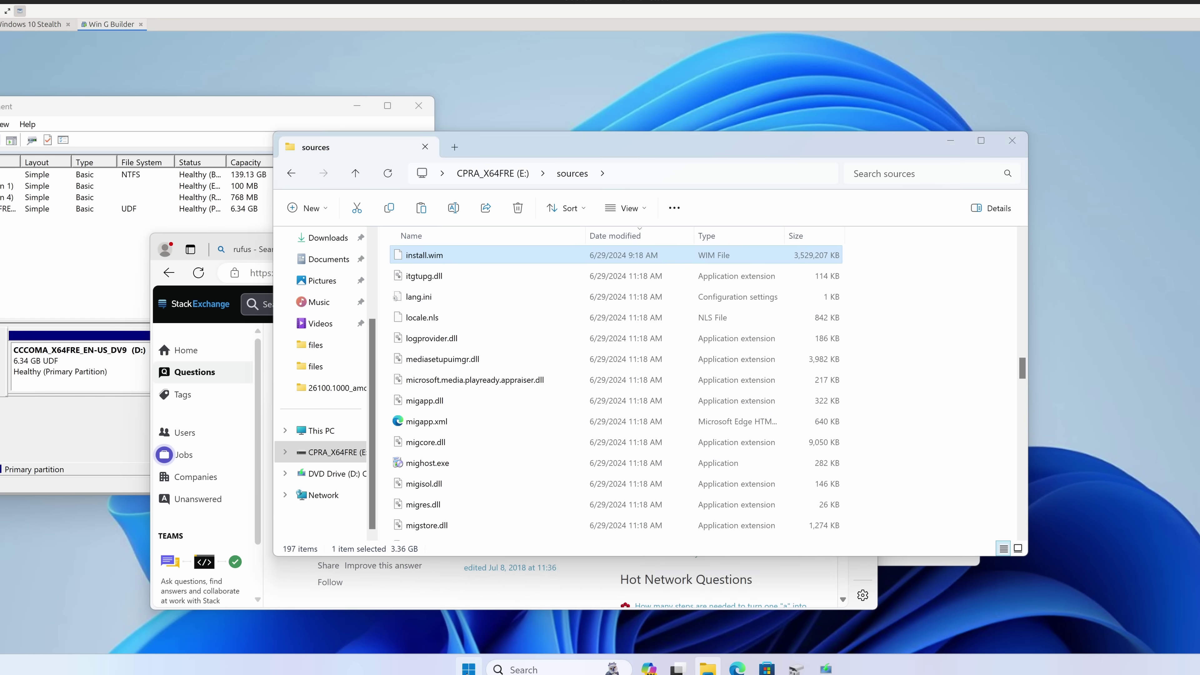
- Shut down the Windows virtual machine, forcing the open Windows 11 Setup and sources windows to close
key(super)
click(813, 624)
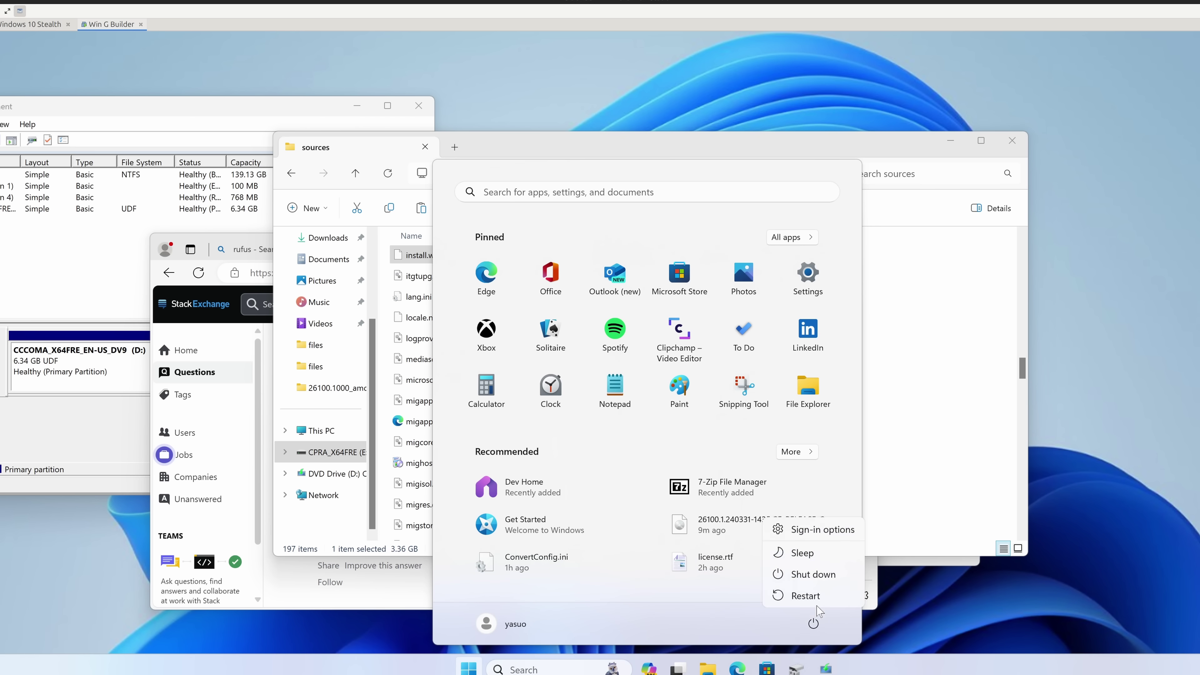
click(816, 573)
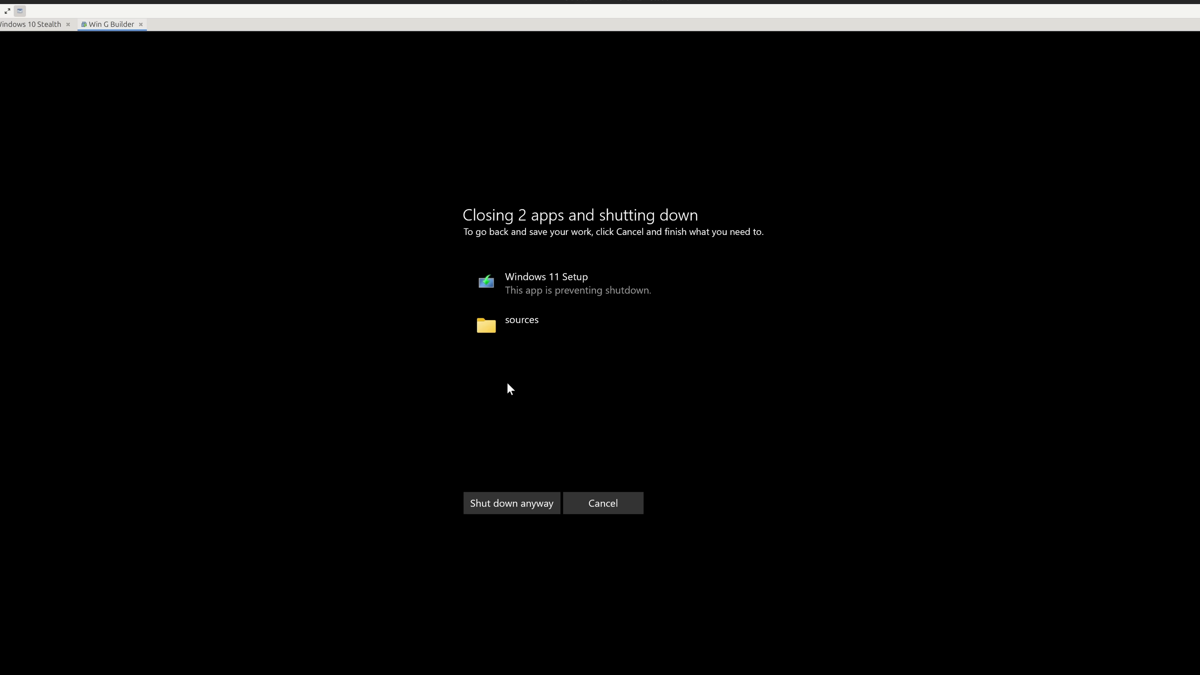
click(520, 502)
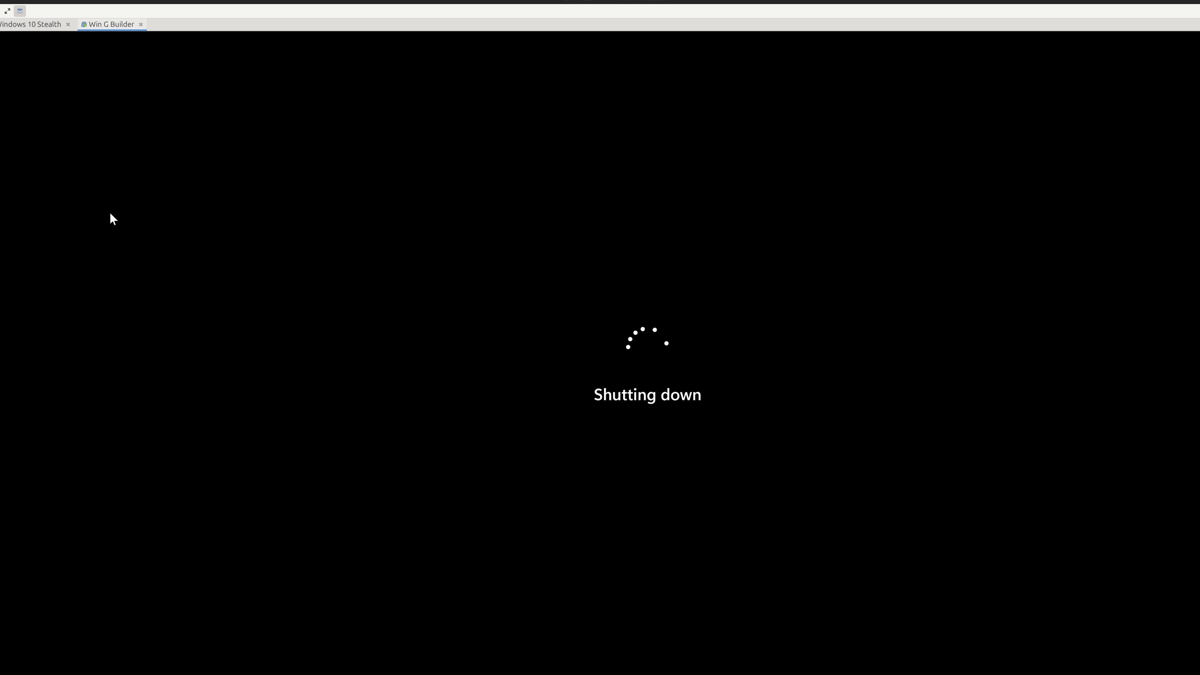
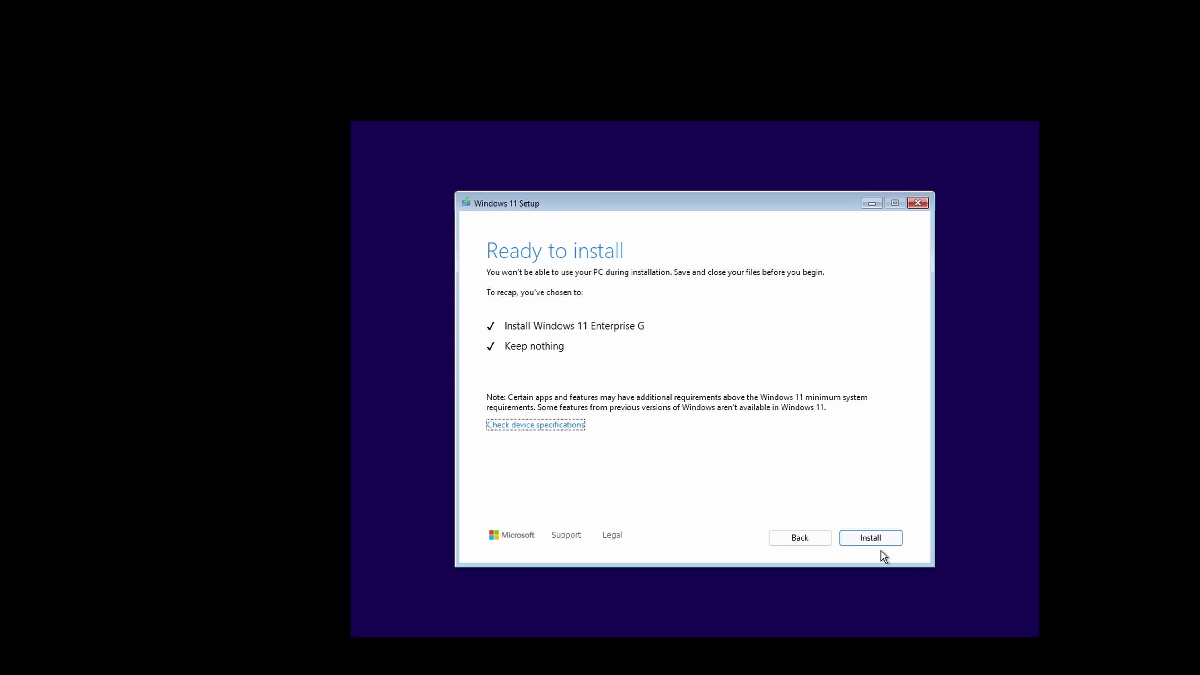
- Start the Windows 11 Enterprise G installation with nothing kept, and confirm shutting down the Win G Builder guest
click(871, 538)
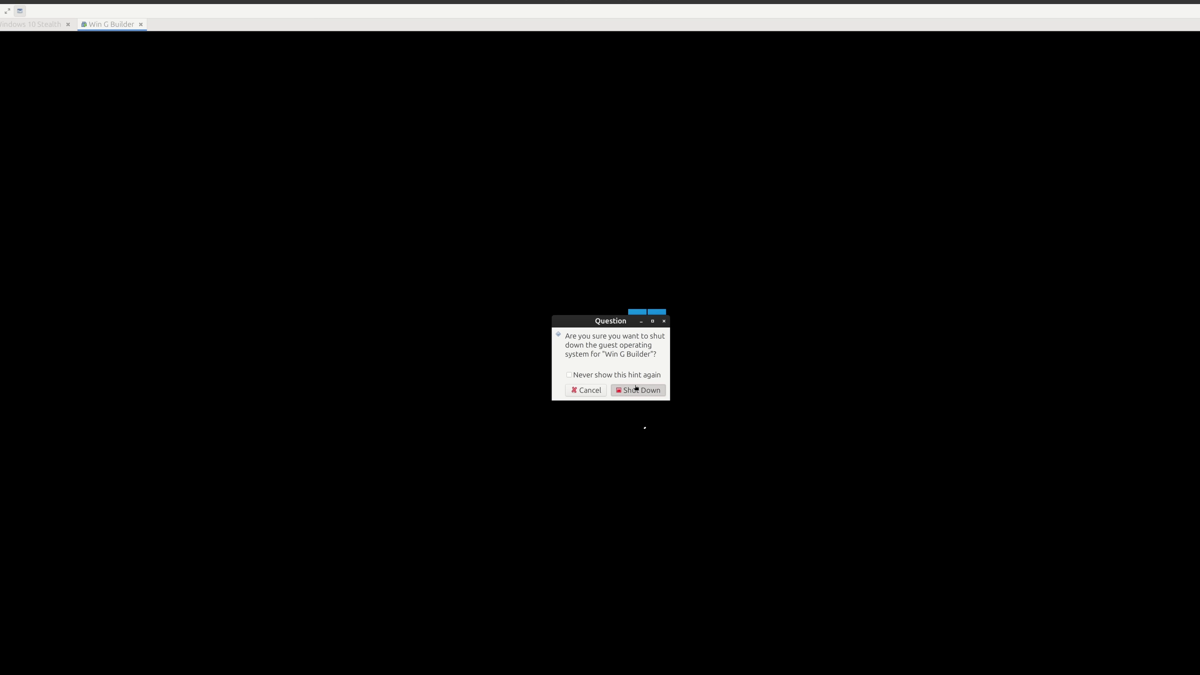
click(636, 387)
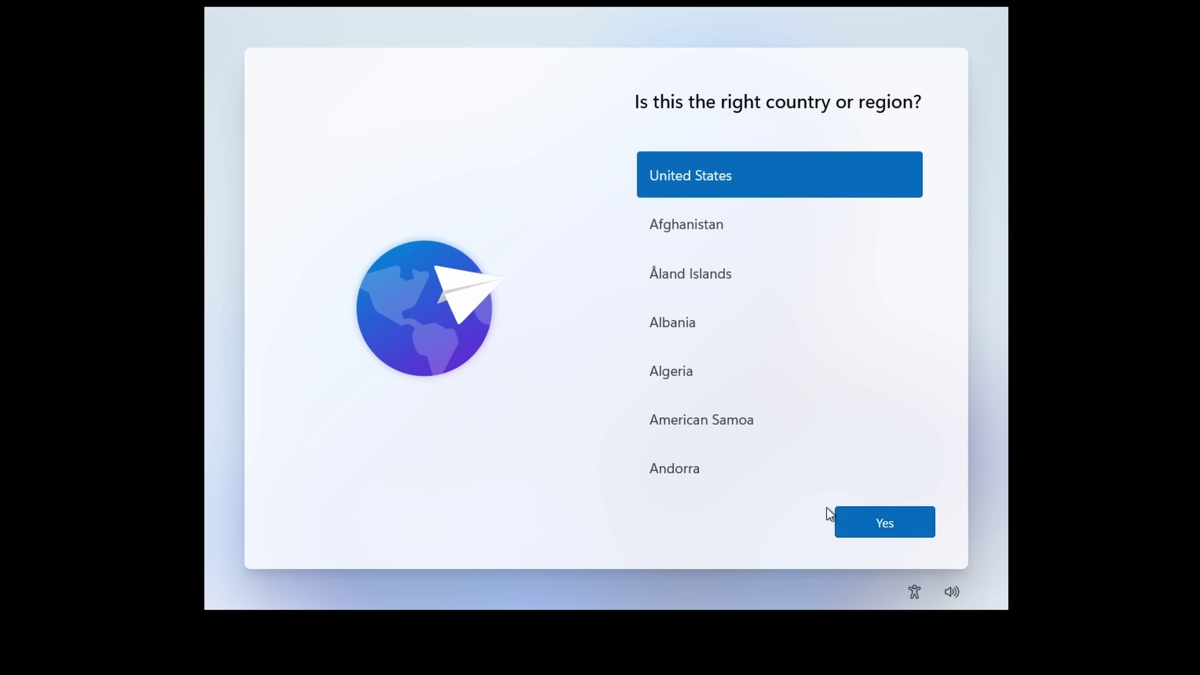
- Confirm United States as the region and choose an alternative from the work or school sign-in options
click(856, 528)
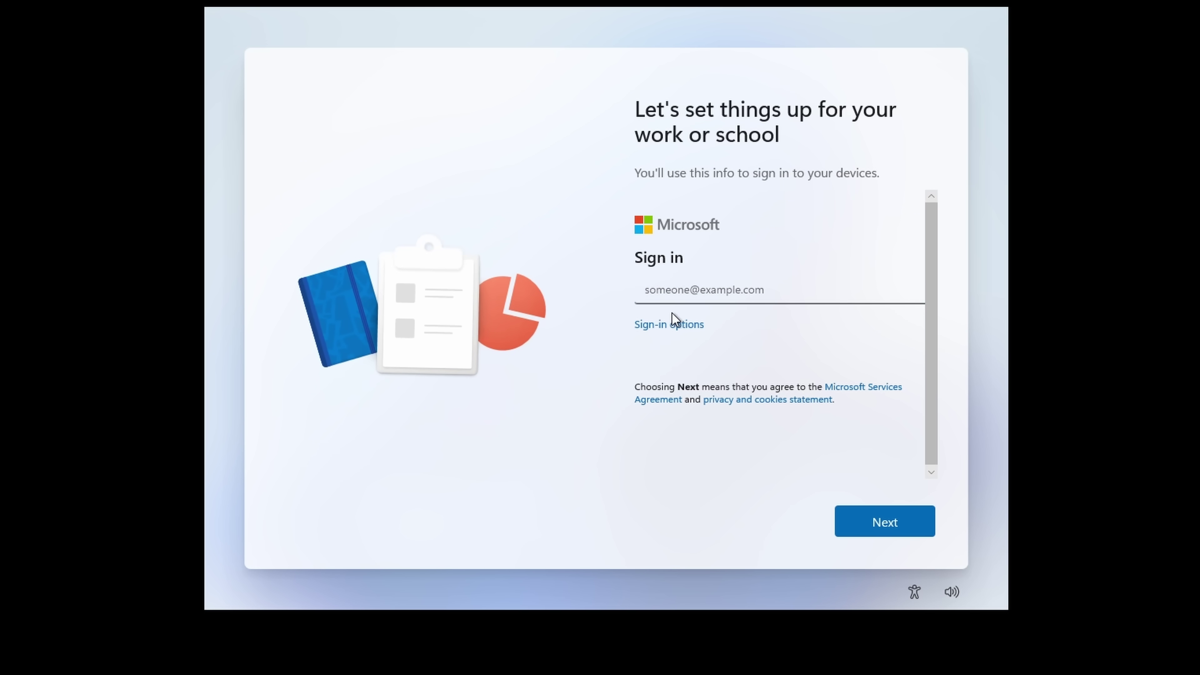
click(681, 325)
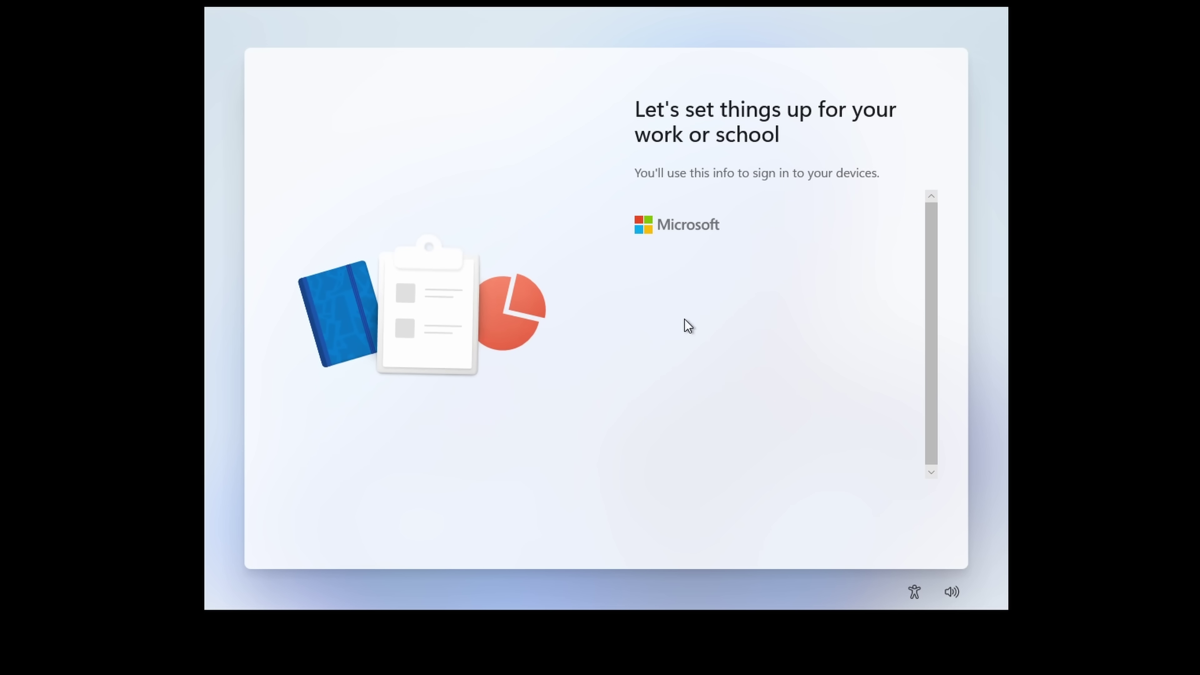
click(732, 358)
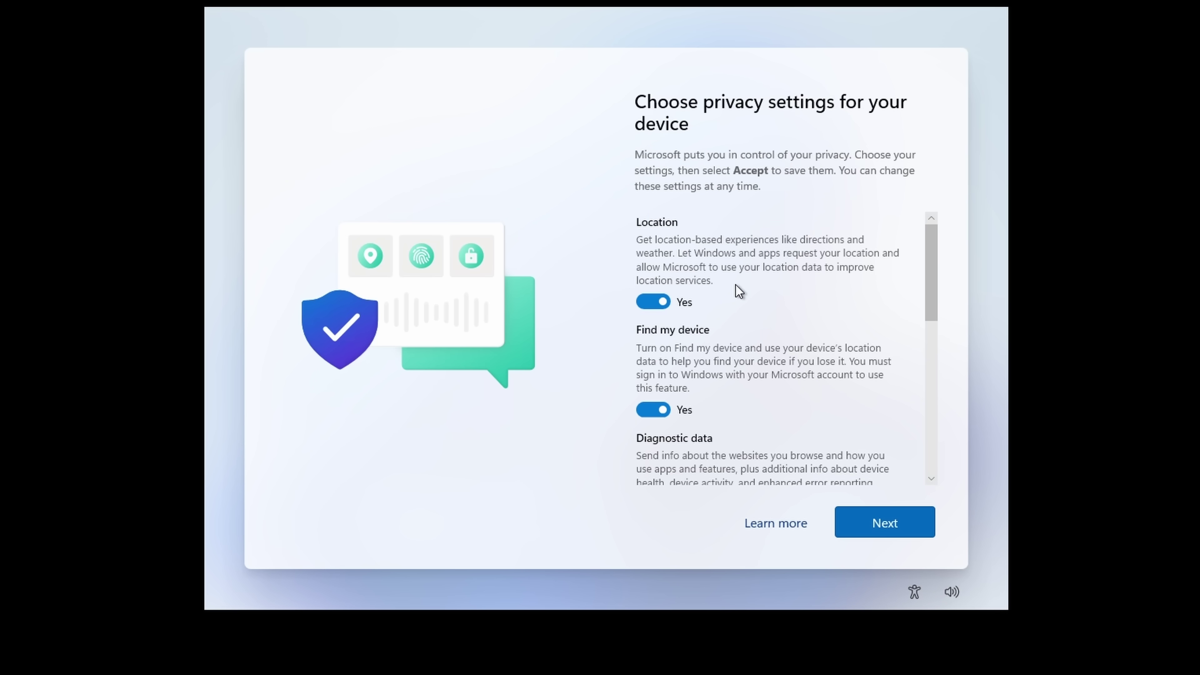
- Turn off location, Find my device, optional diagnostic data, inking and typing, tailored experiences and advertising ID, and accept the privacy settings
click(736, 284)
click(742, 378)
scroll(740, 377, down, 2)
scroll(739, 375, down, 1)
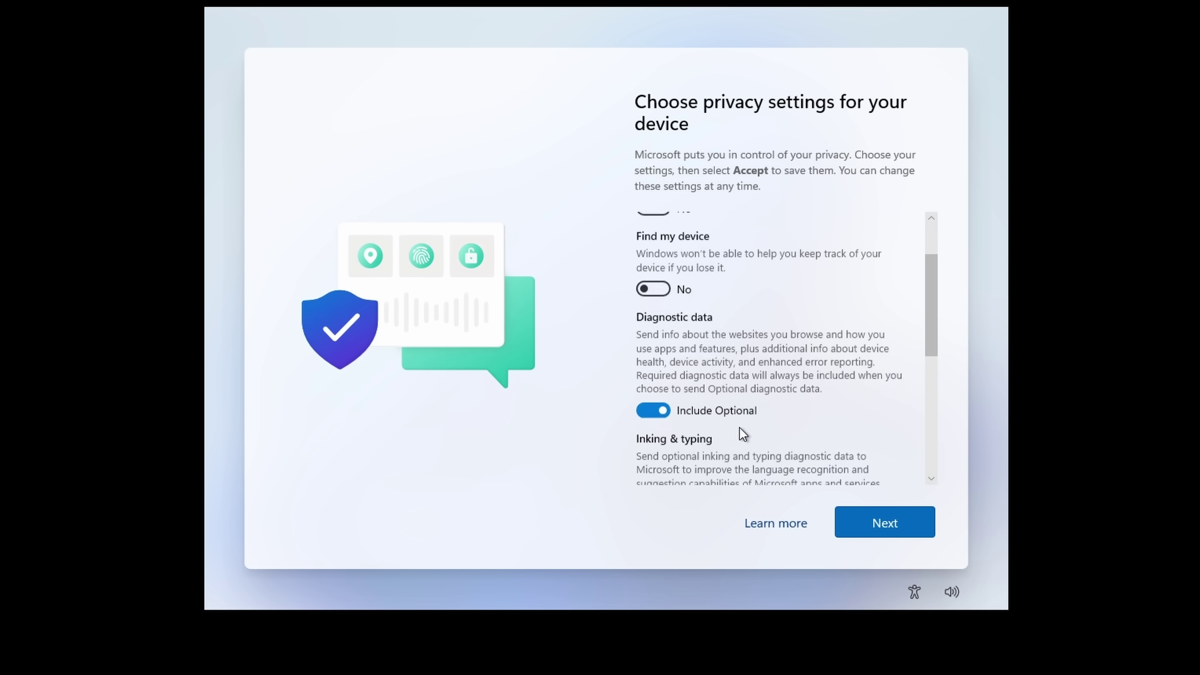
click(735, 409)
scroll(712, 381, down, 2)
click(652, 421)
scroll(709, 406, down, 4)
click(652, 316)
click(652, 397)
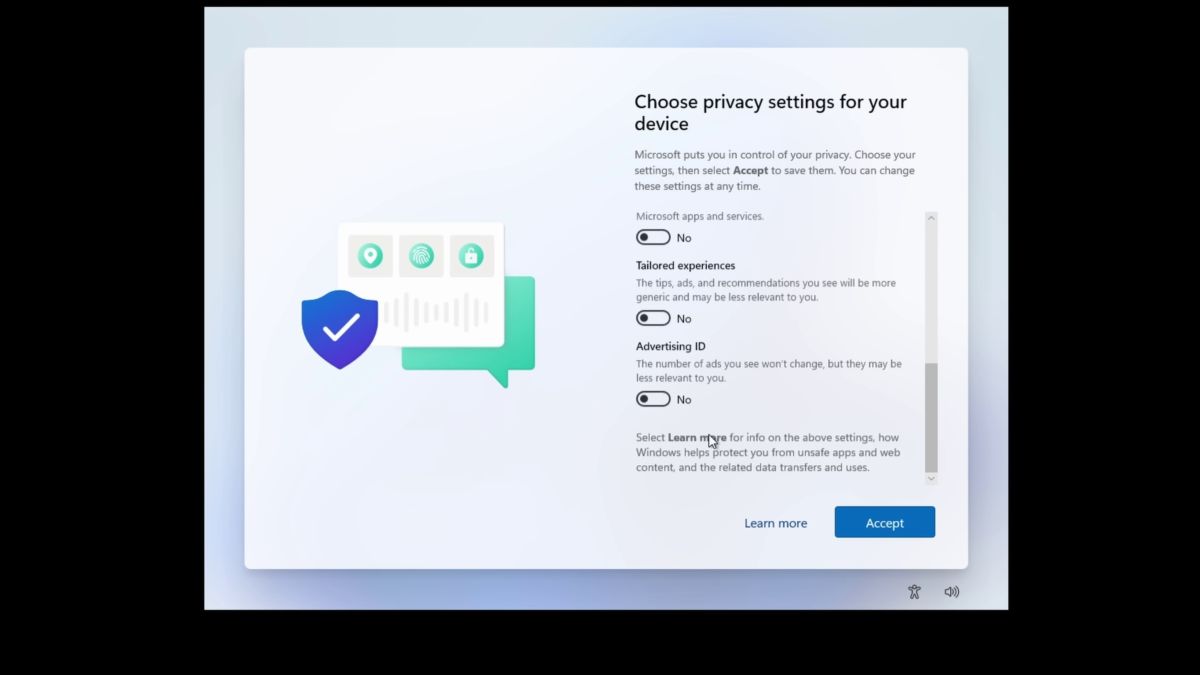
click(882, 522)
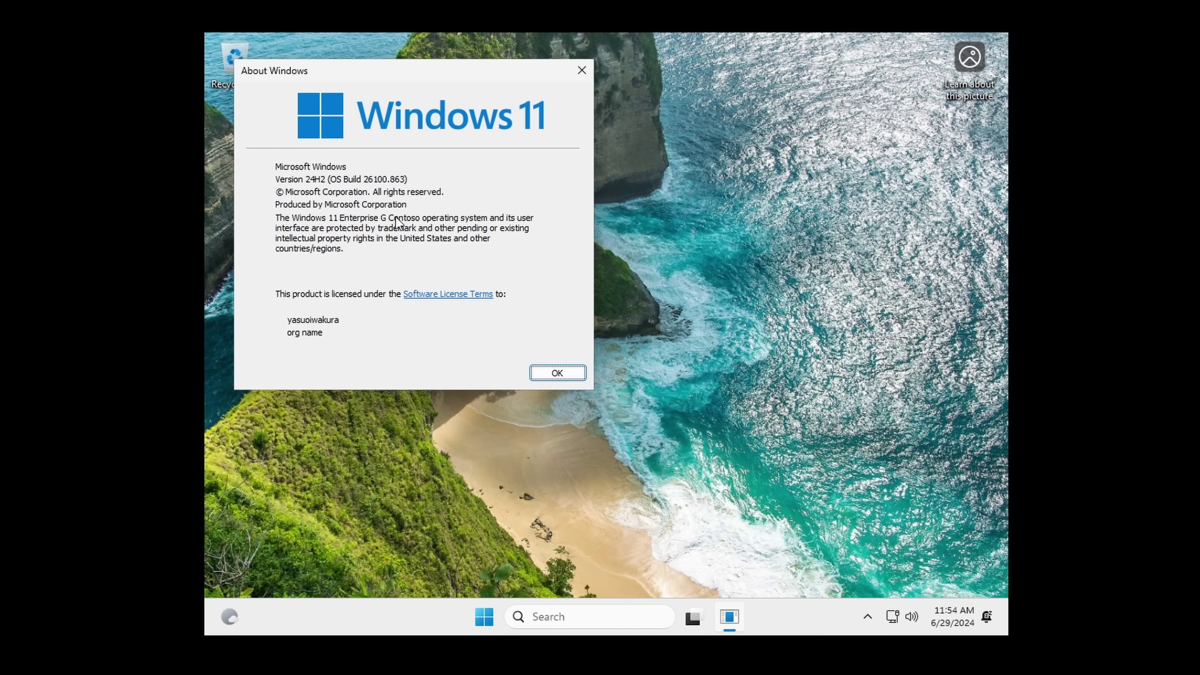
- Open the display settings from the desktop while leaving the About Windows dialog open
click(742, 436)
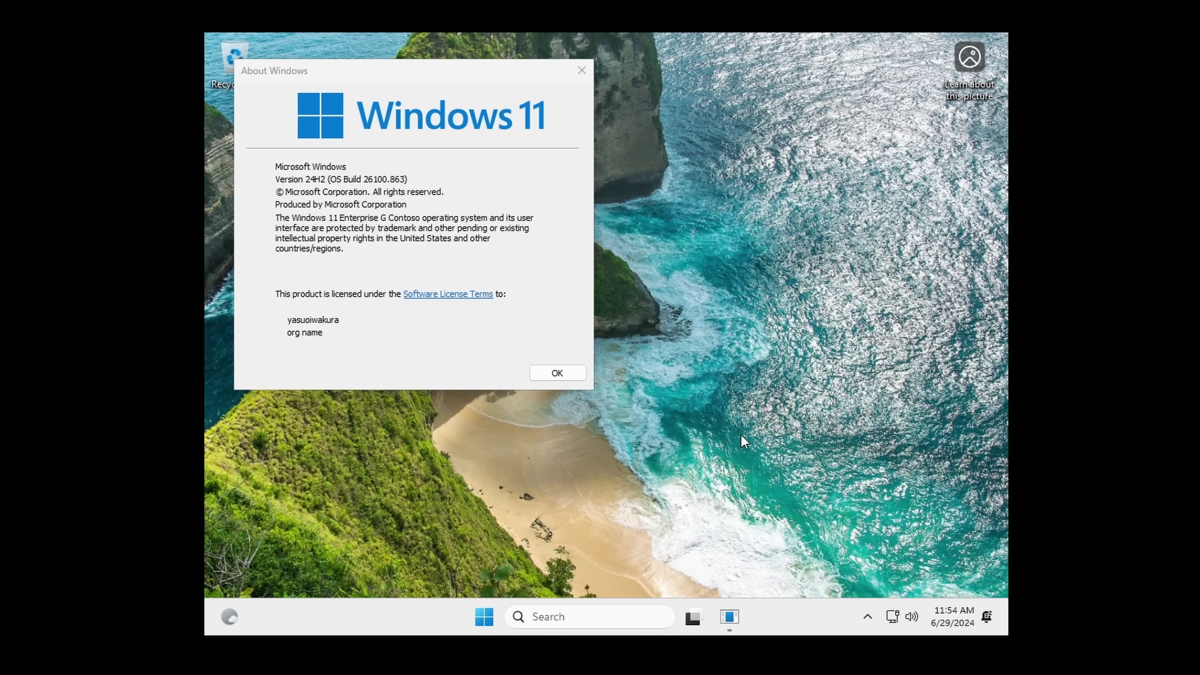
right_click(647, 448)
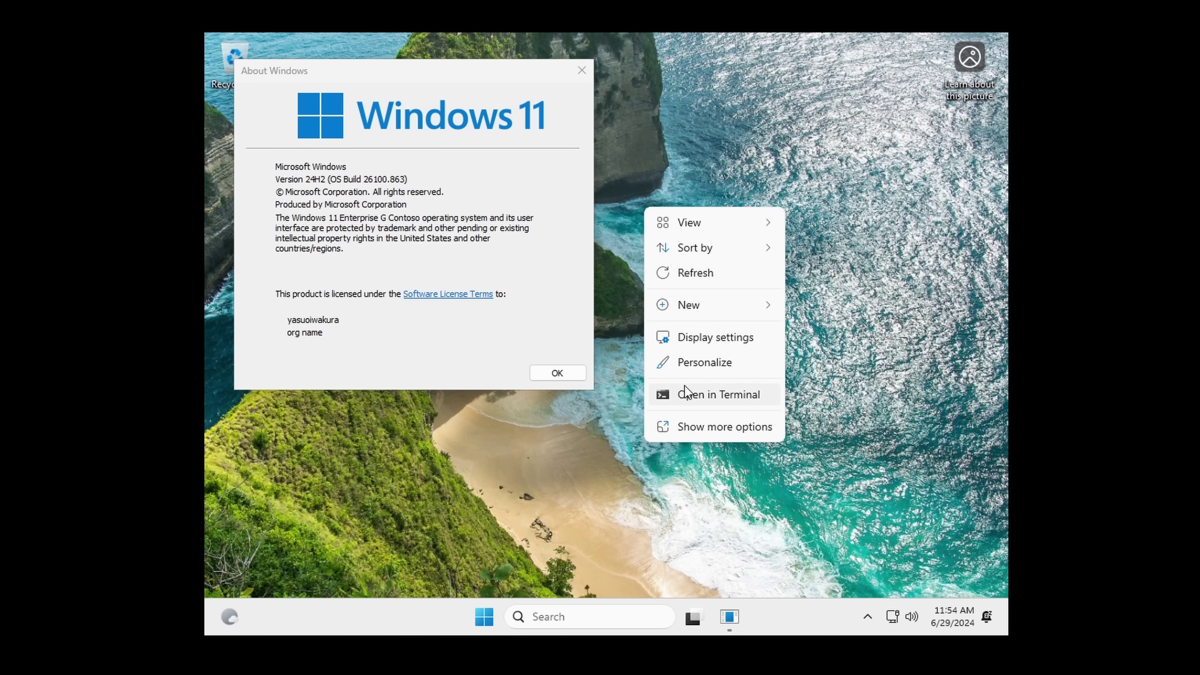
click(690, 347)
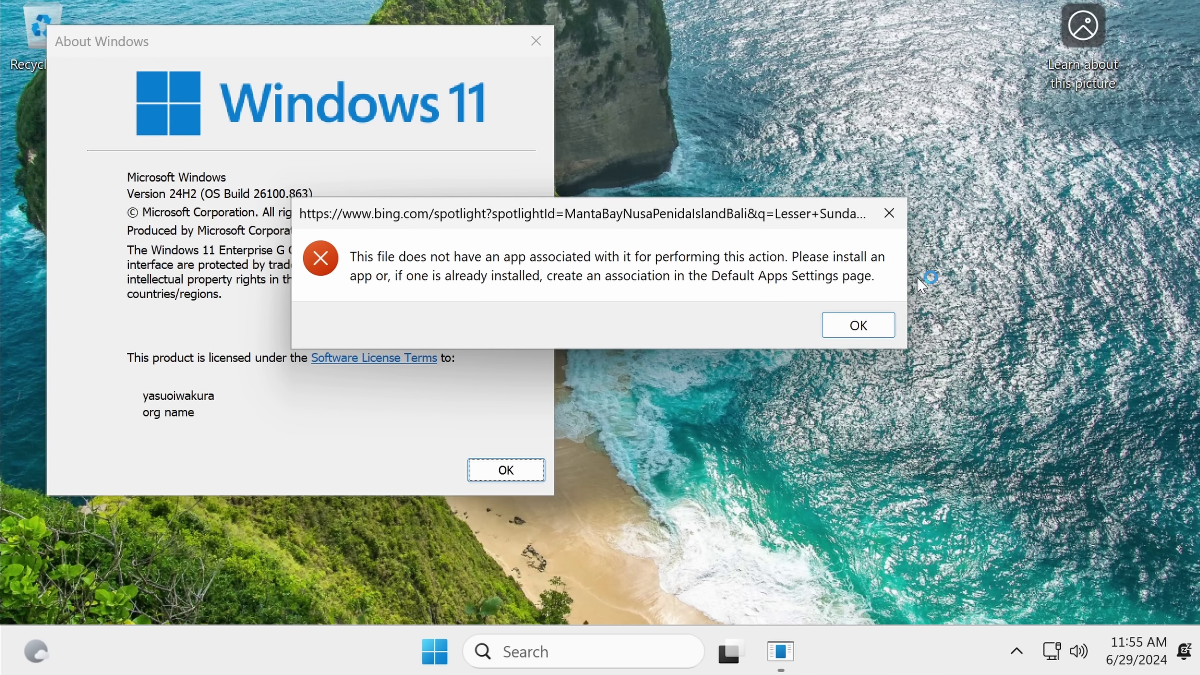
- Dismiss the missing app association error and close the About Windows dialog
click(845, 327)
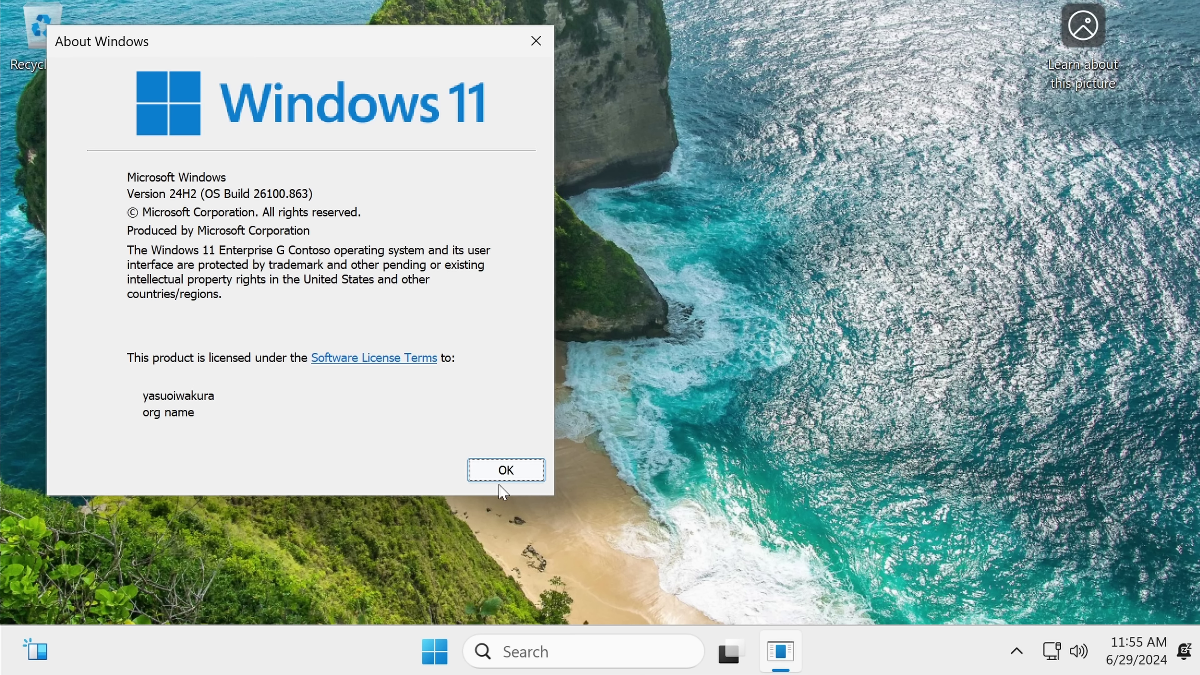
click(491, 473)
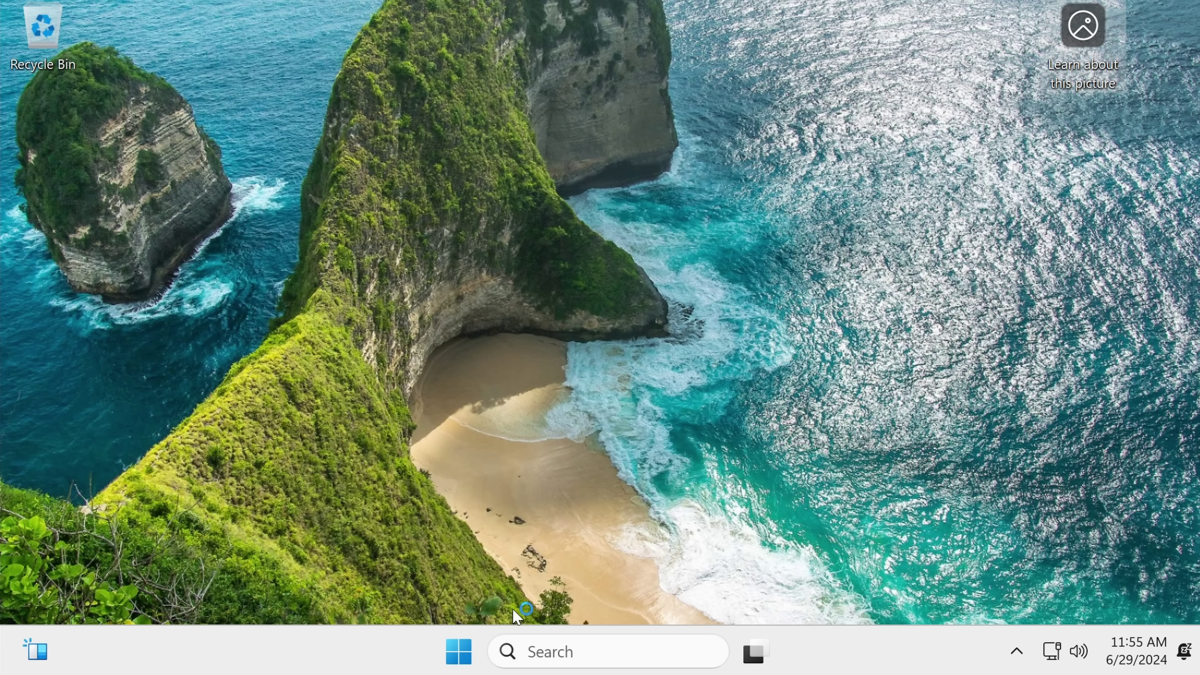
- Look through the Start menu's recommended items and app list, and launch and close the Photos app
click(452, 651)
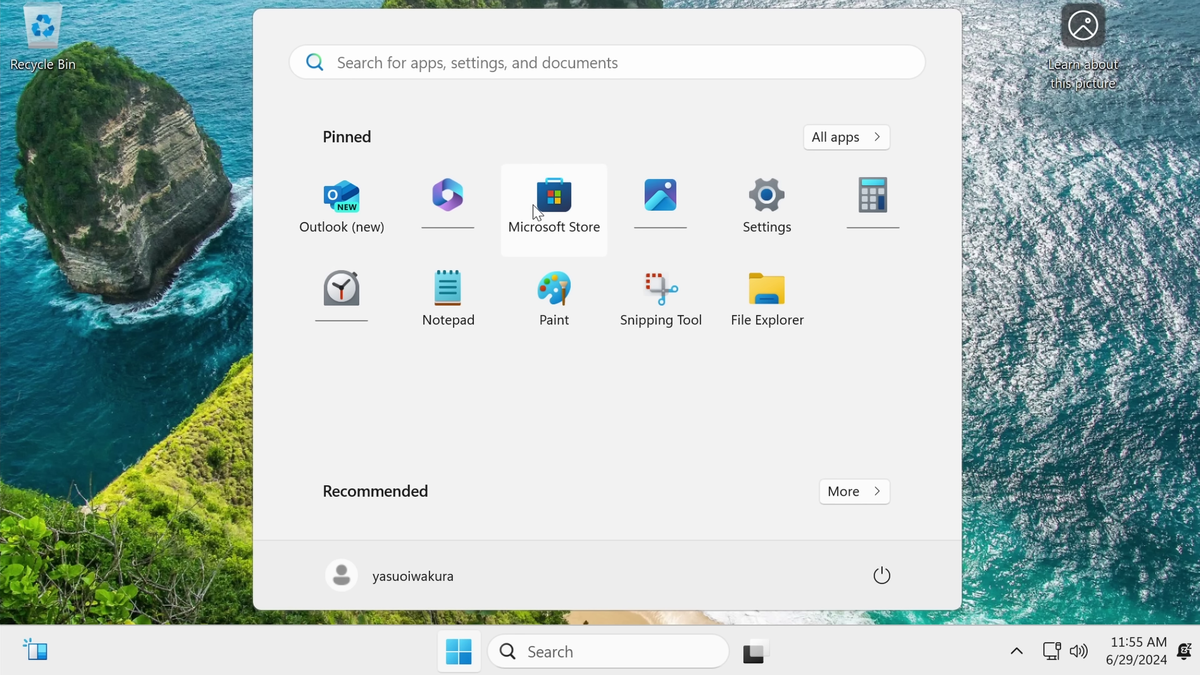
click(840, 492)
click(826, 138)
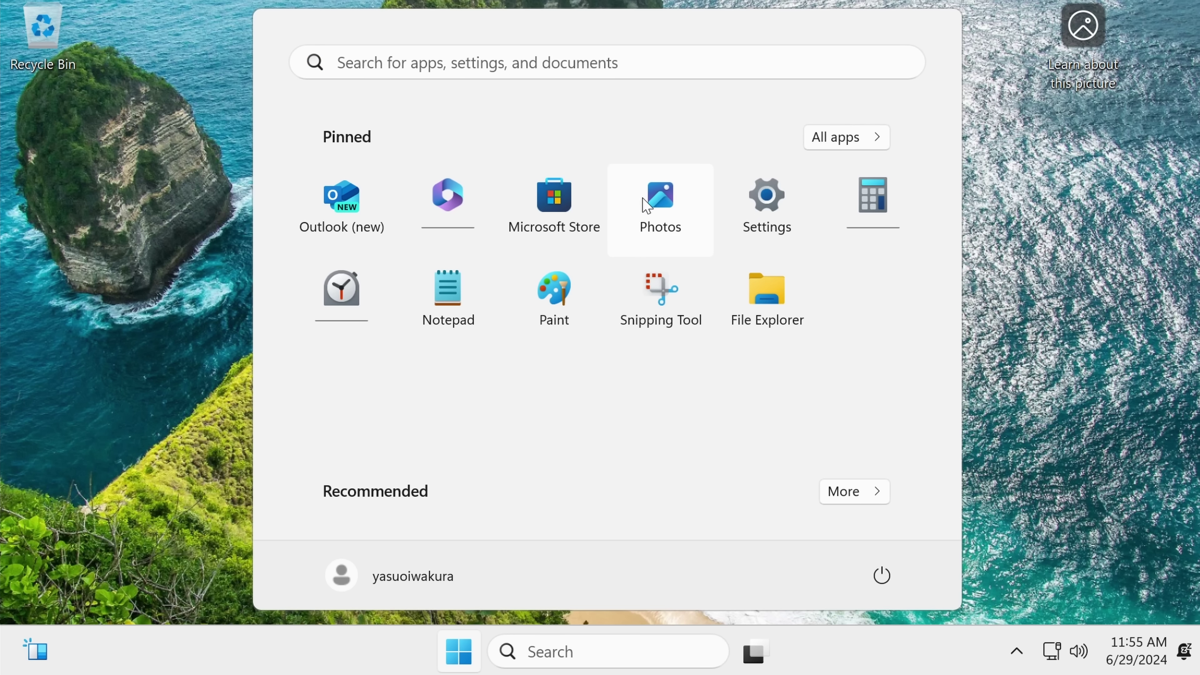
click(641, 201)
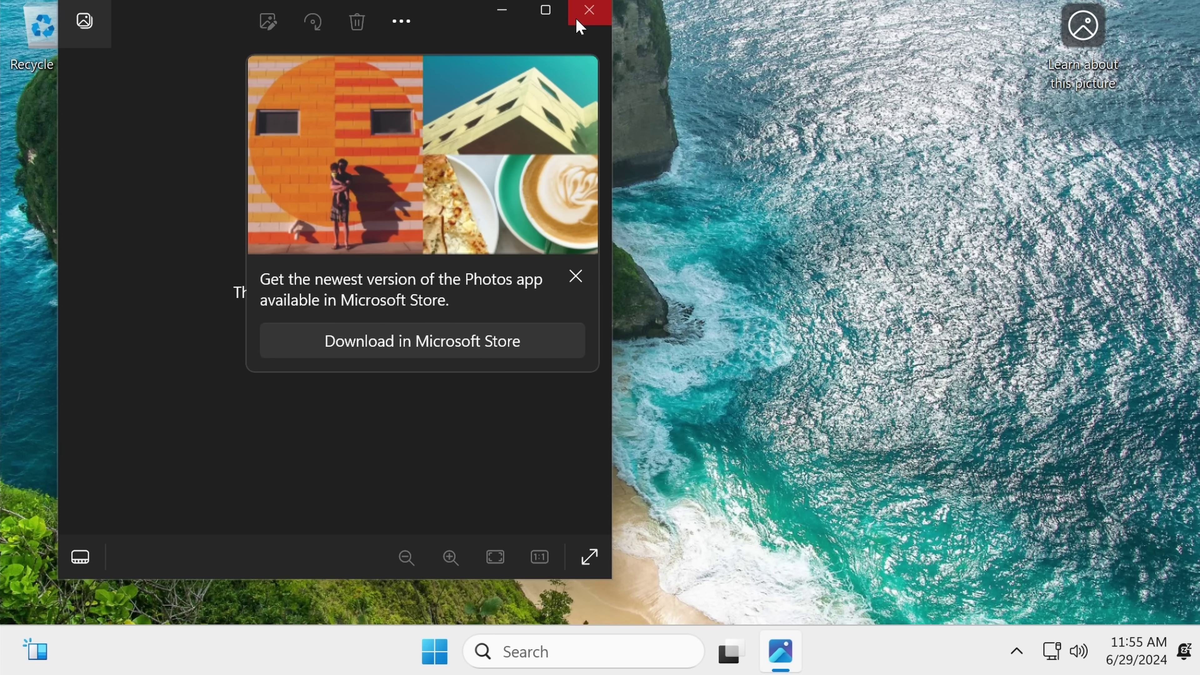
click(588, 10)
- Open Settings, look over its categories, and review the device and Windows specifications on the System About page
key(super)
click(770, 208)
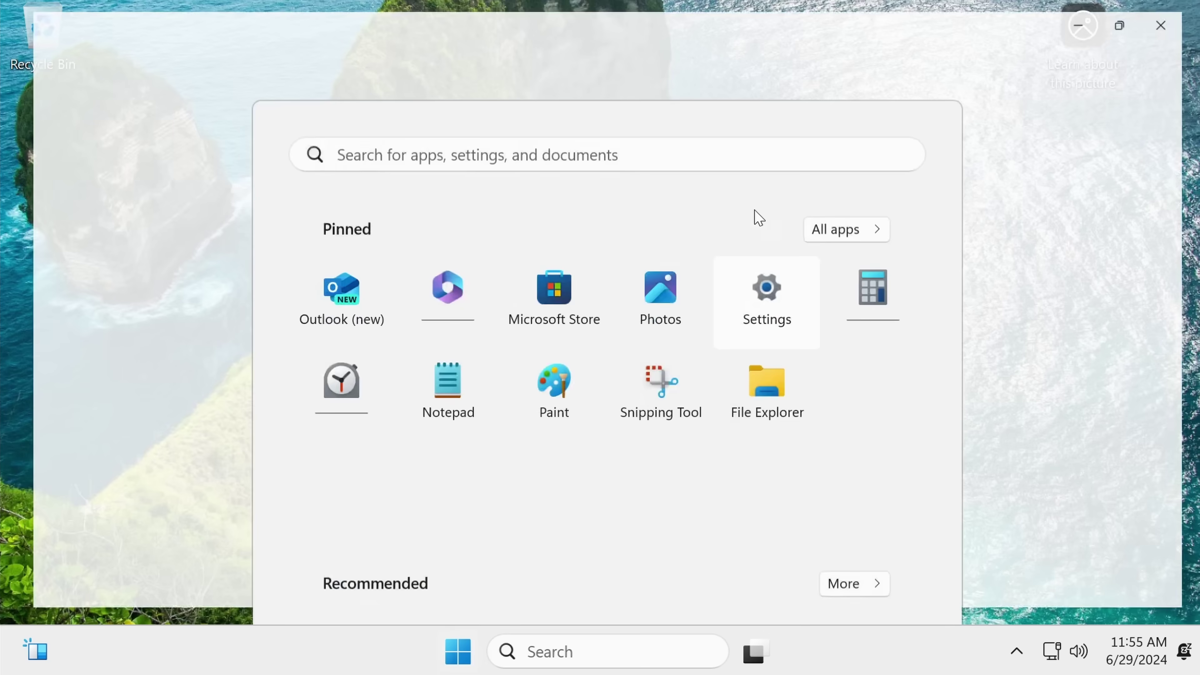
scroll(255, 339, down, 1)
scroll(187, 544, down, 1)
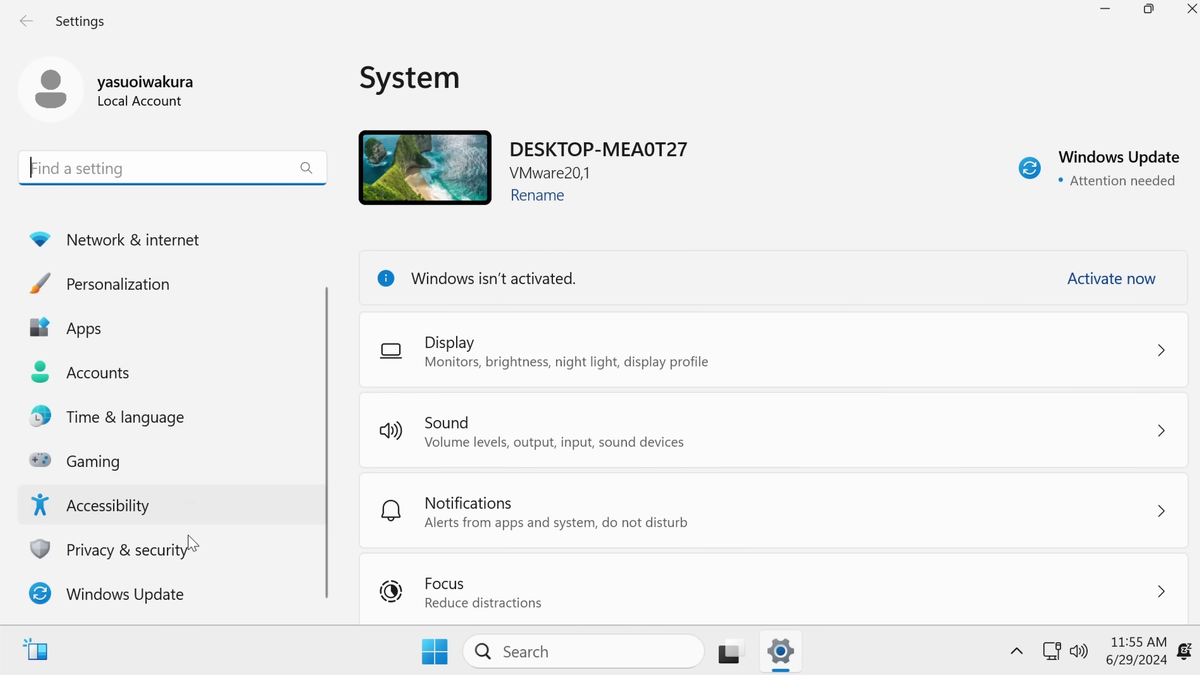
scroll(174, 402, up, 2)
scroll(179, 331, down, 2)
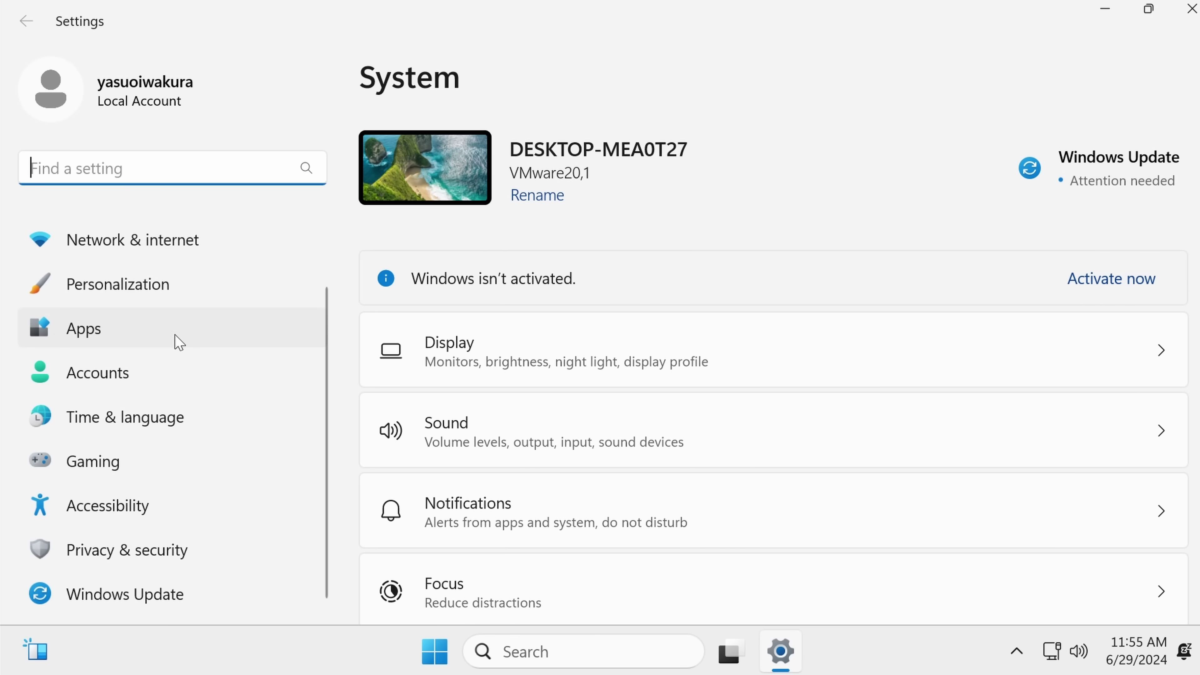
scroll(153, 265, up, 2)
scroll(477, 397, down, 10)
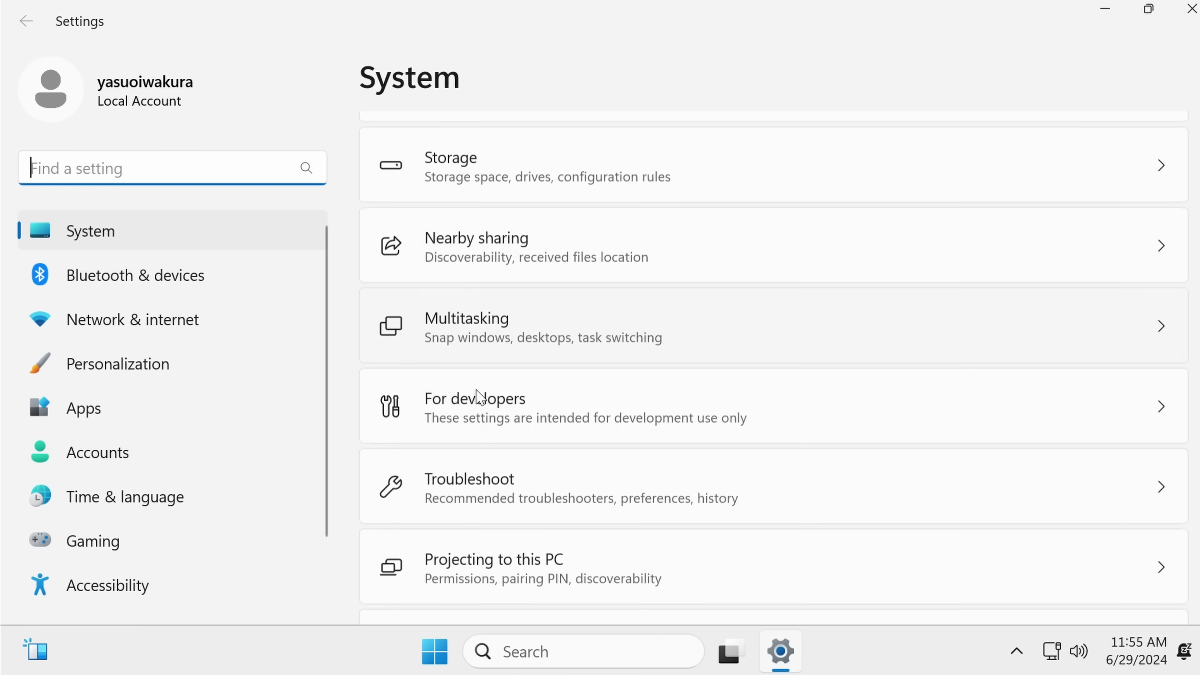
click(473, 562)
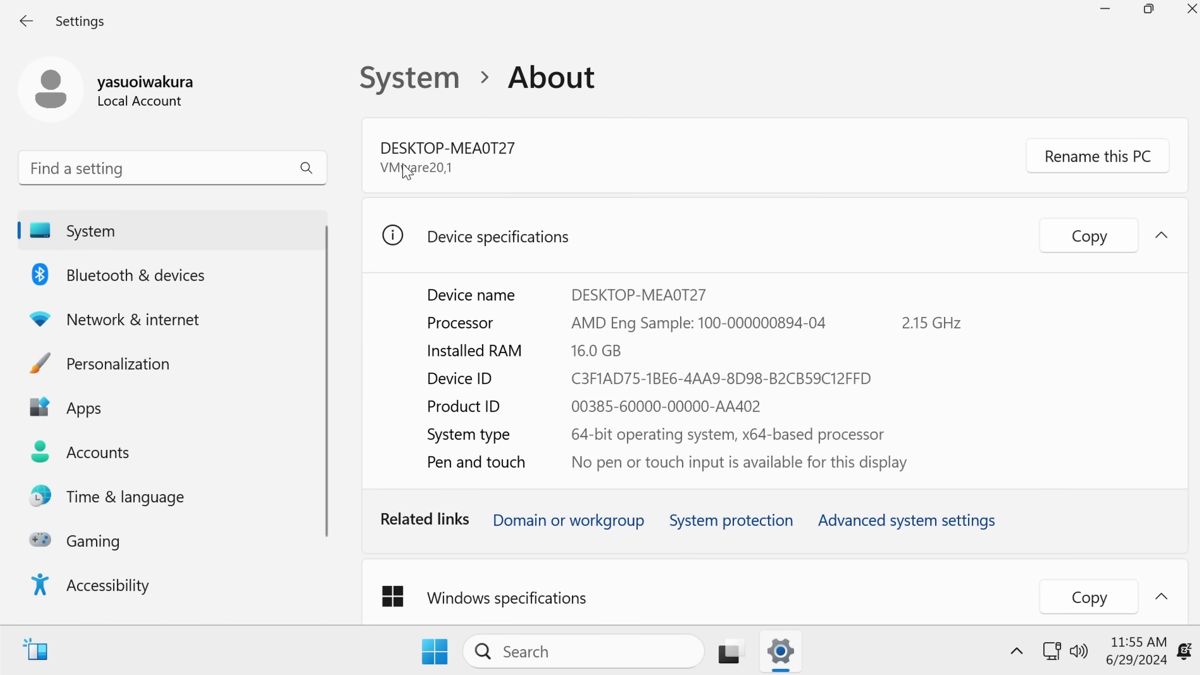
scroll(569, 176, down, 5)
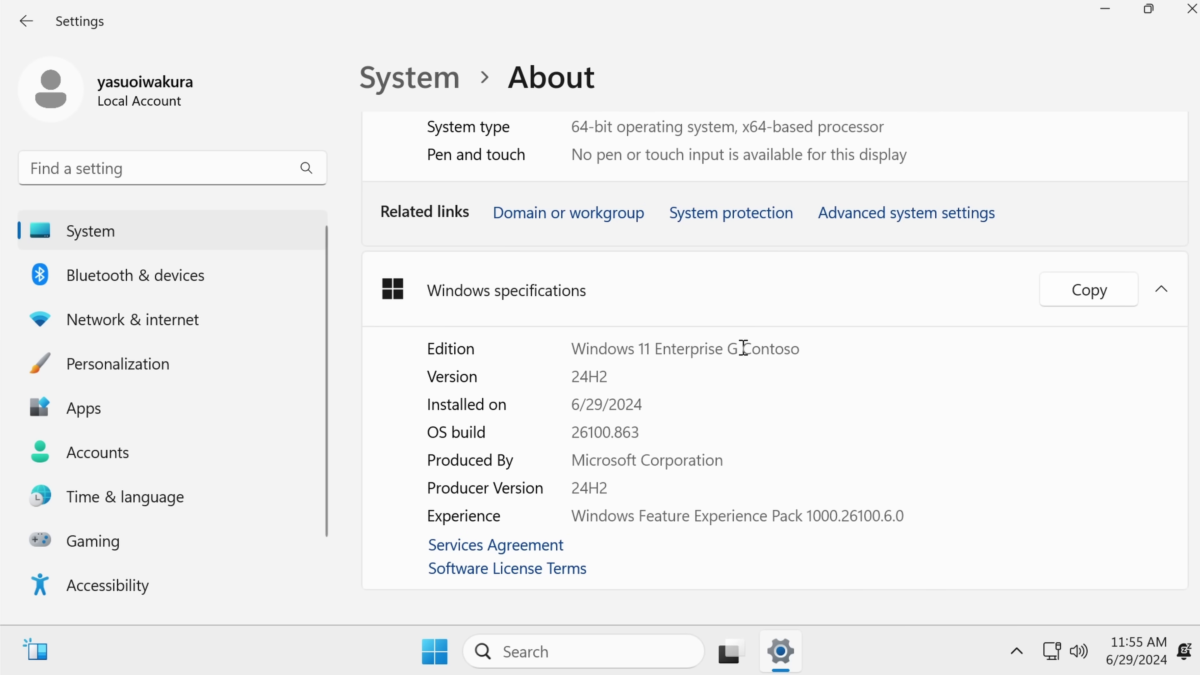
- Review the edition, version, install date and build on the About page, then close Device Manager after viewing its device categories
drag(802, 350, 750, 352)
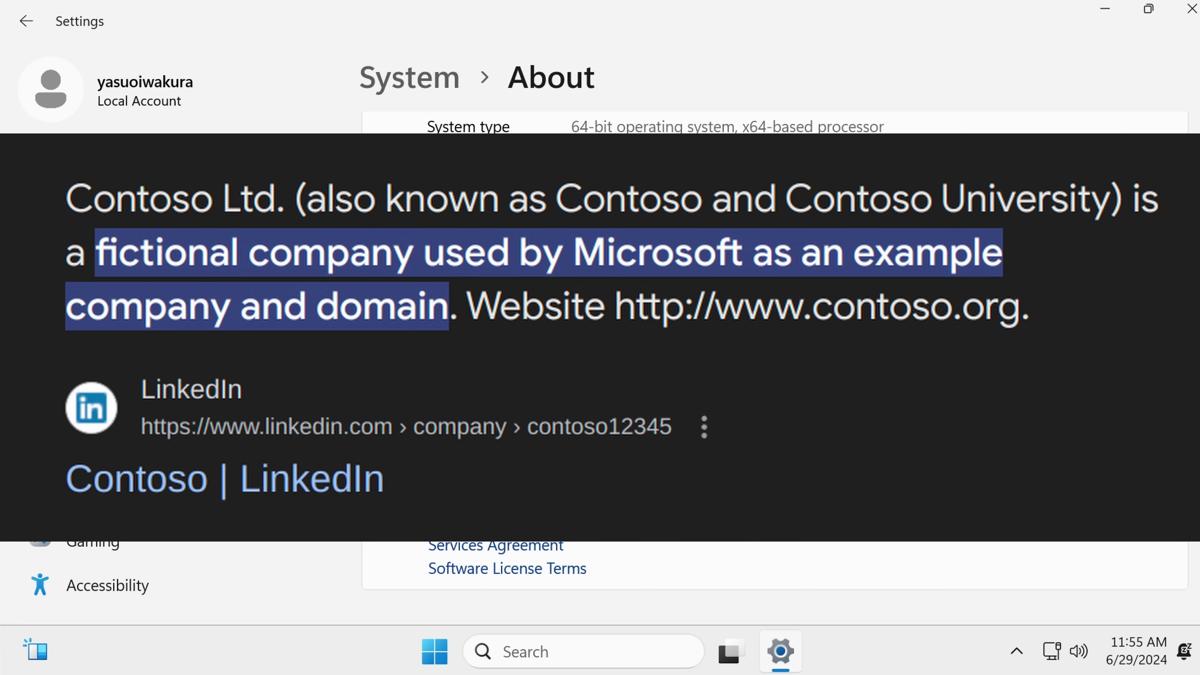
scroll(750, 352, down, 1)
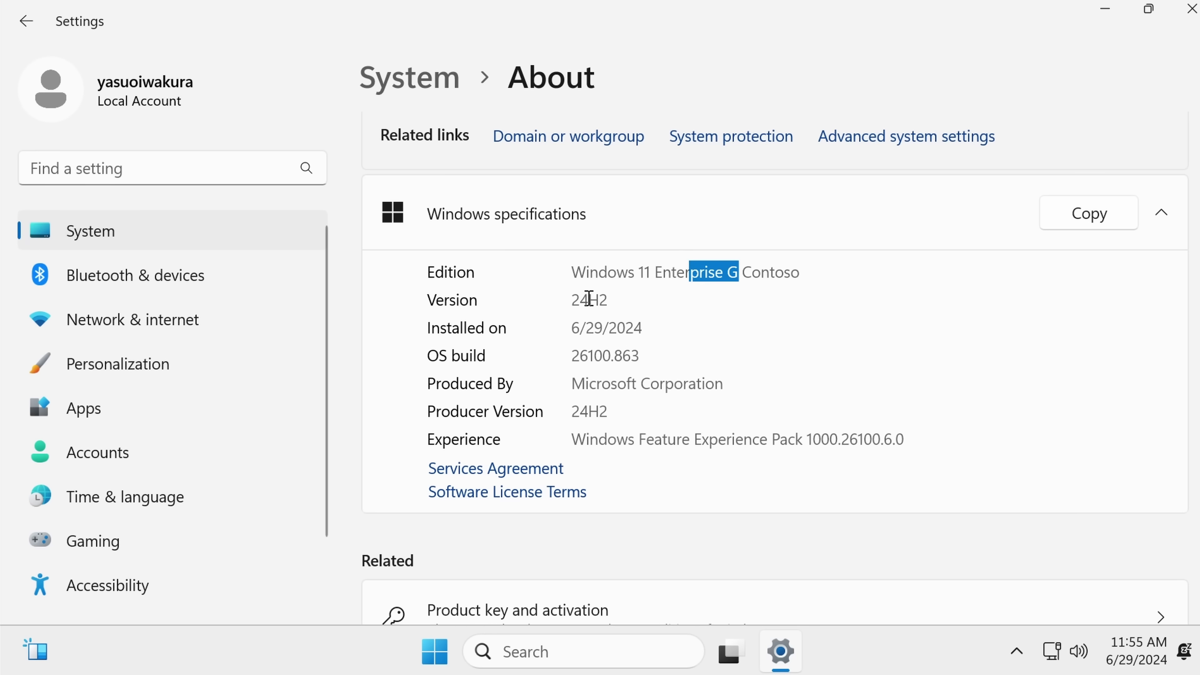
drag(587, 300, 631, 298)
click(594, 341)
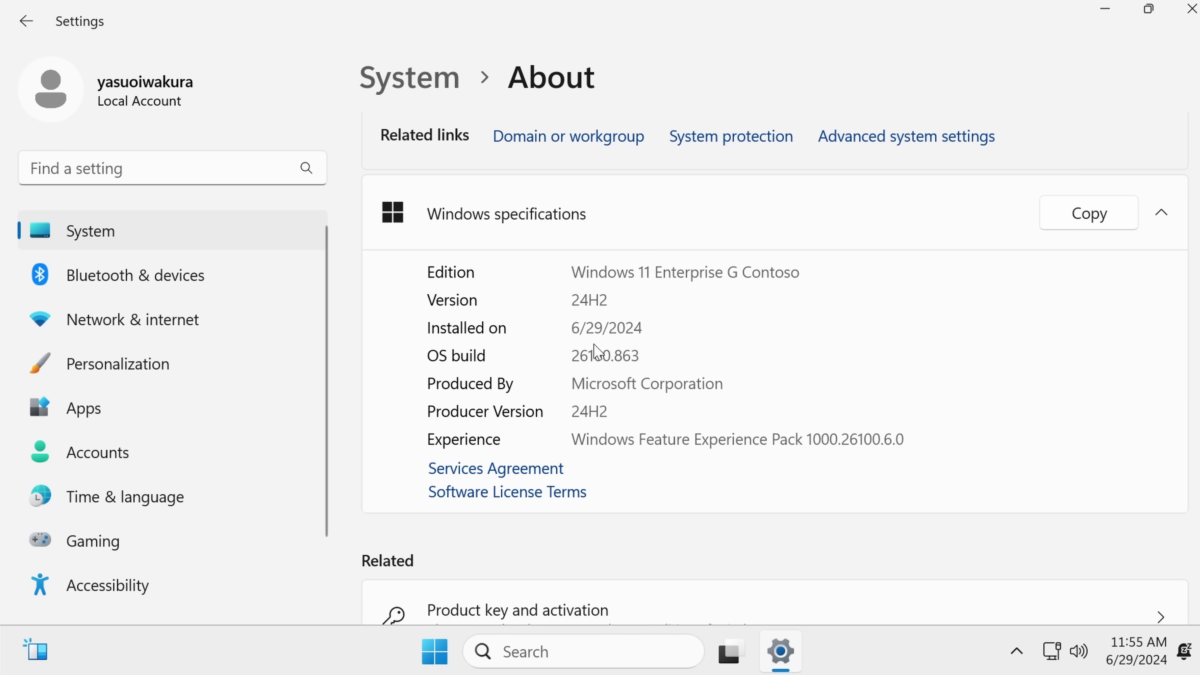
scroll(610, 341, down, 1)
double_click(597, 252)
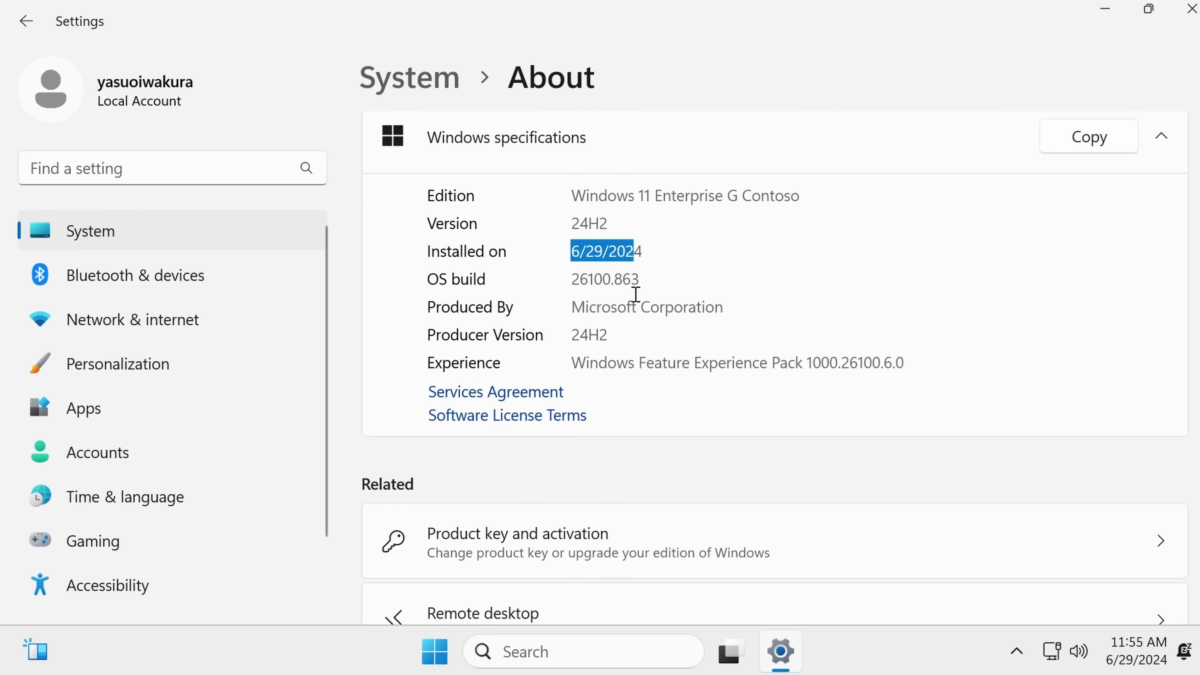
click(645, 305)
scroll(644, 398, down, 5)
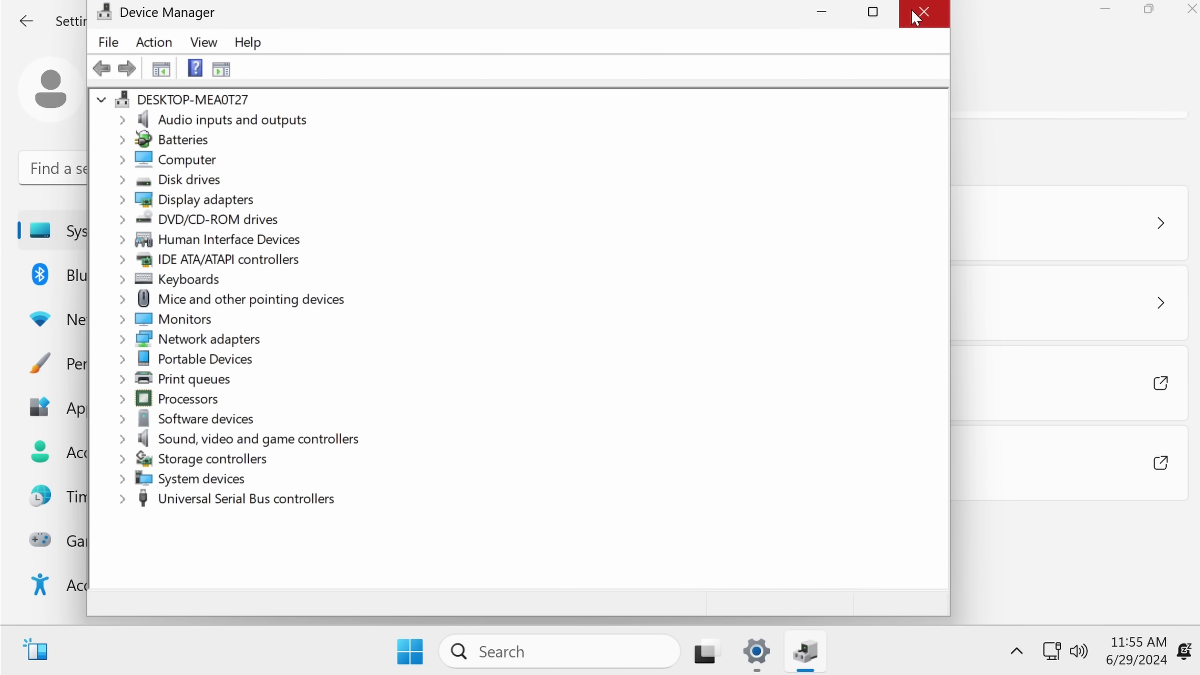
click(916, 14)
- Search Windows for edge, then find Windows Security by searching for defender and view its Virus & threat protection page
key(super)
text(edge)
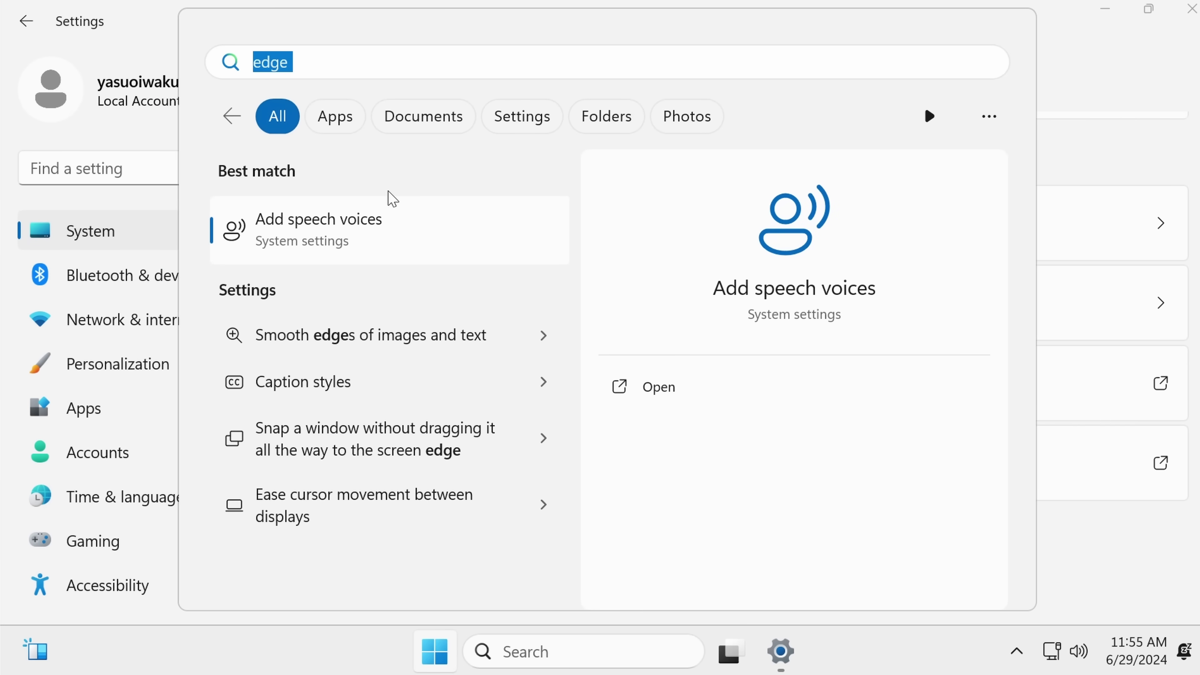
text(defender)
key(Return)
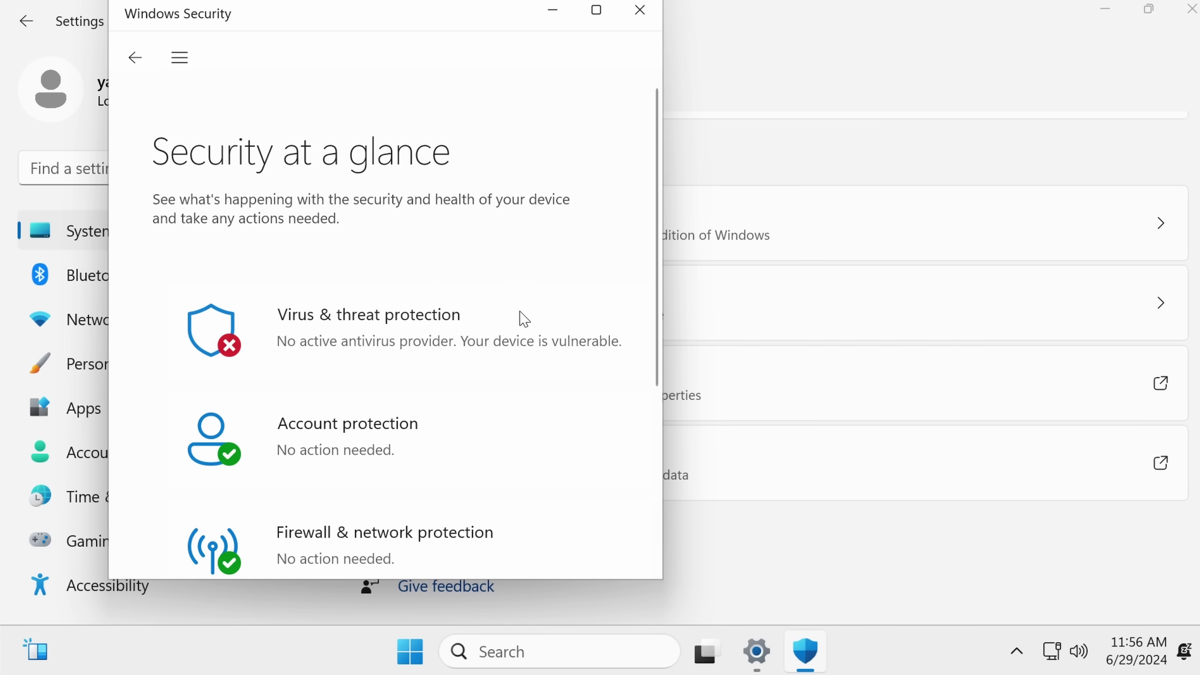
click(525, 320)
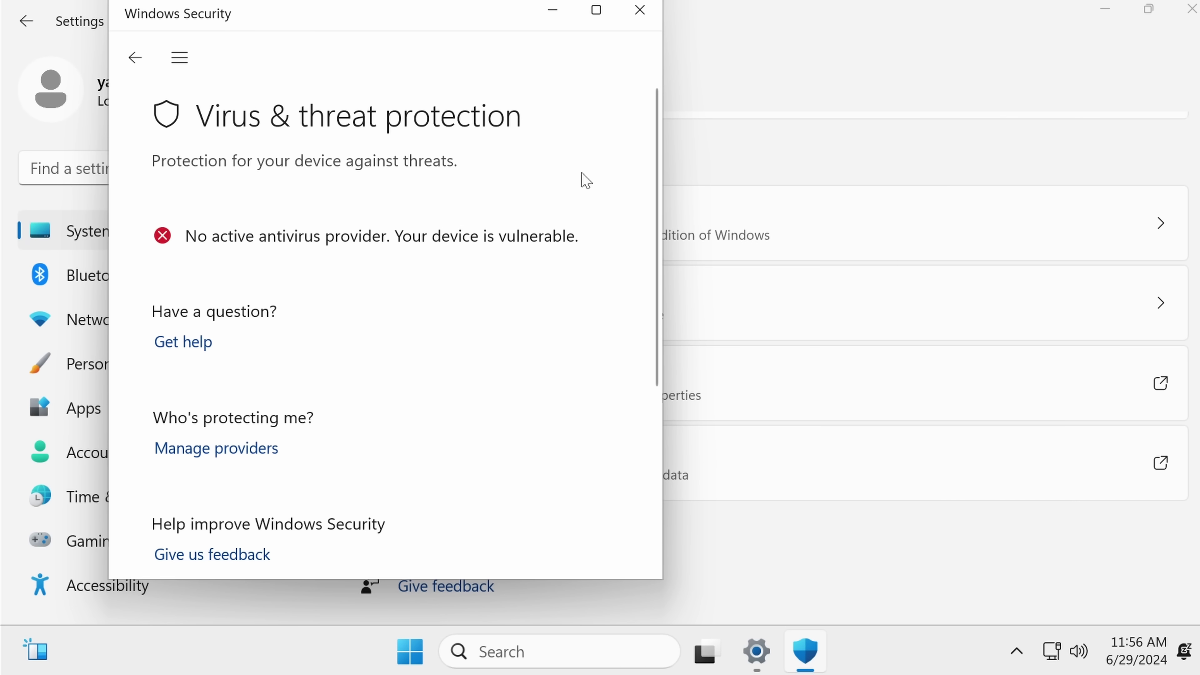
- Close the Windows Security and Settings windows to clear the desktop
click(640, 10)
drag(635, 13, 571, 188)
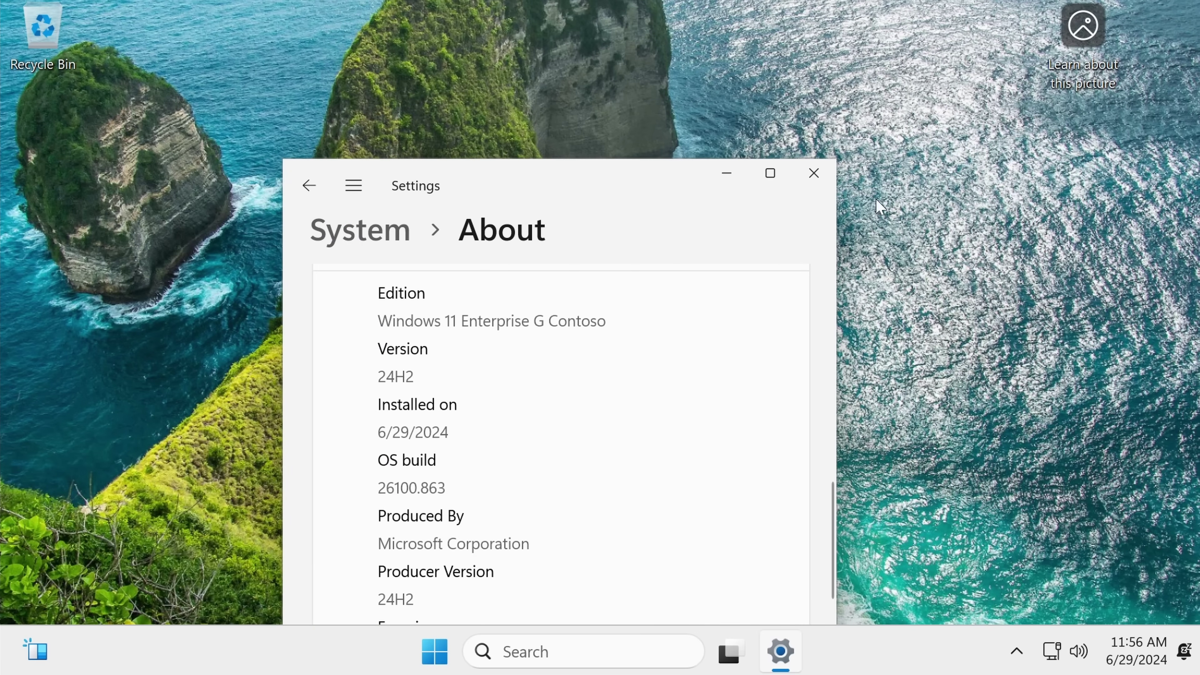
click(811, 173)
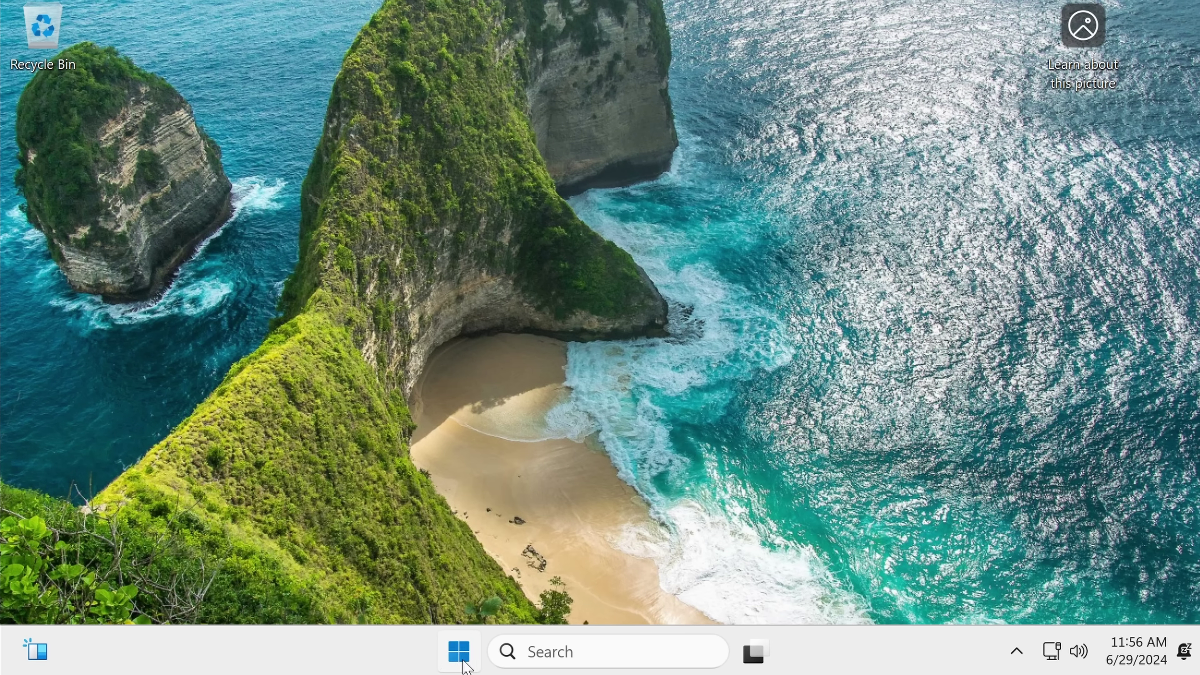
- Look over the pinned apps in the Start menu and try to run iexplore from the Run dialog
click(459, 653)
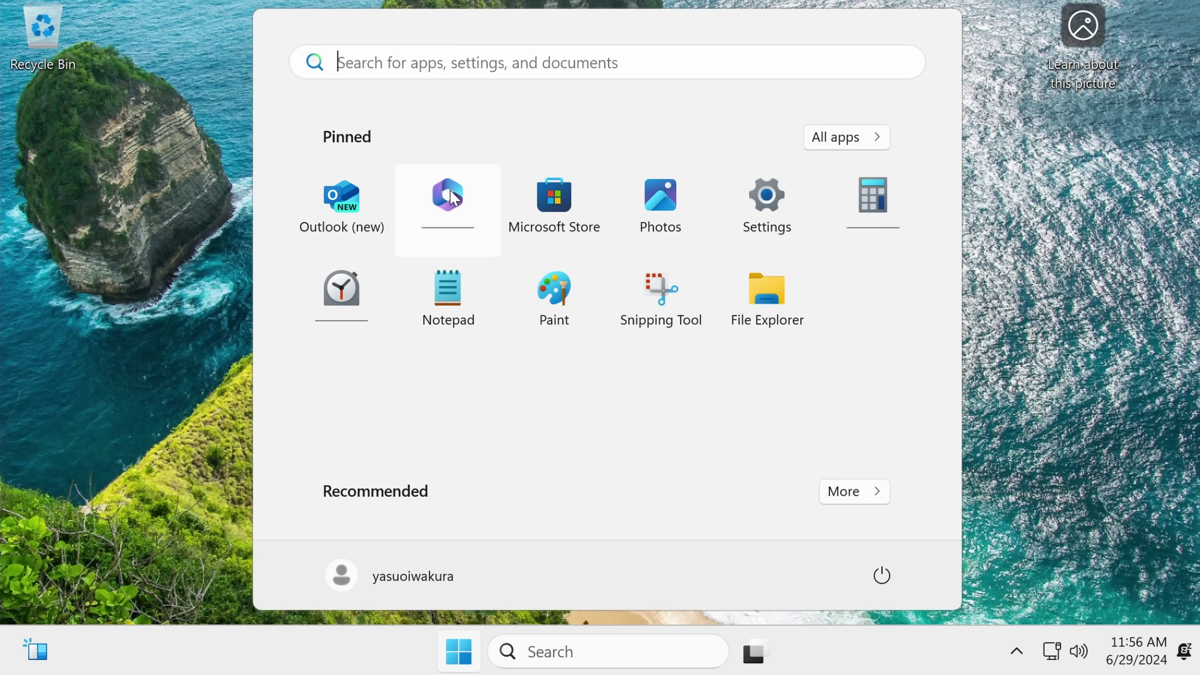
key(super+r)
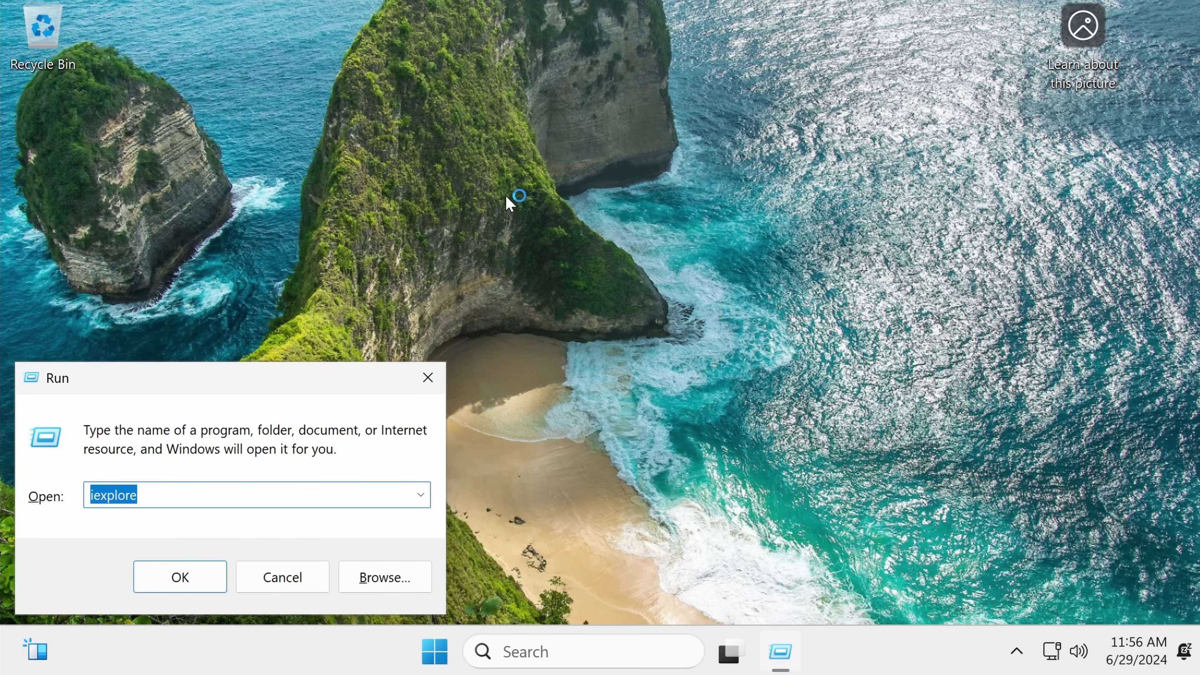
key(Return)
key(Return)
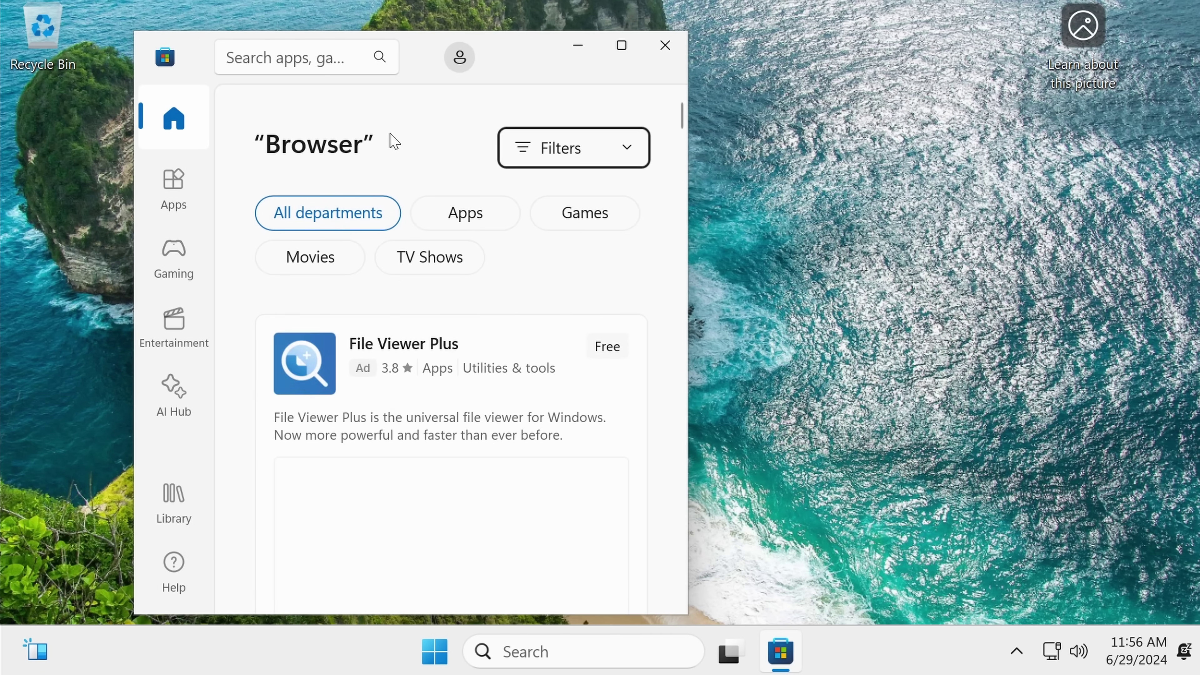
- Reposition the Microsoft Store window and search the store for brave
click(394, 56)
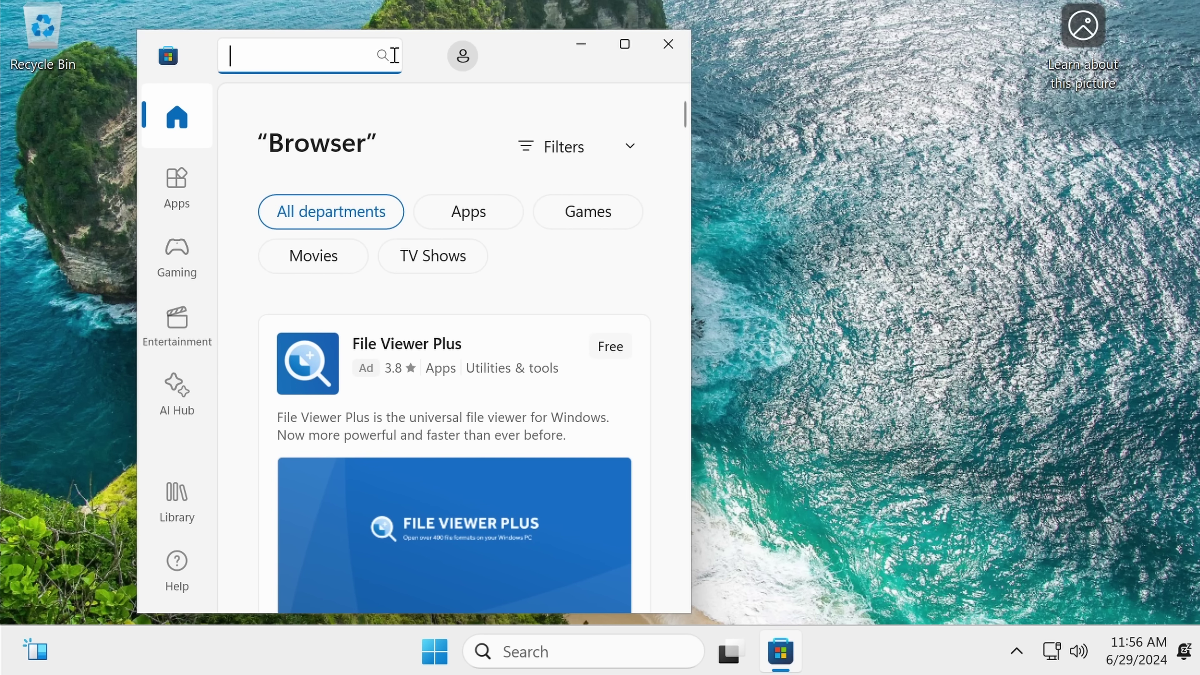
drag(491, 59, 720, 29)
click(551, 21)
scroll(595, 201, down, 2)
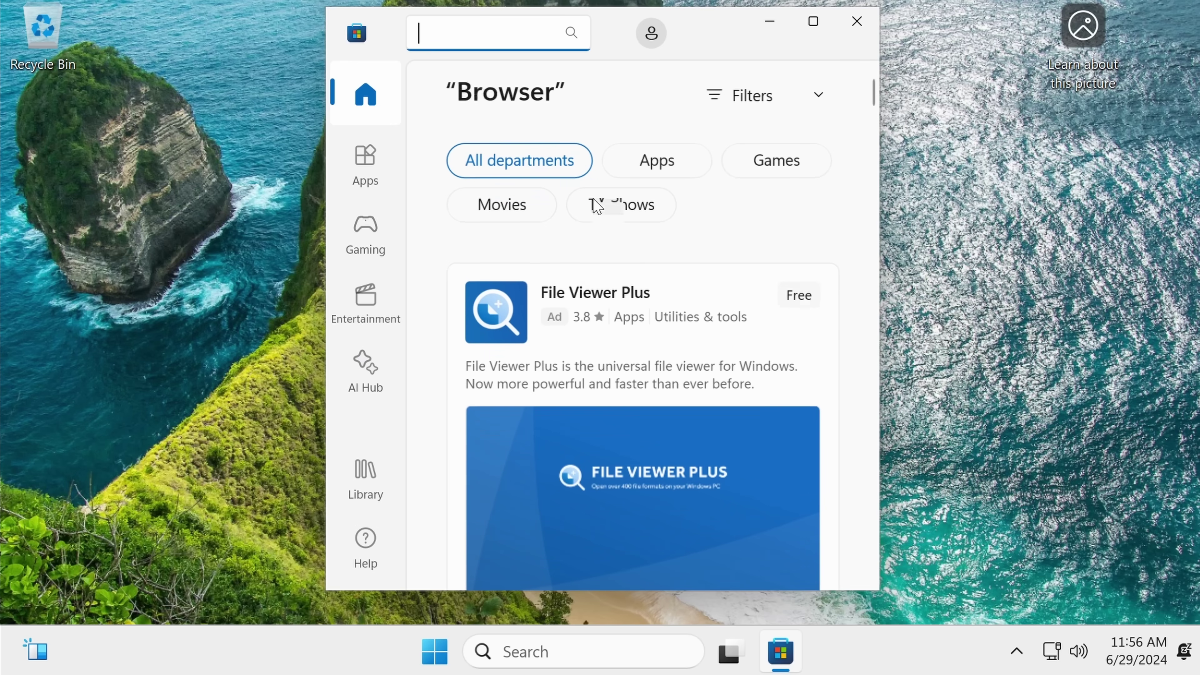
text(brave)
key(Return)
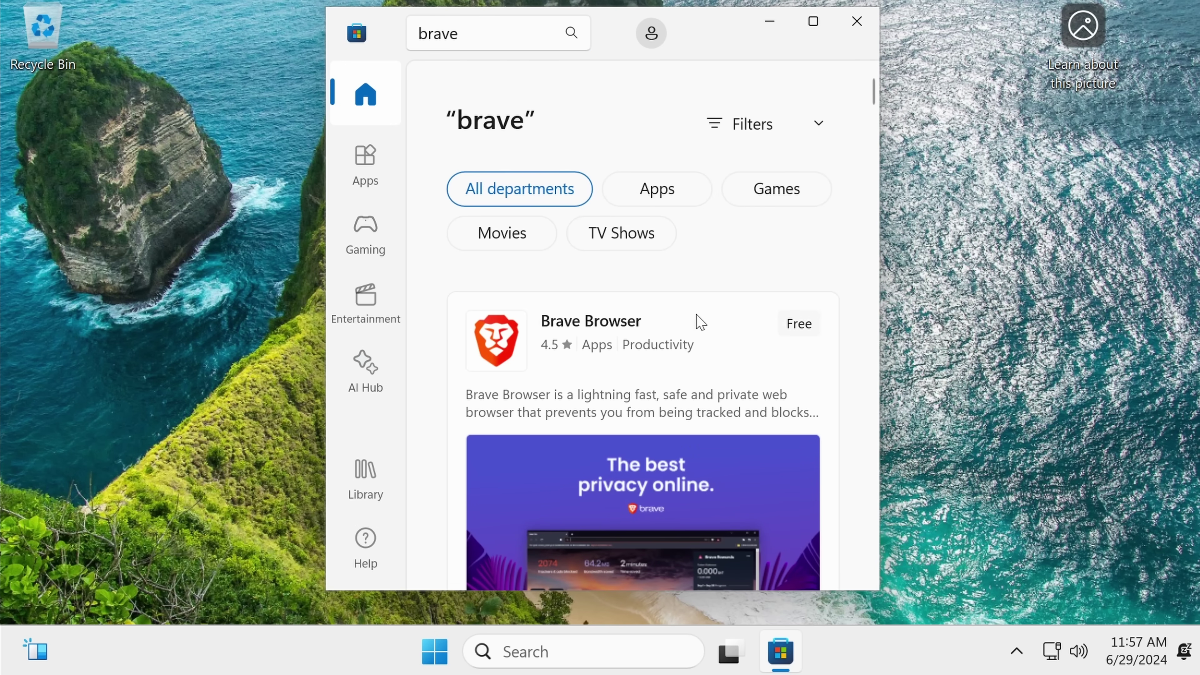
- Install Brave Browser from its Microsoft Store page and check the installation progress
click(799, 340)
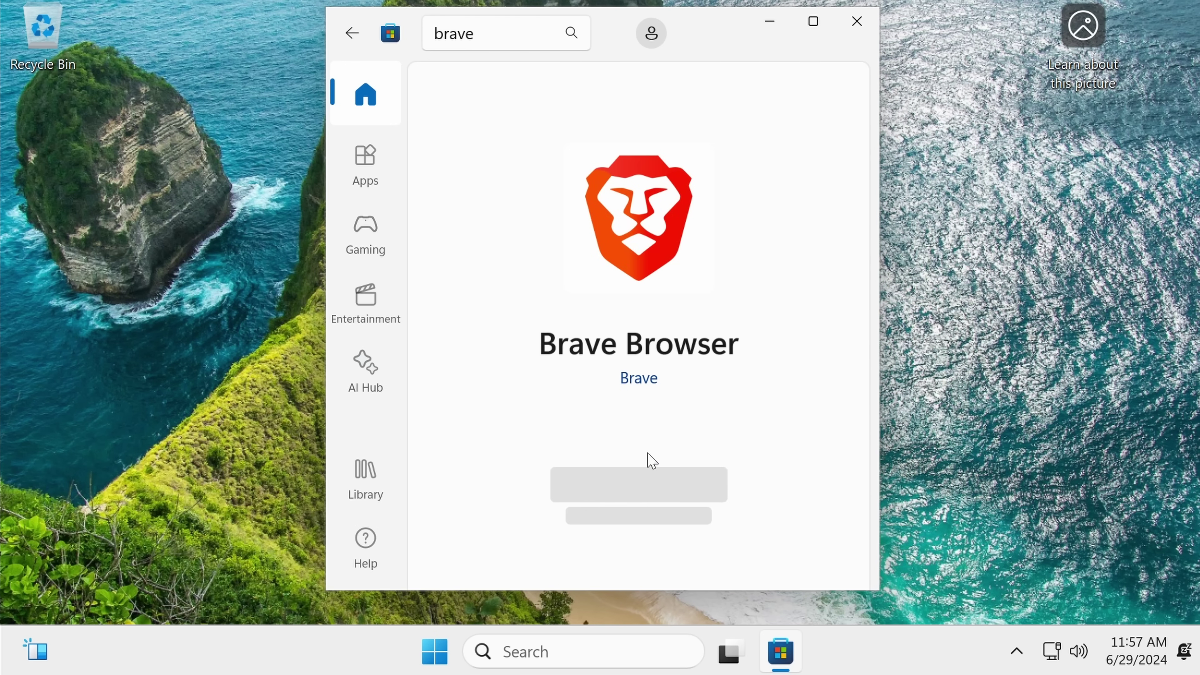
click(645, 482)
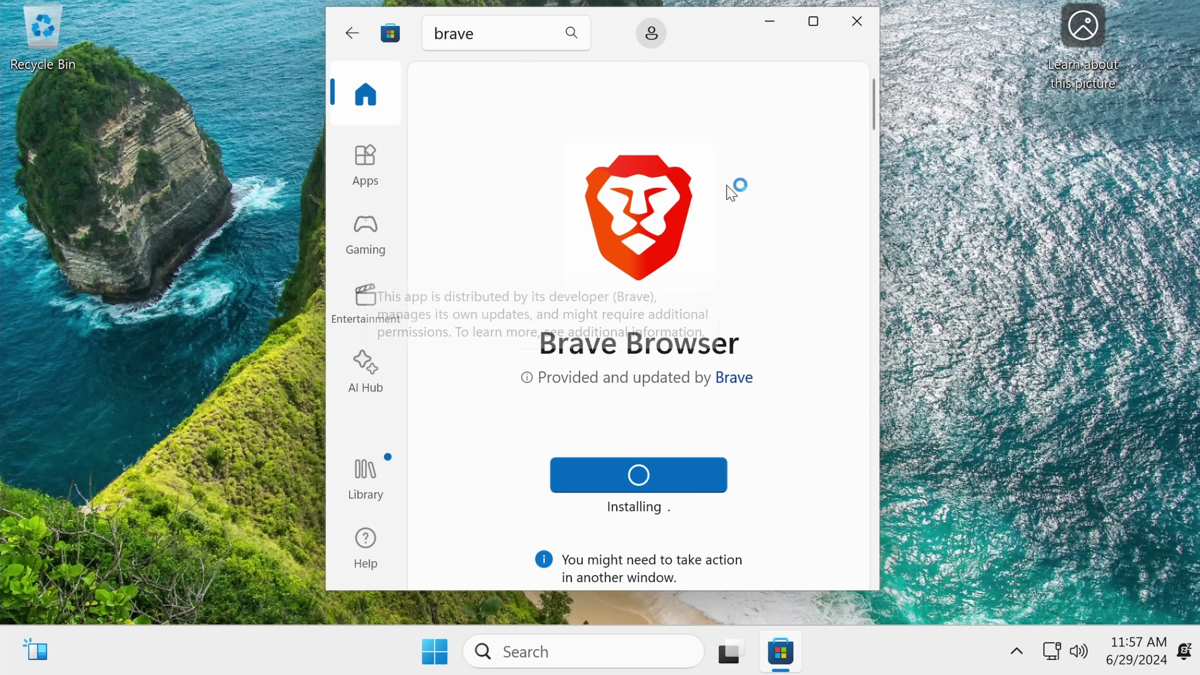
drag(724, 36, 731, 73)
scroll(627, 477, down, 3)
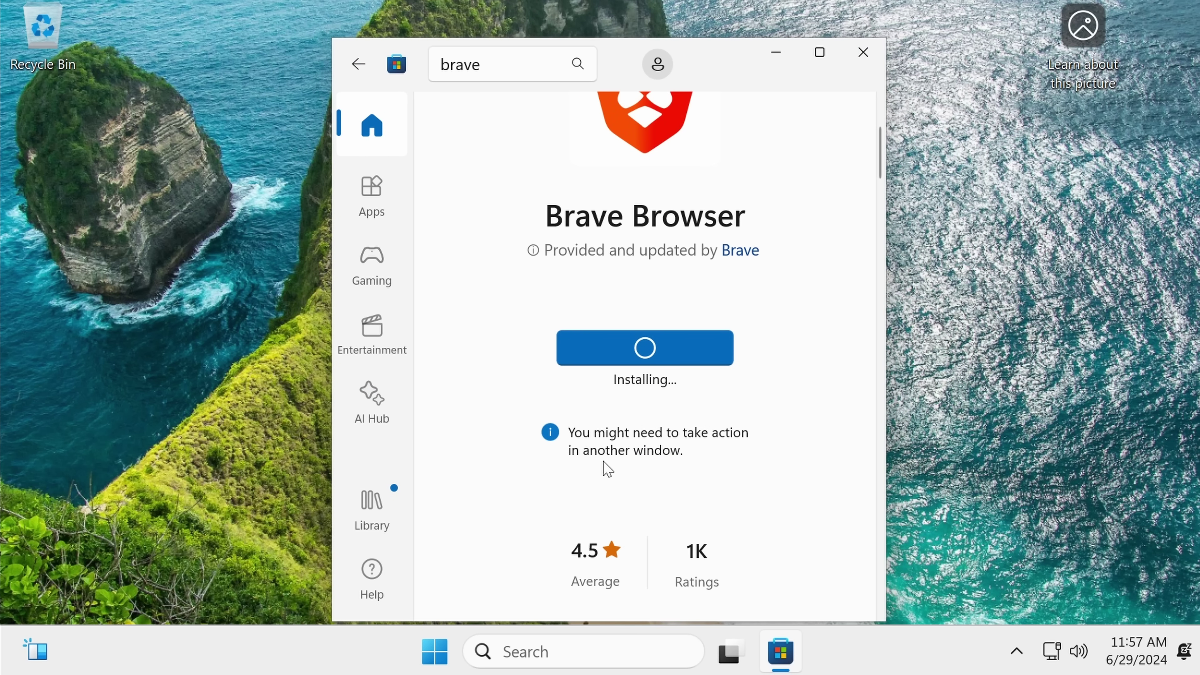
- Launch Brave from its desktop shortcut and activate the address bar
key(super)
text(a)
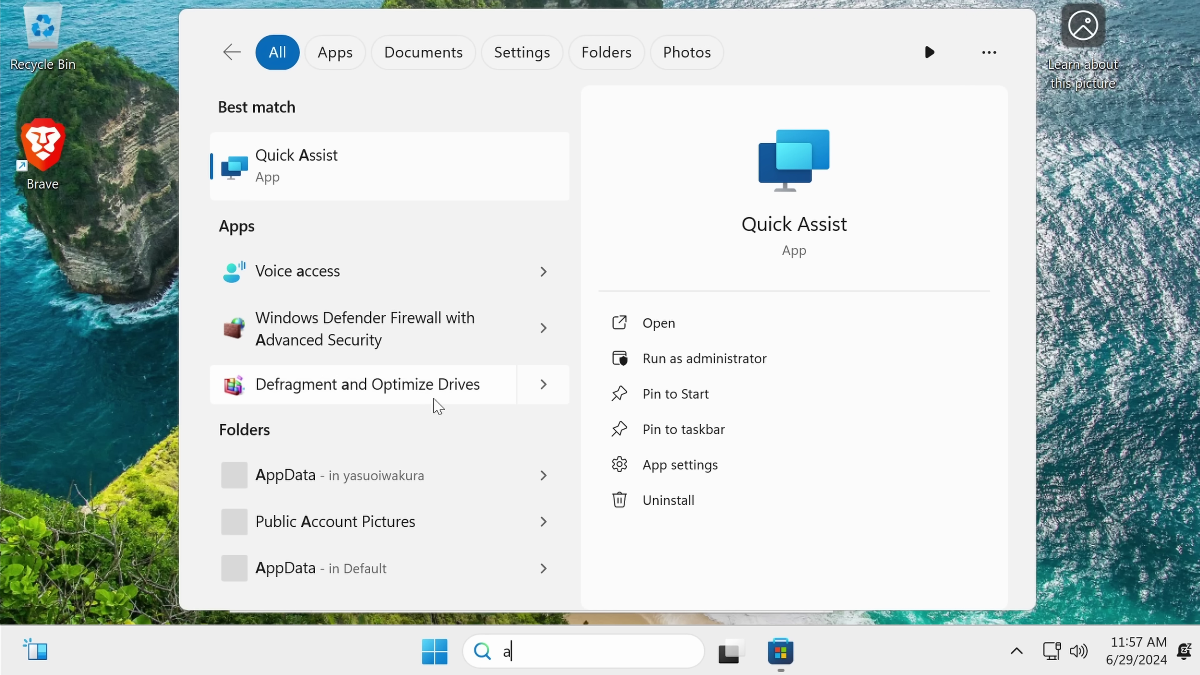
double_click(51, 157)
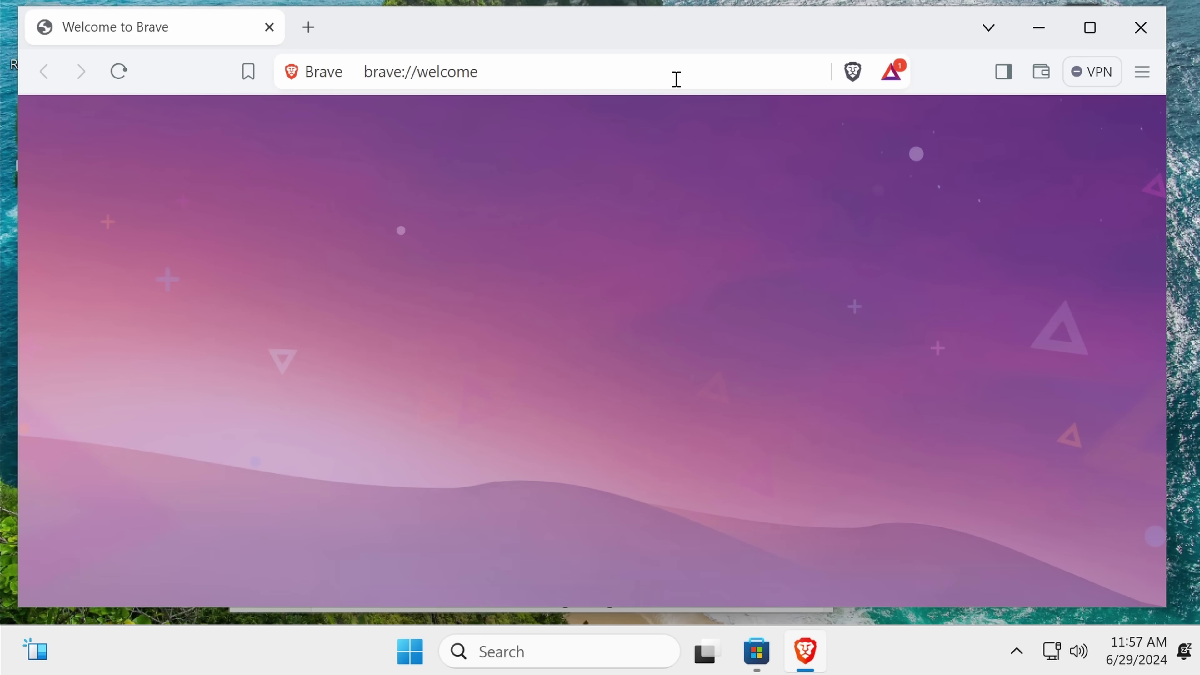
click(660, 77)
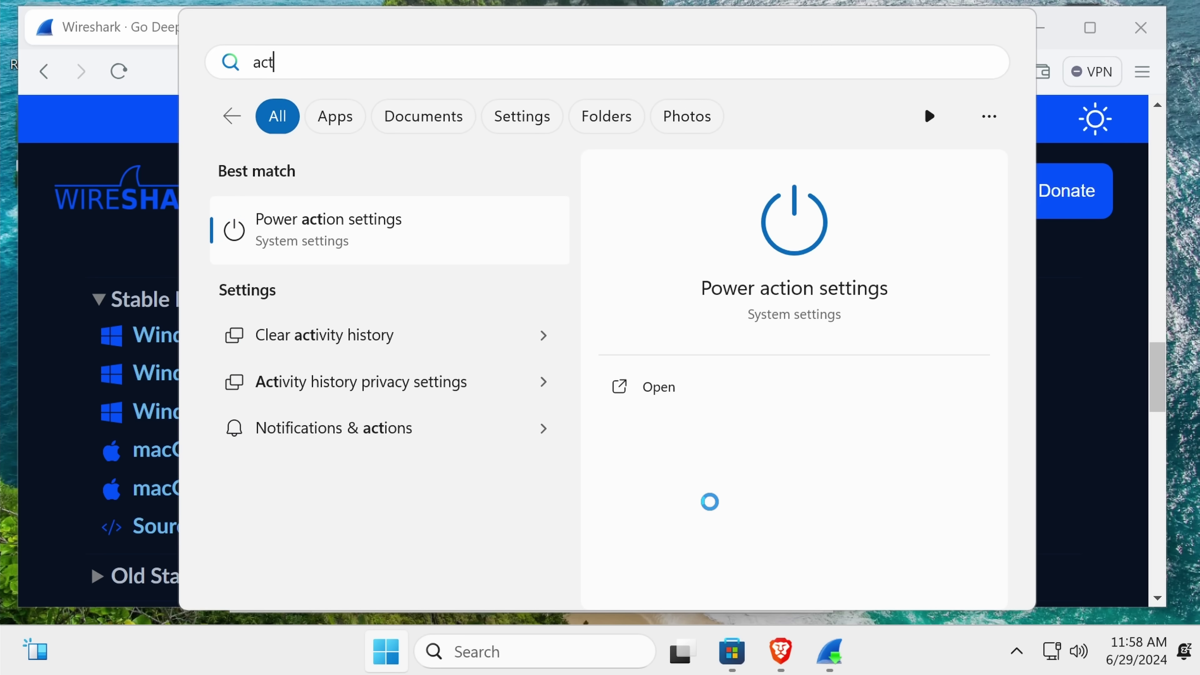
- Open System settings through a search for activation, look through its entries, and view the device specifications on the About page
text(tivation)
key(Return)
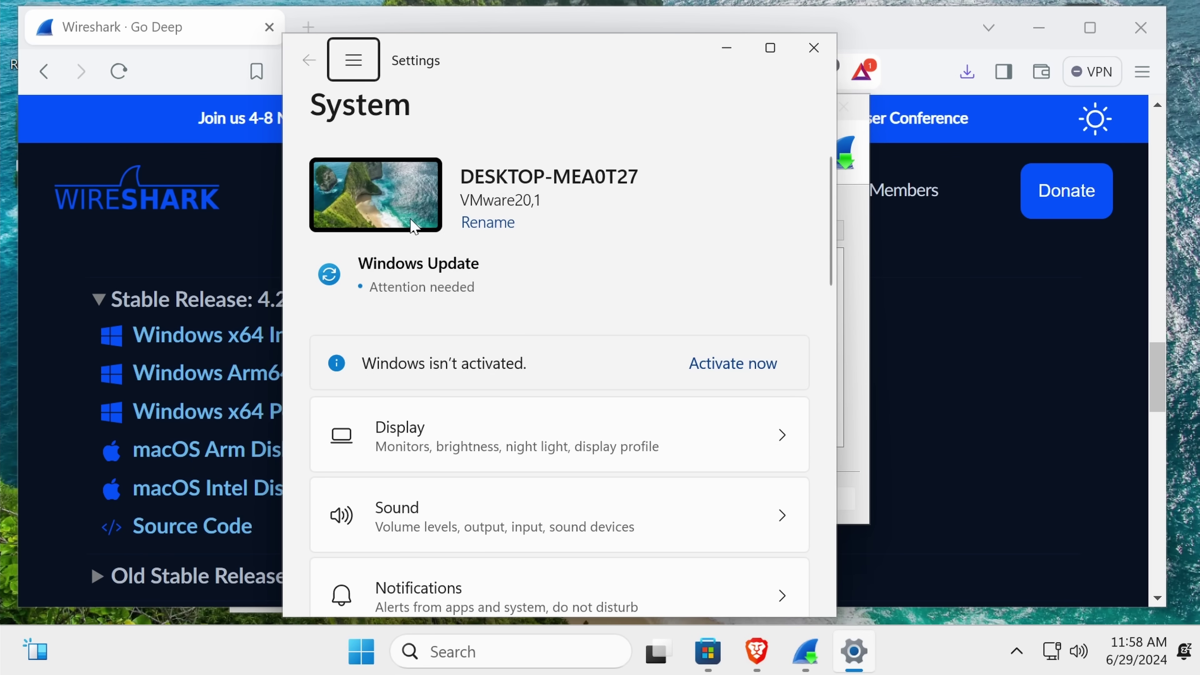
scroll(442, 236, down, 8)
scroll(442, 236, up, 5)
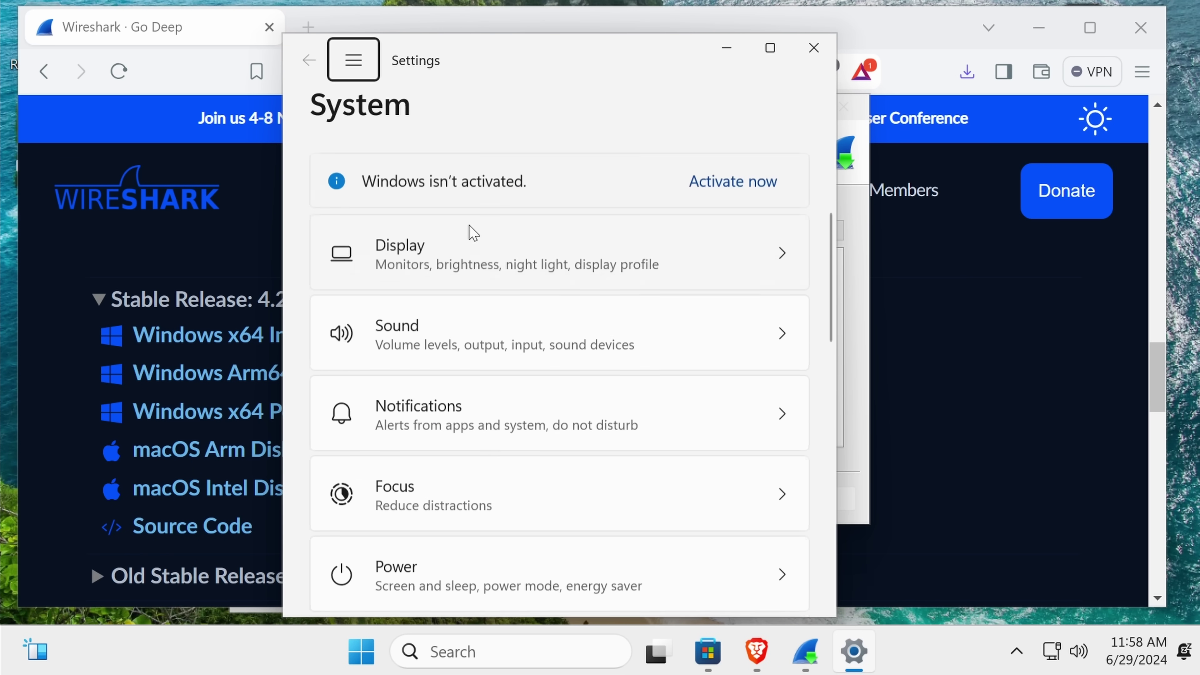
scroll(472, 232, up, 2)
scroll(496, 352, down, 7)
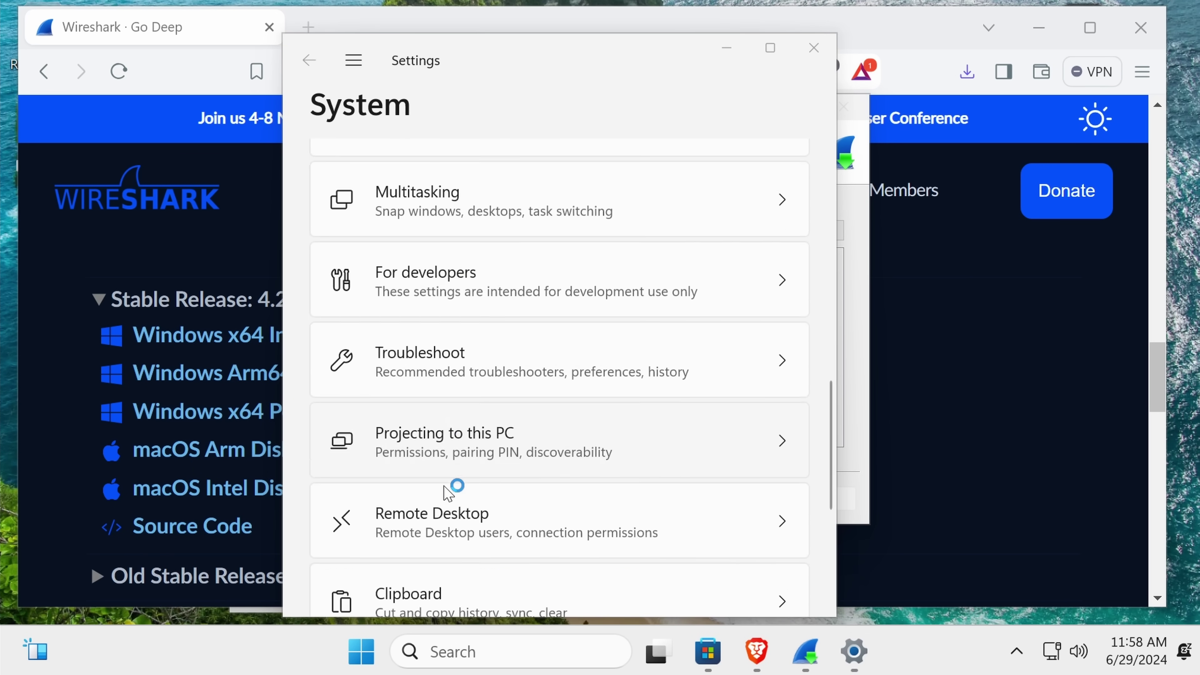
scroll(446, 491, down, 5)
click(456, 551)
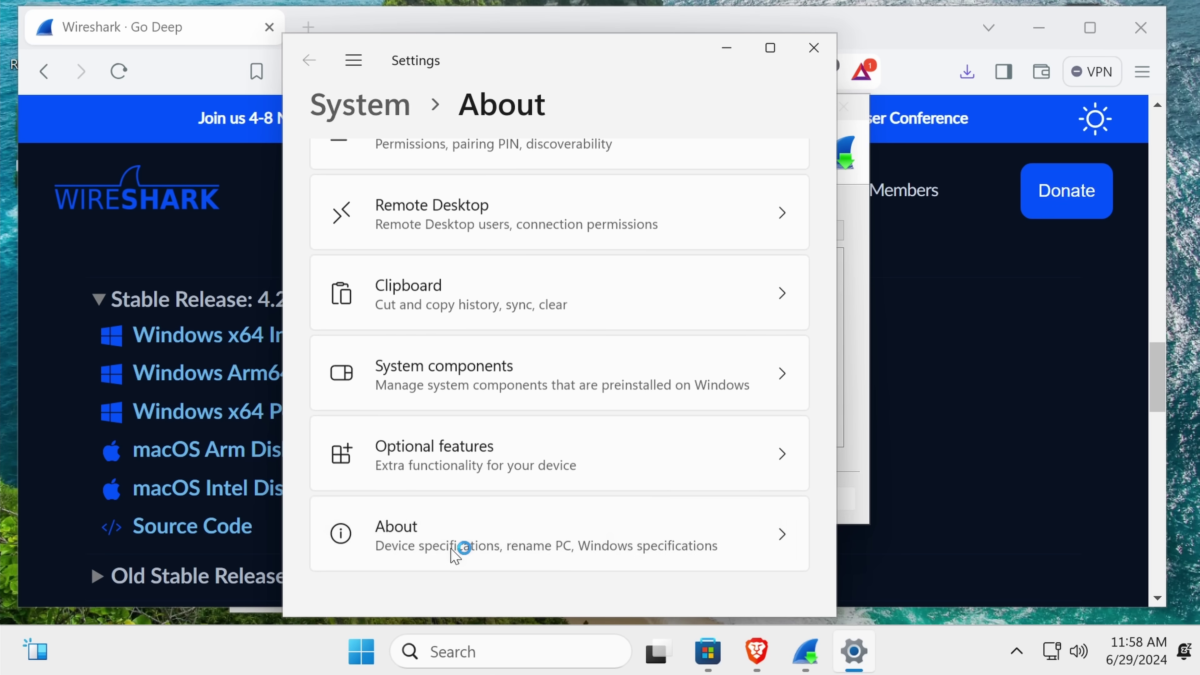
scroll(452, 406, down, 3)
- Close Settings, reopen its System page through a search for acti, and examine the Windows activation status
key(super)
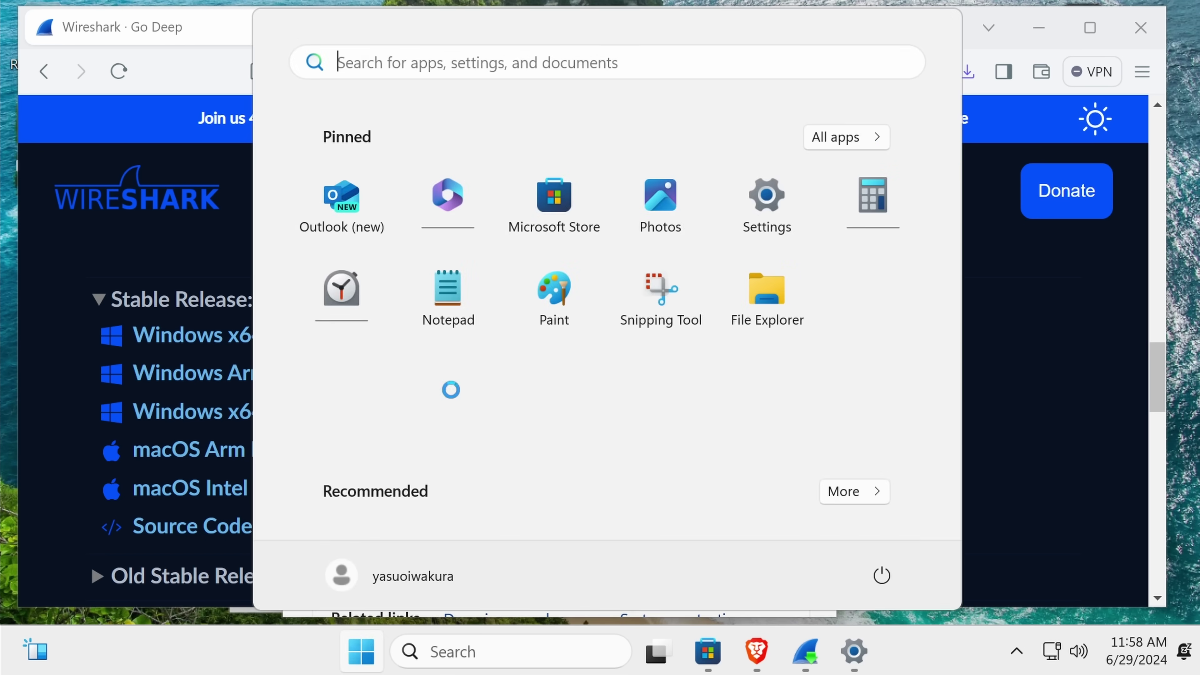
text(activa)
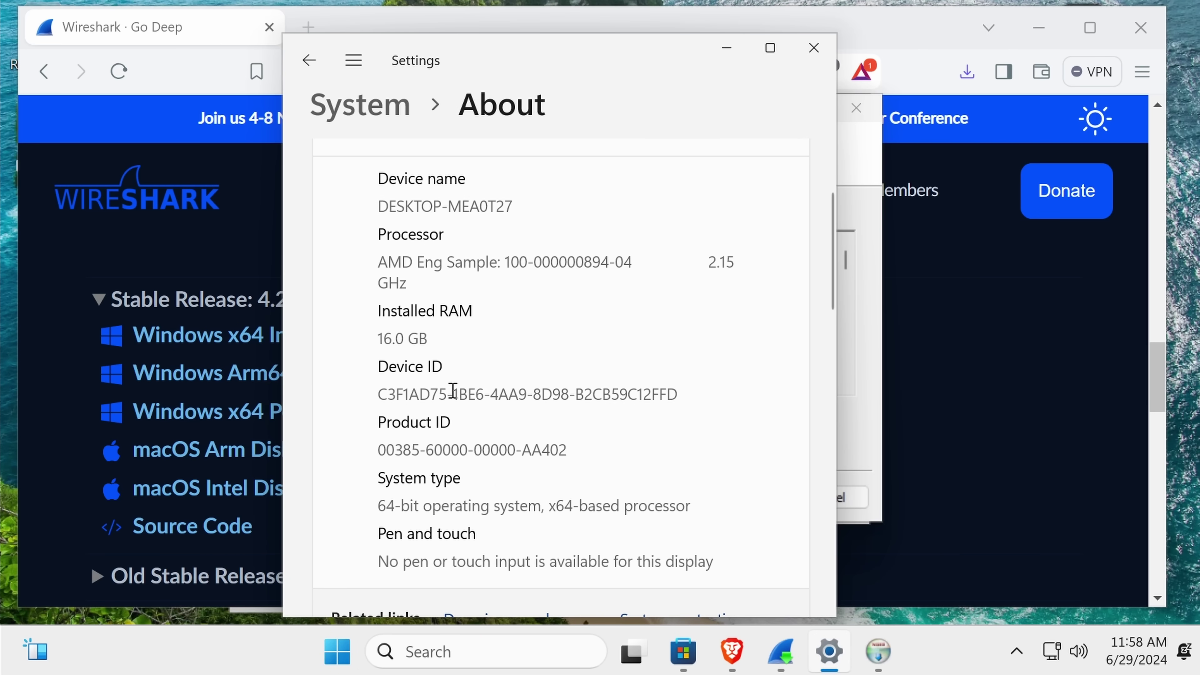
click(813, 47)
key(super)
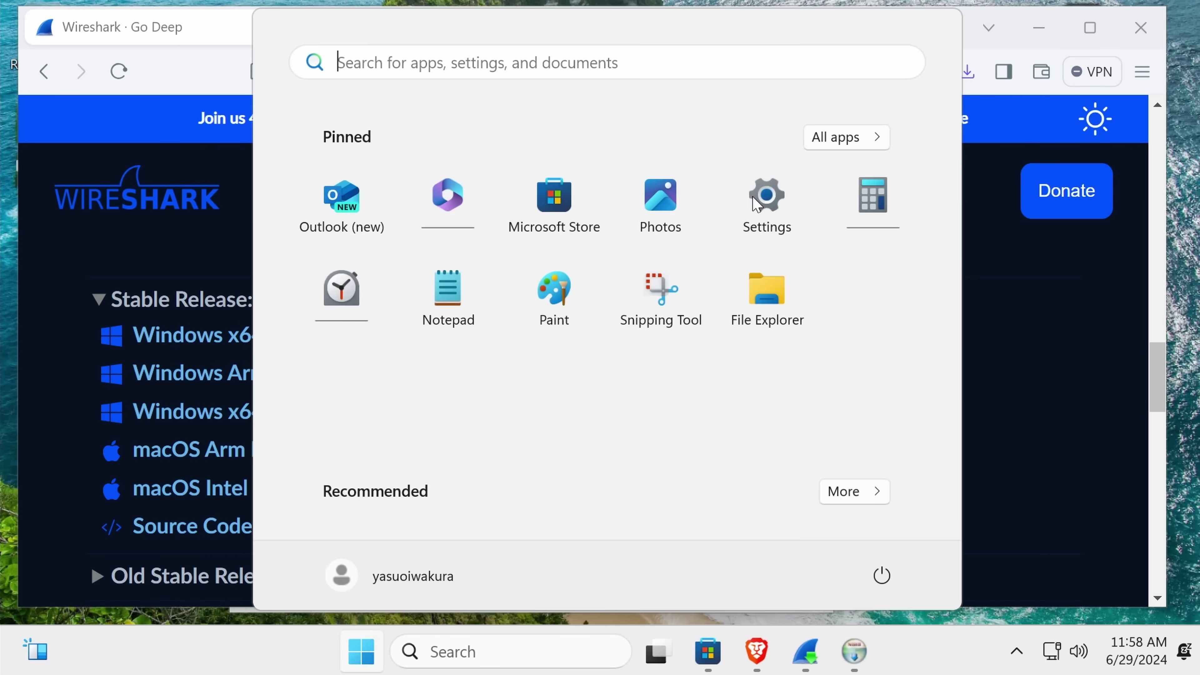
text(acti)
key(Return)
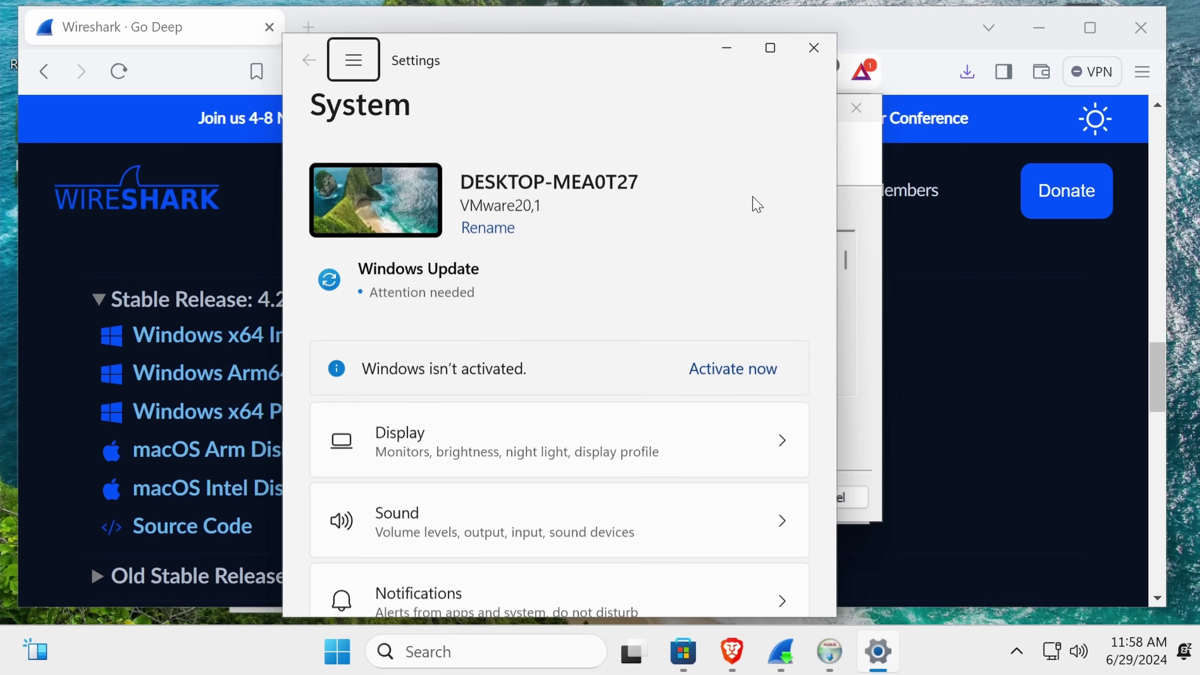
scroll(570, 269, down, 5)
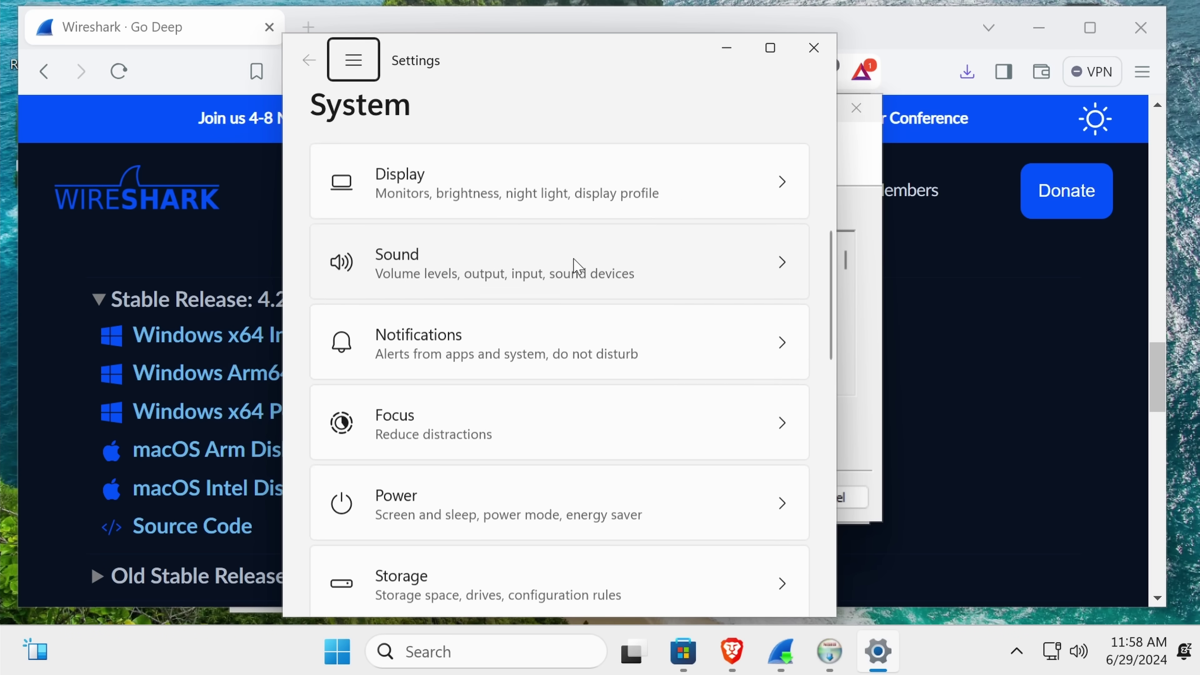
scroll(573, 265, up, 2)
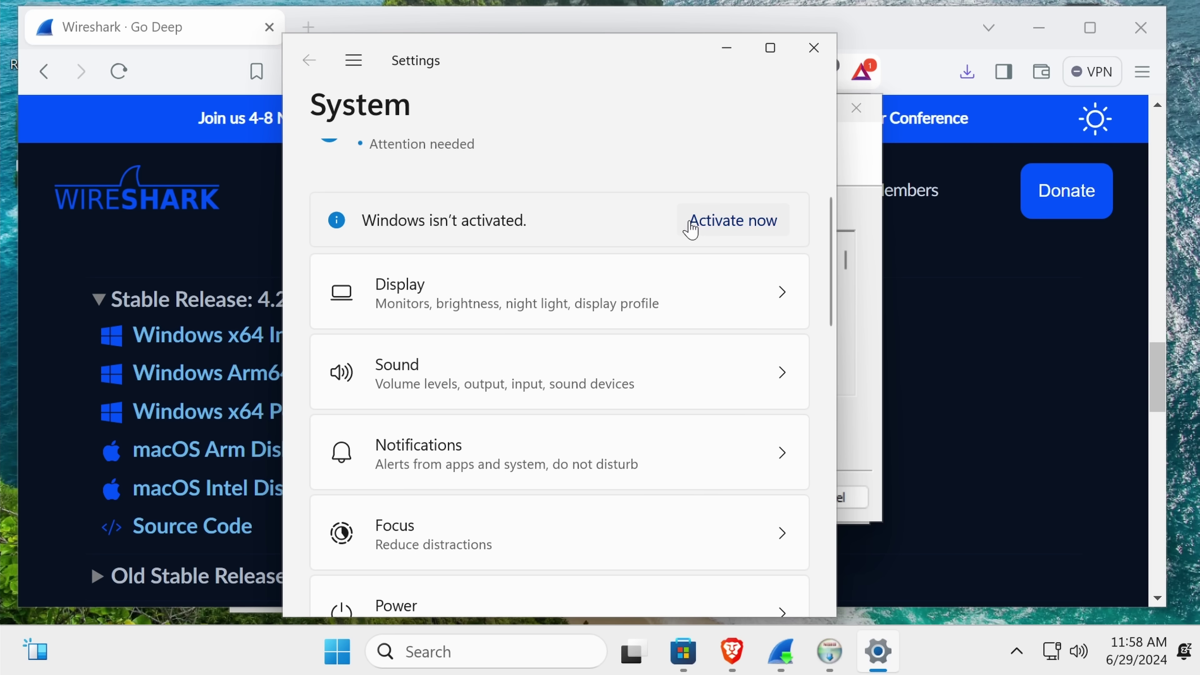
- Move the Settings window aside to uncover the setup dialog and continue the installation
drag(621, 69, 370, 37)
click(655, 40)
click(718, 500)
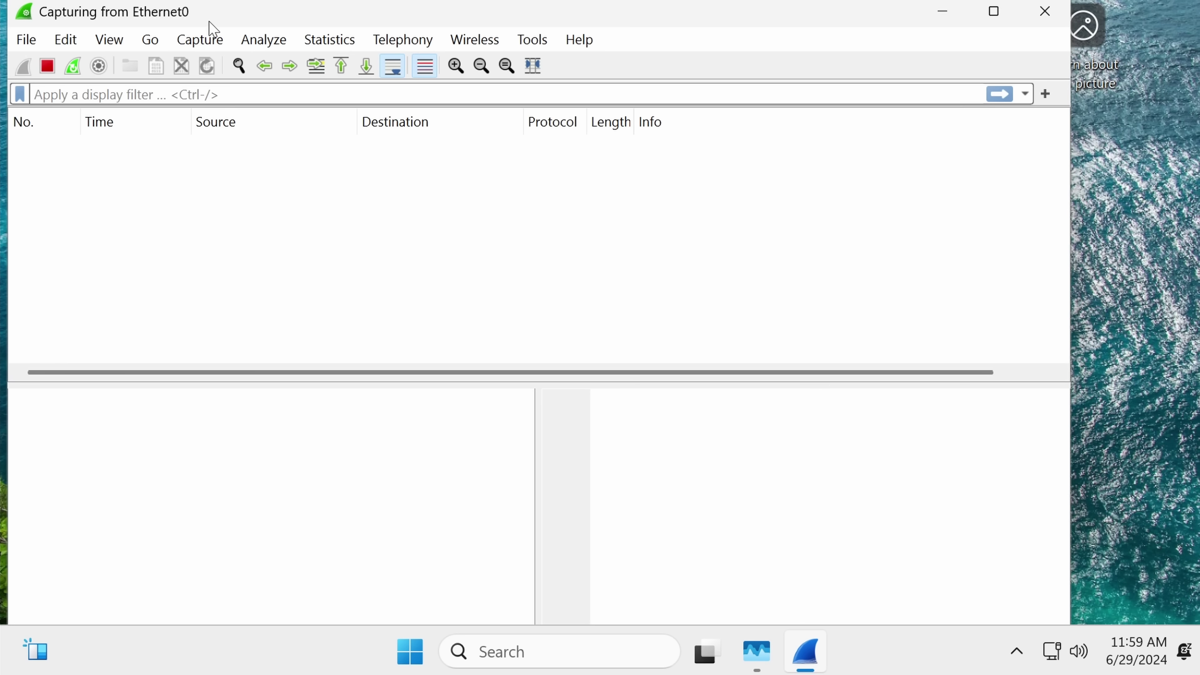
- Move the Wireshark window to uncover Task Manager and select the second captured MDNS packet to inspect its details
drag(213, 29, 304, 118)
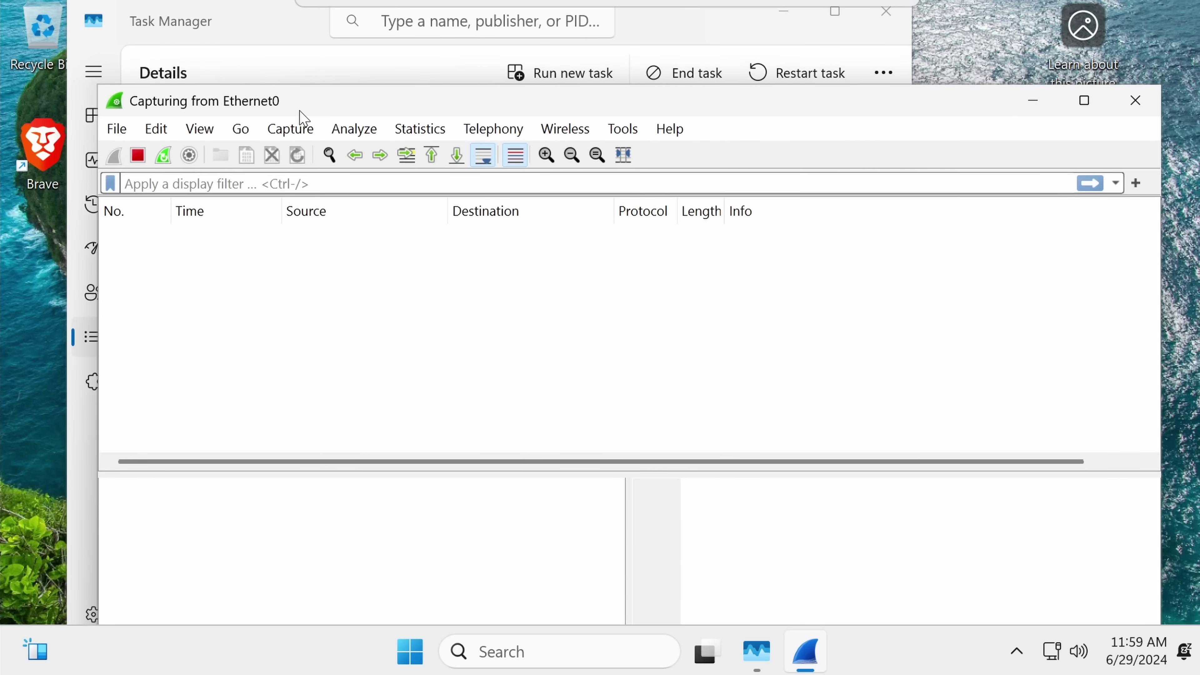
click(483, 252)
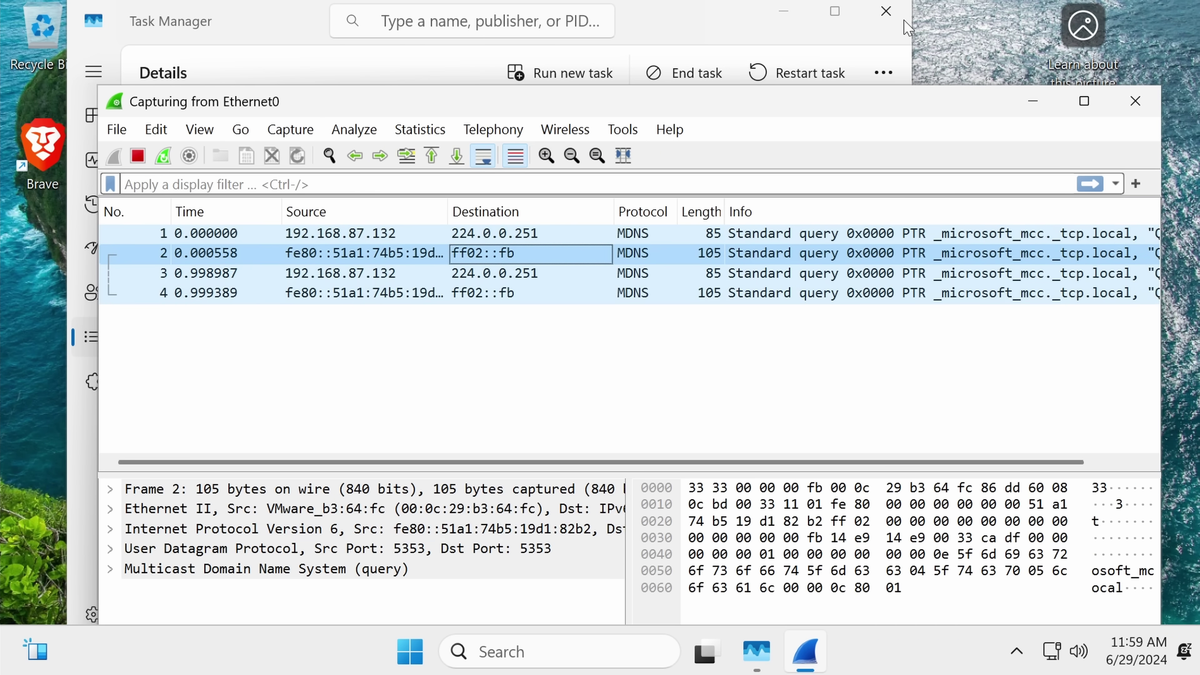
- Close Task Manager behind the Wireshark window
click(887, 12)
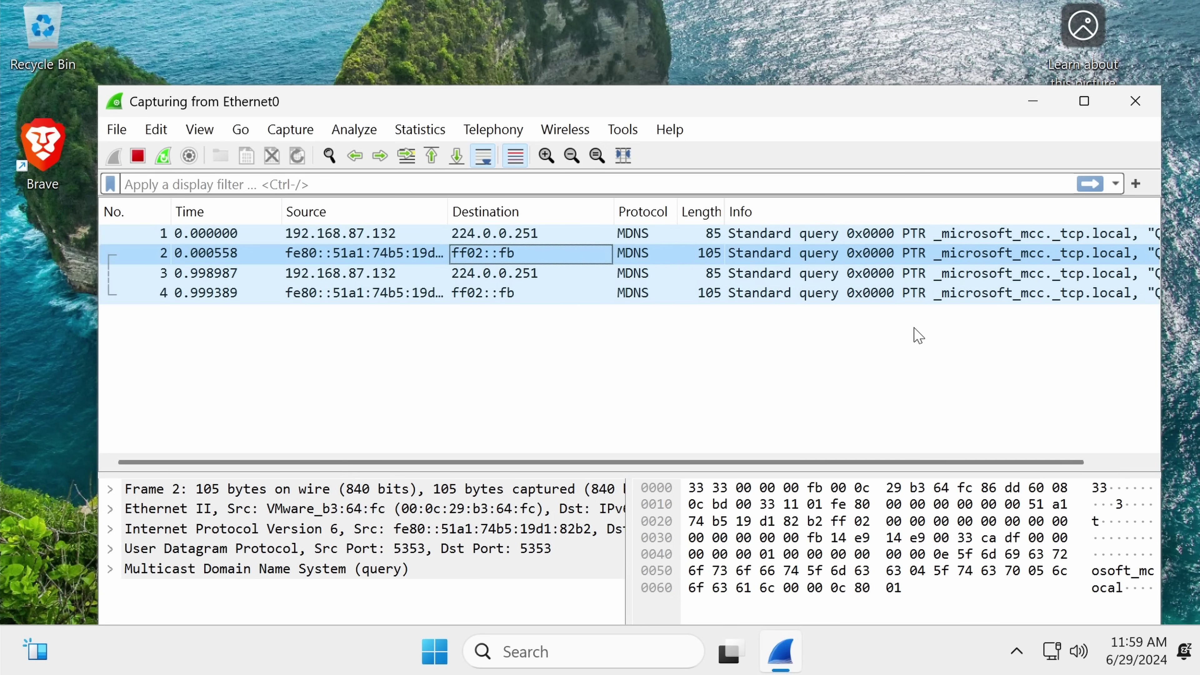
key(super)
text(s)
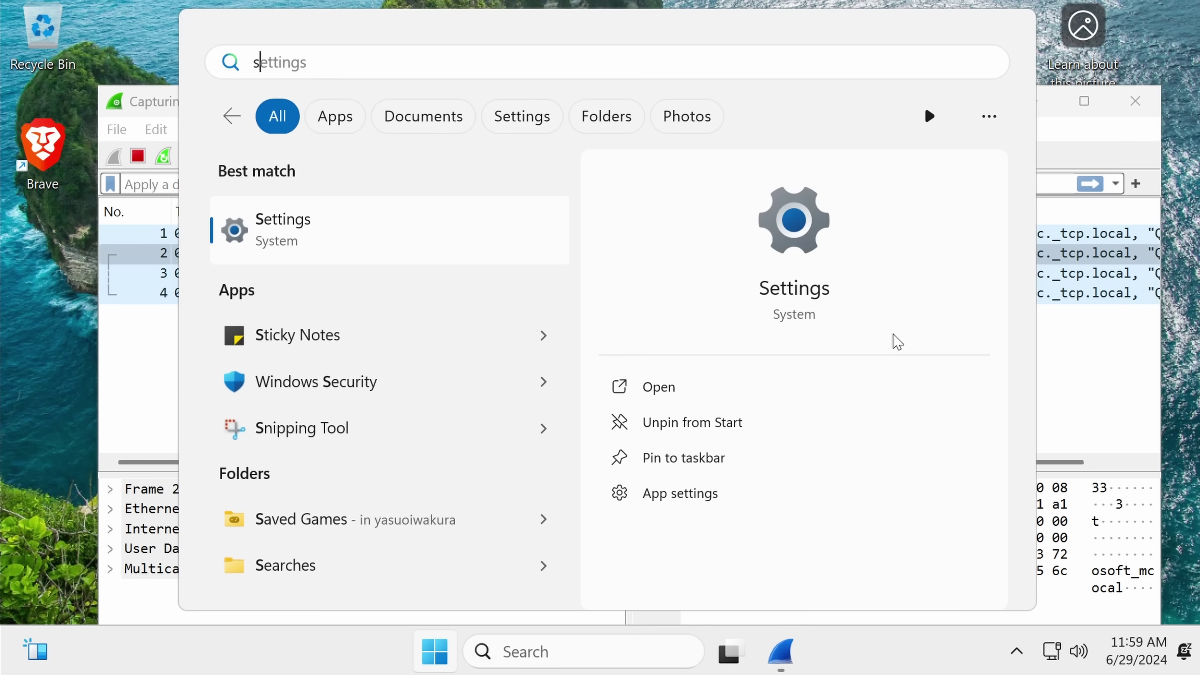
key(BackSpace)
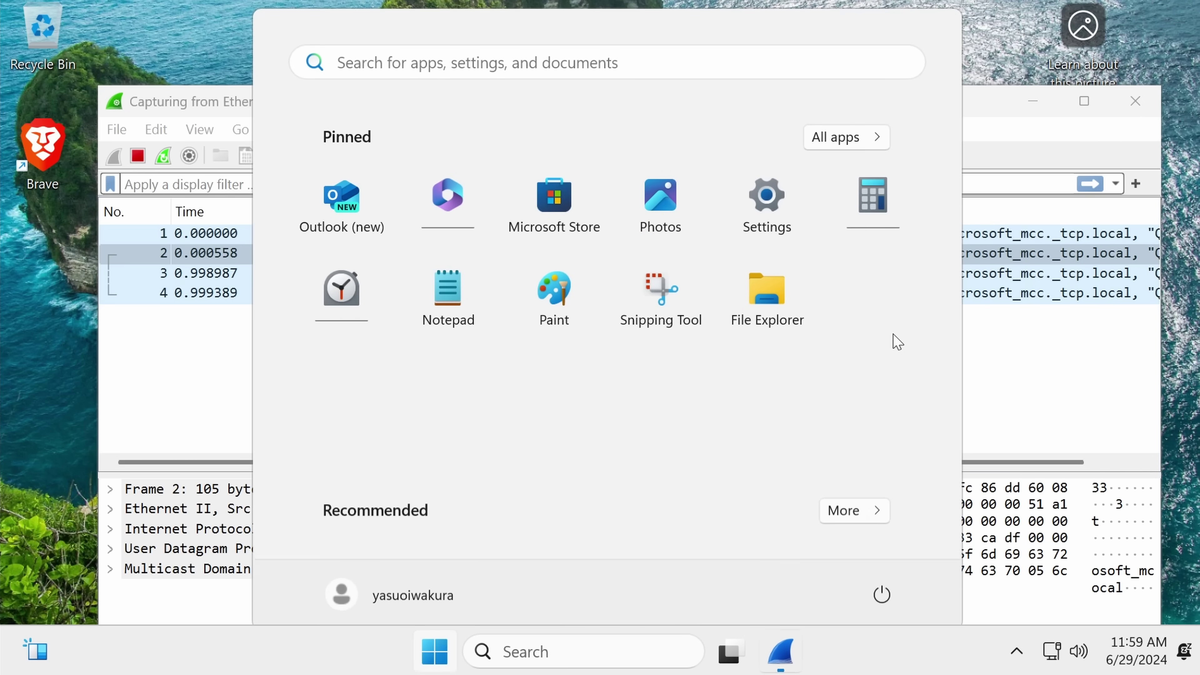
key(Escape)
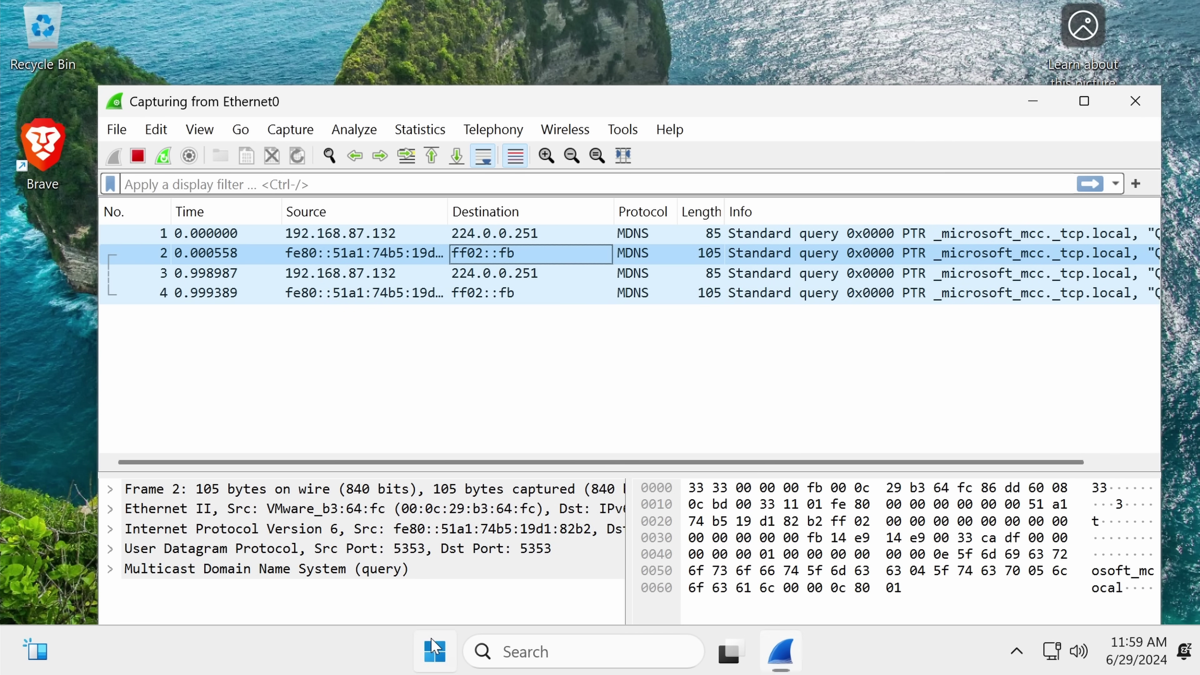
- Open Settings and return to Wireshark to examine the newly captured DNS, TCP and TLS traffic, selecting packet 28
click(434, 650)
click(787, 195)
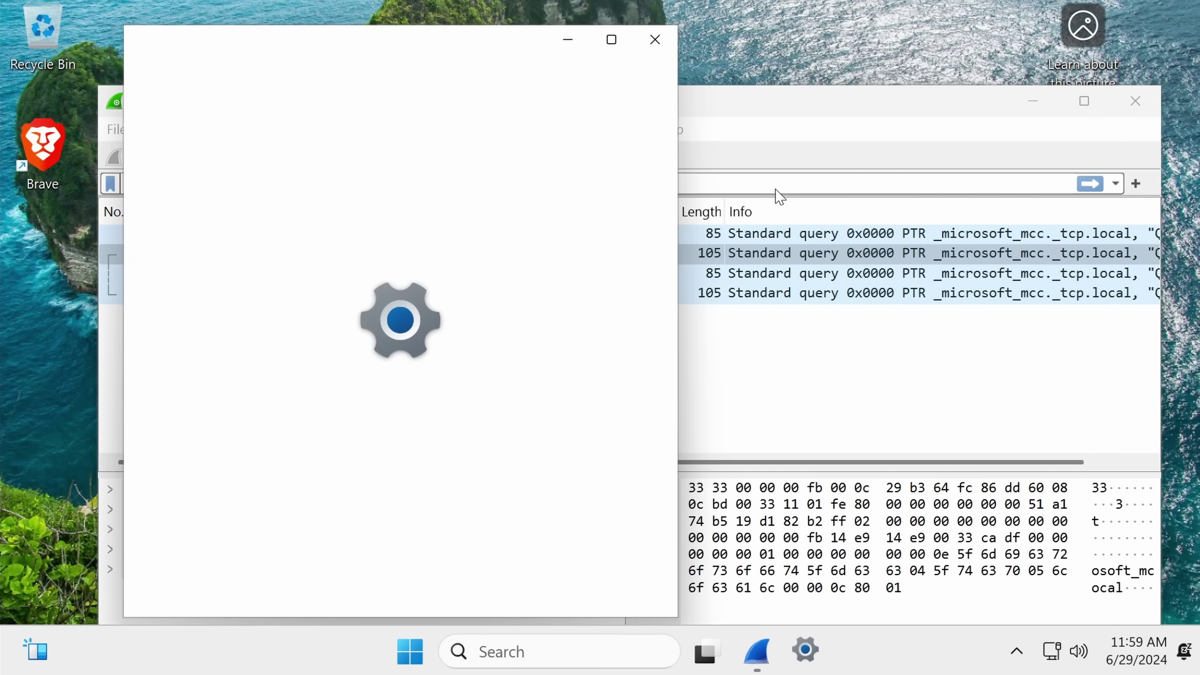
click(725, 339)
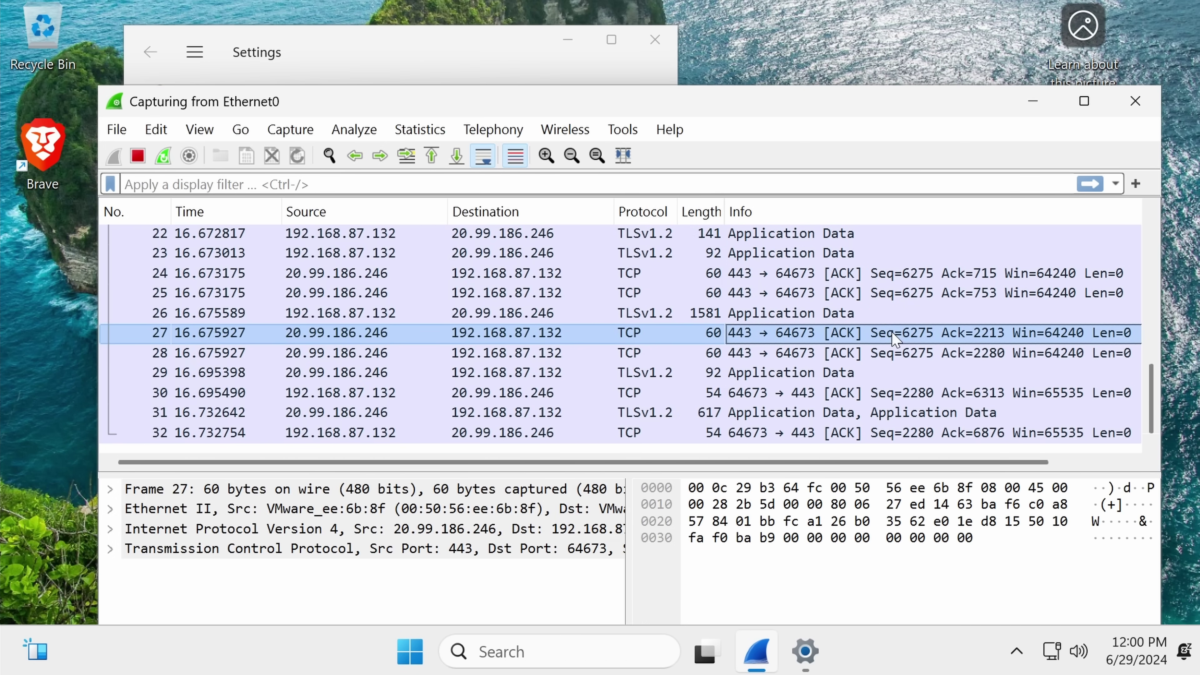
scroll(662, 350, up, 7)
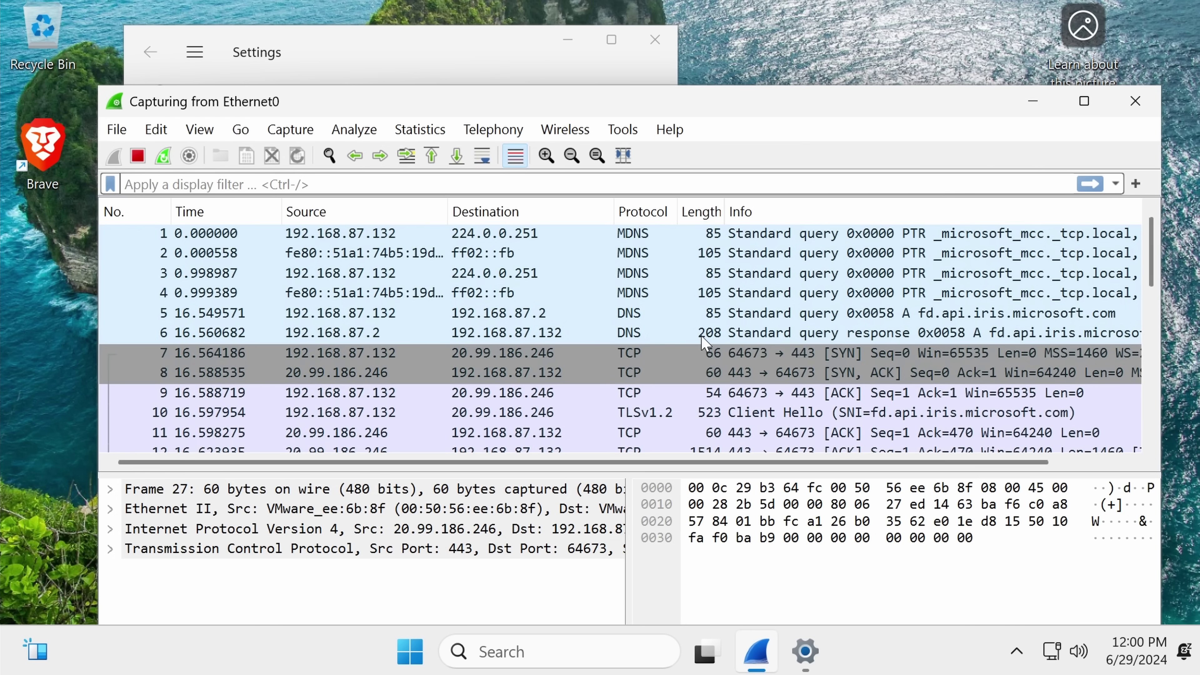
scroll(567, 359, down, 7)
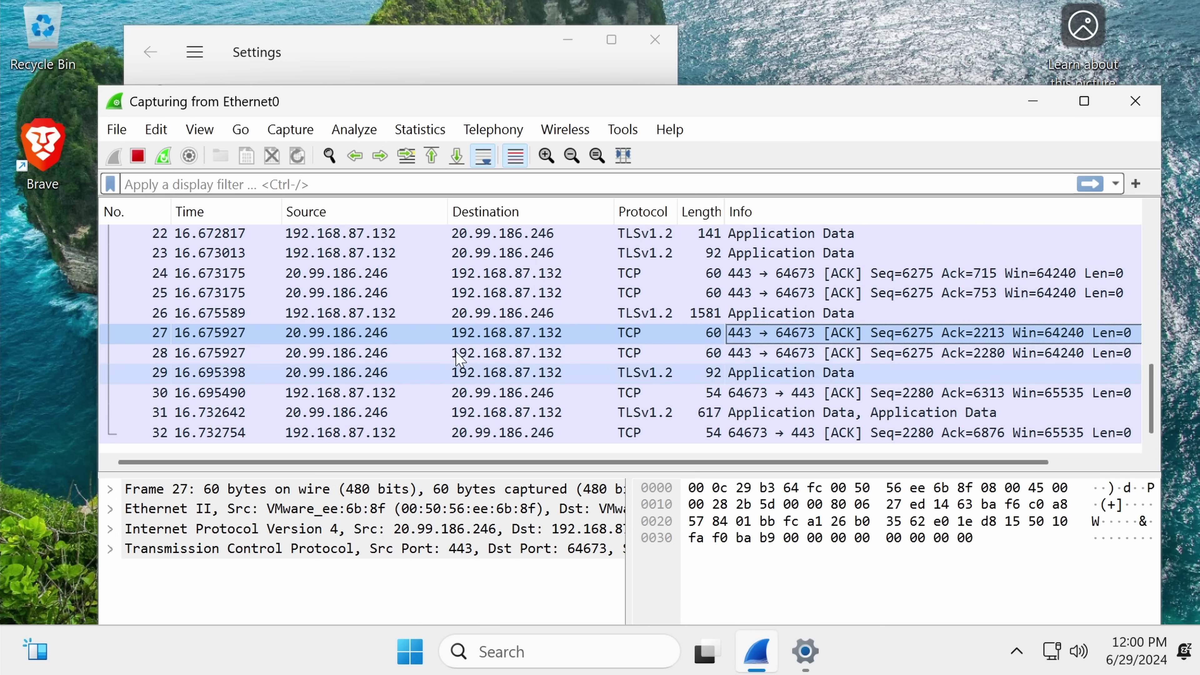
key(Up)
key(Down)
key(Down)
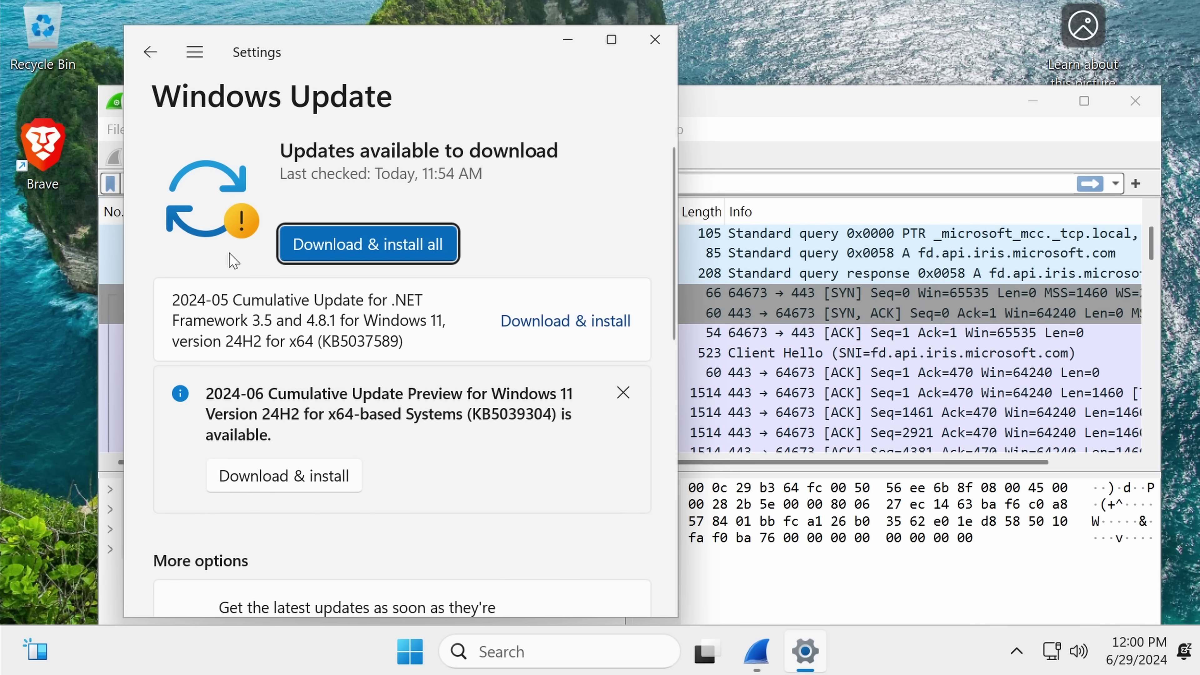
- Look through the Windows Update options, open the Windows Insider Program page, and shift the Settings window slightly aside
scroll(232, 303, down, 10)
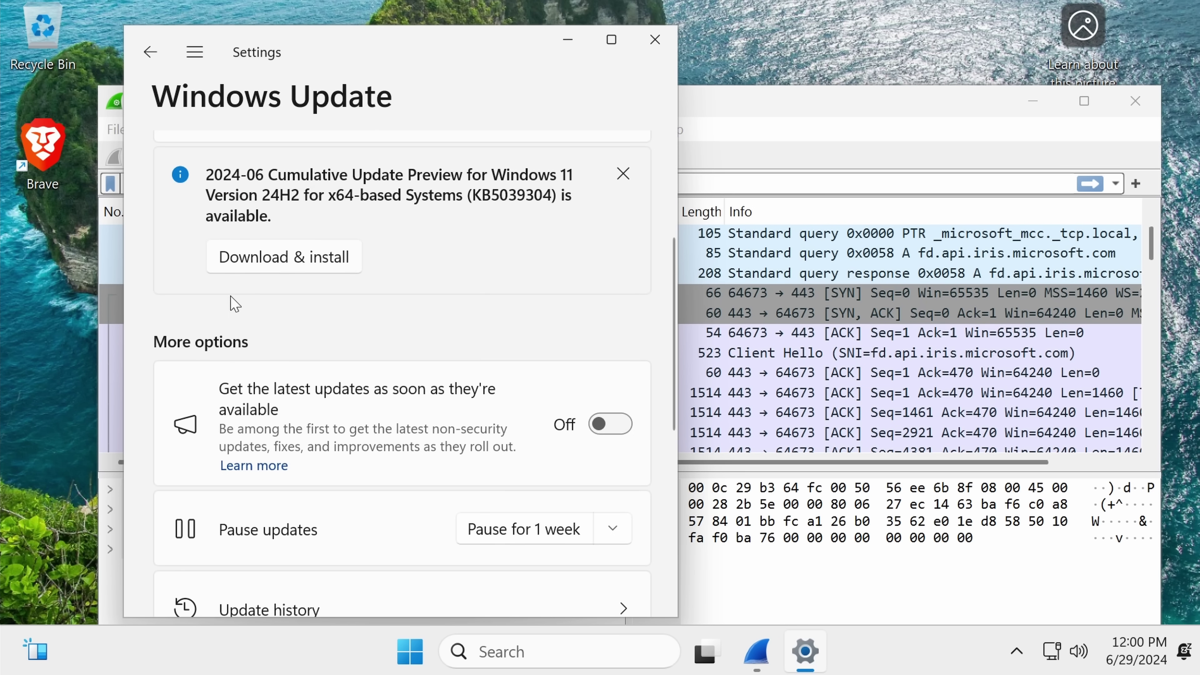
click(239, 368)
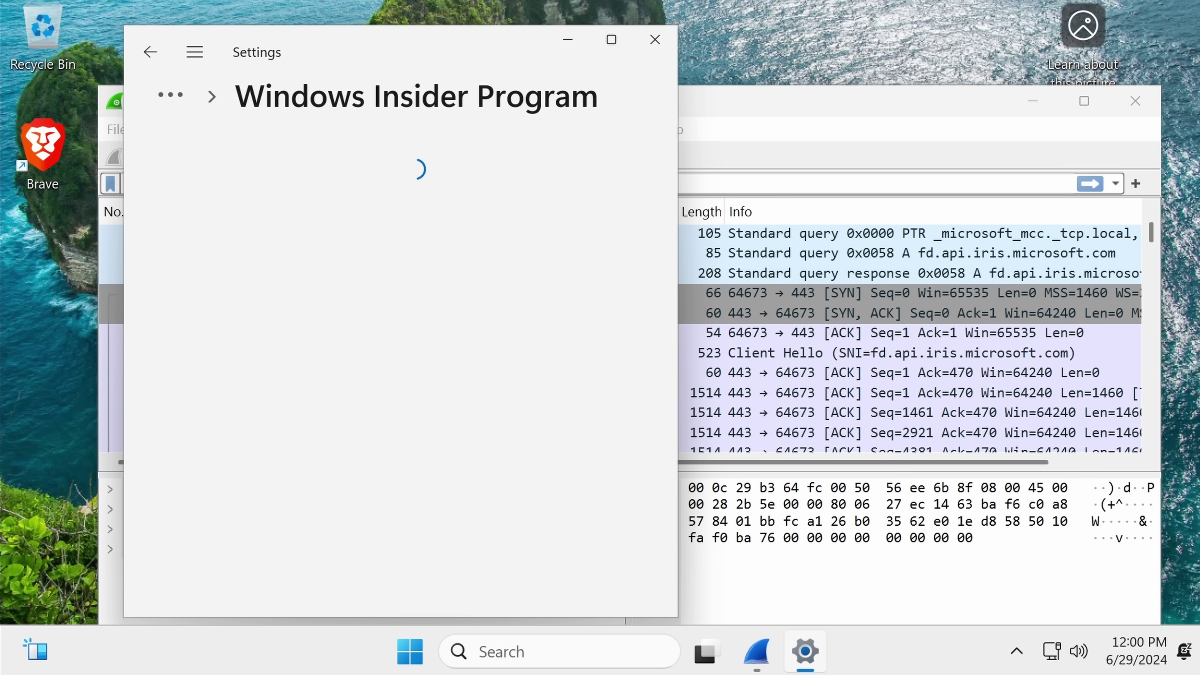
drag(467, 48, 519, 48)
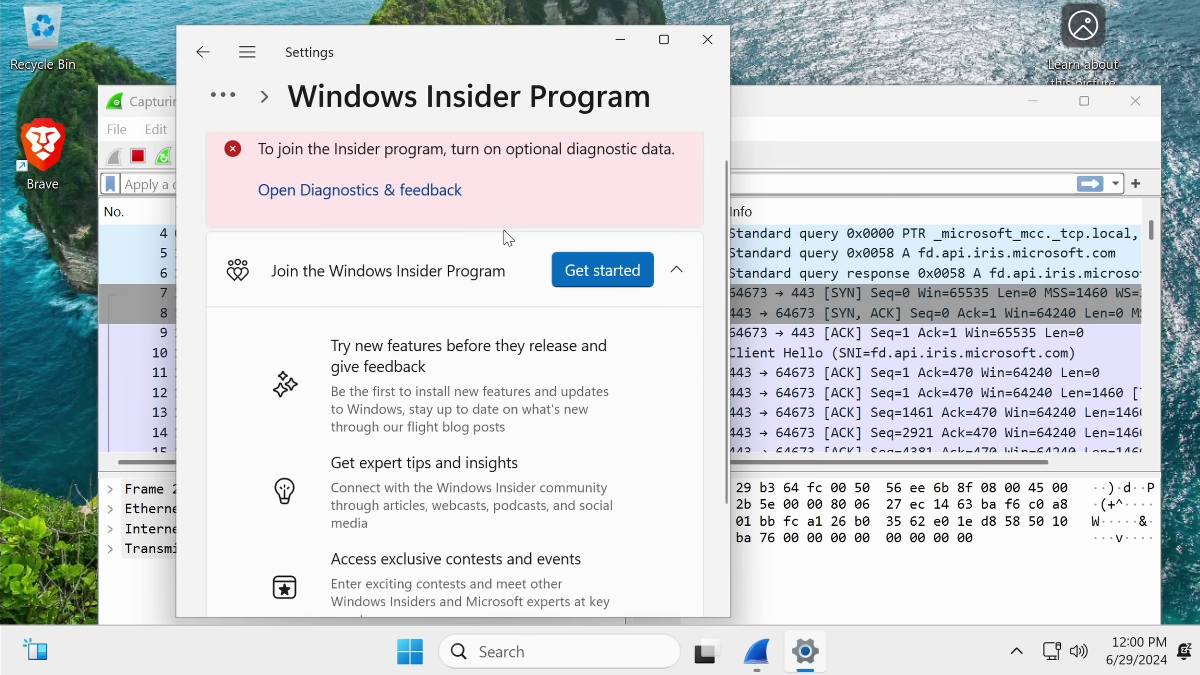
- Open Diagnostics & feedback from the Insider page, review its diagnostic data options, and close Settings
click(403, 211)
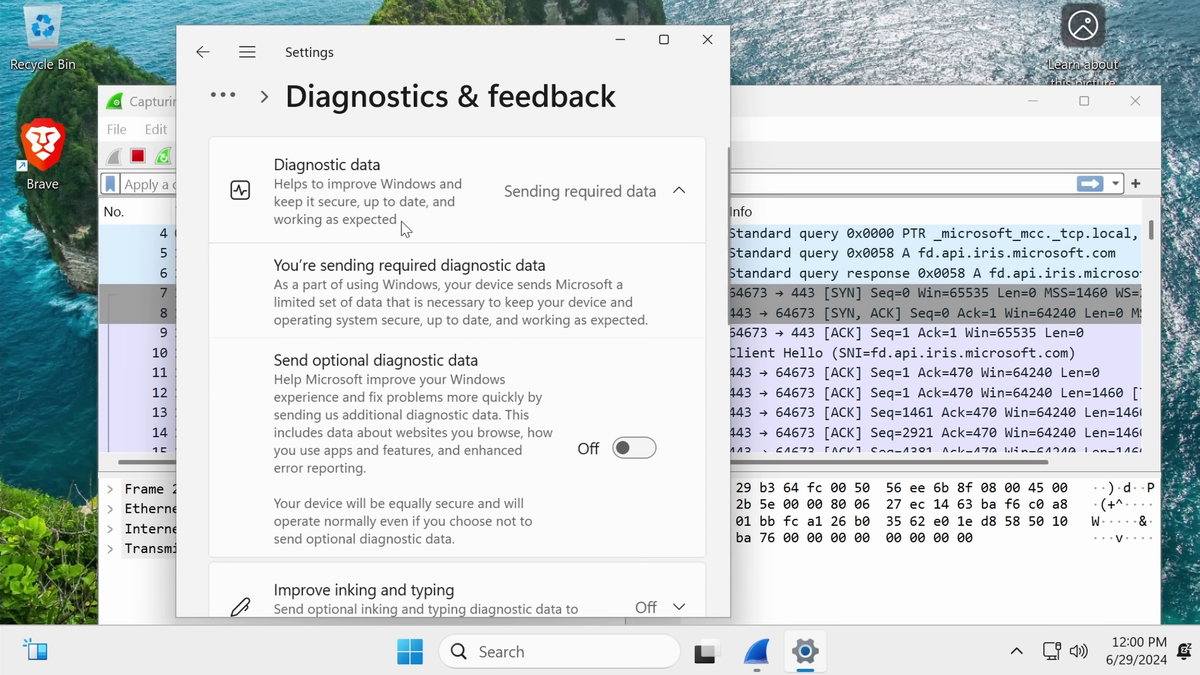
scroll(411, 227, down, 10)
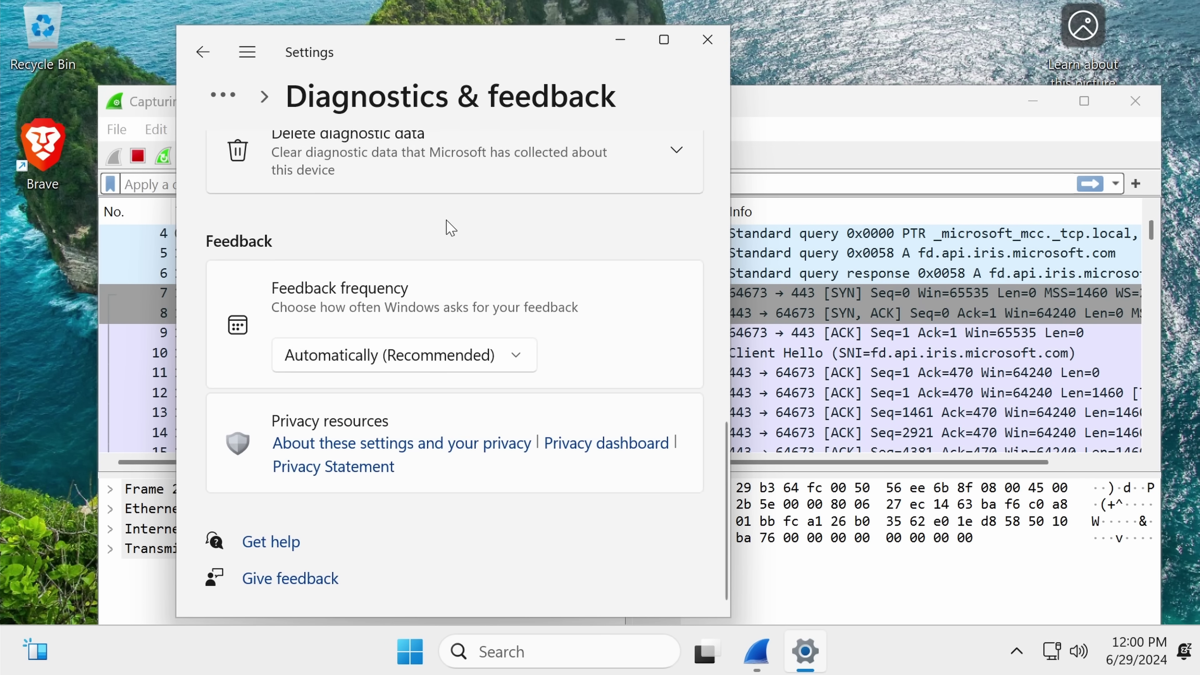
scroll(446, 220, up, 8)
scroll(514, 251, down, 2)
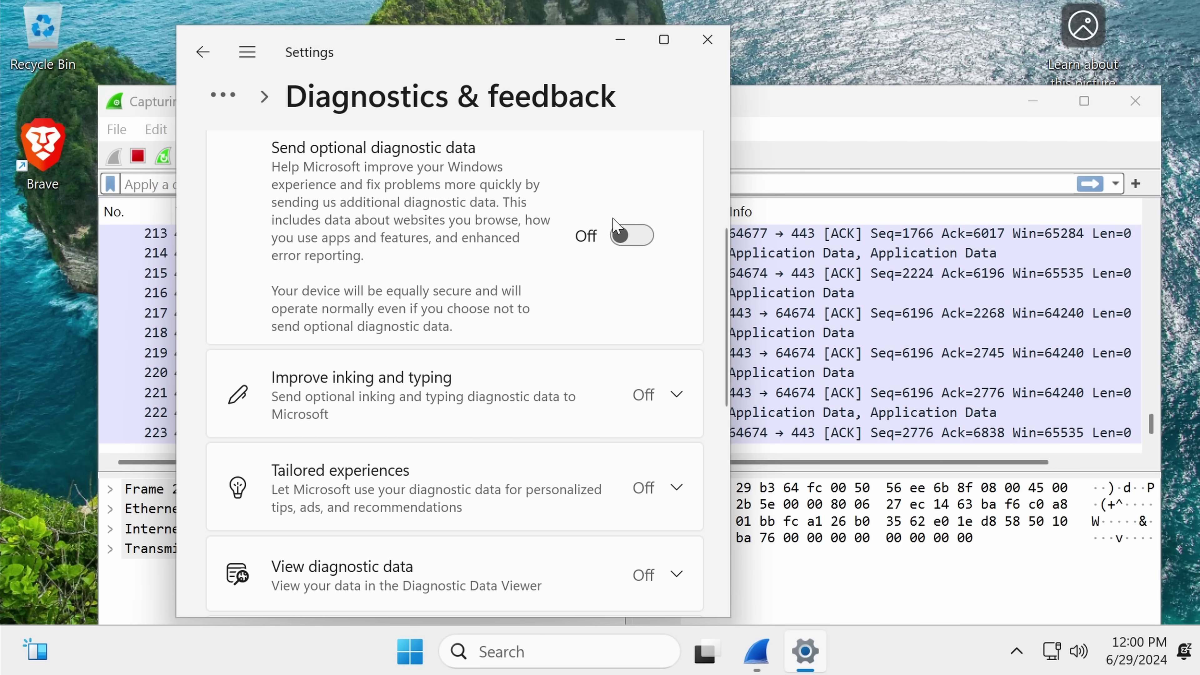
scroll(616, 228, down, 5)
click(708, 40)
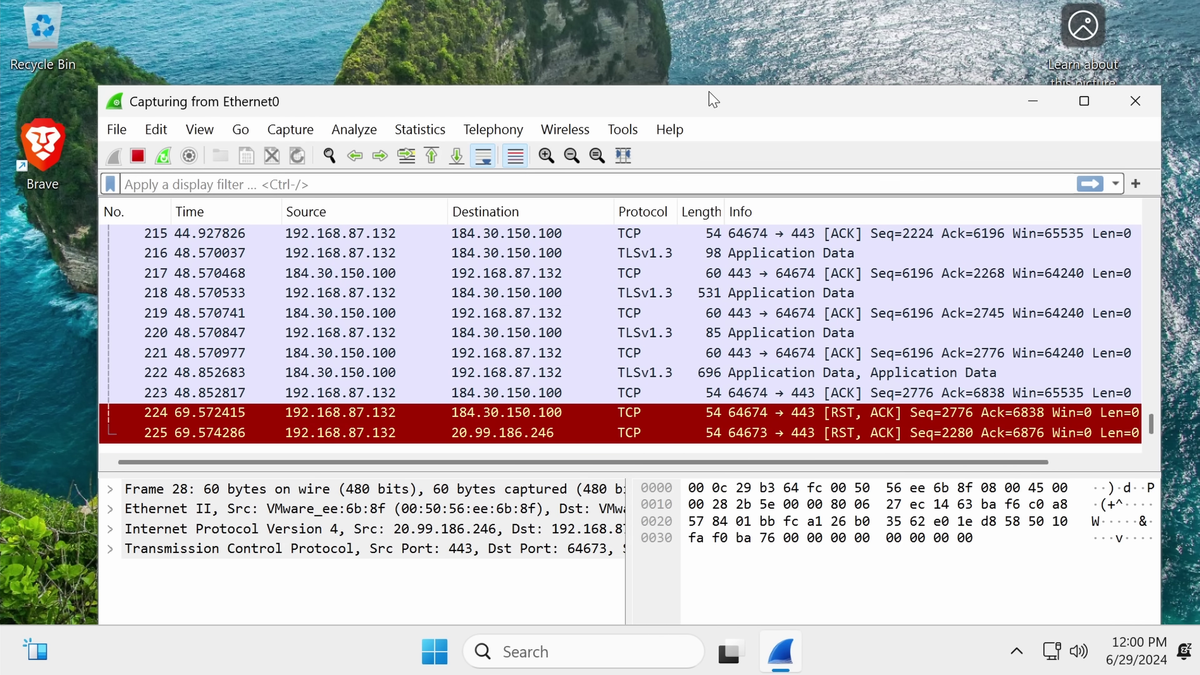
- Move the Wireshark window aside, find Print Spooler in the Services list to read its description, and close Services
drag(714, 99, 640, 29)
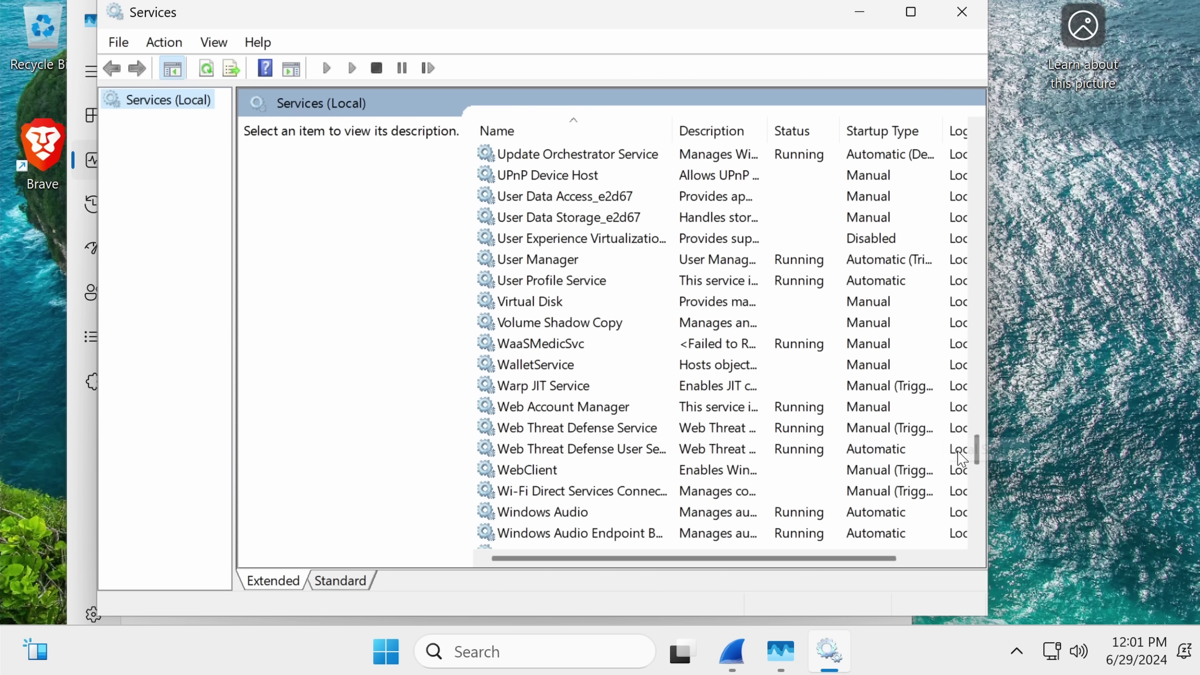
scroll(960, 457, down, 4)
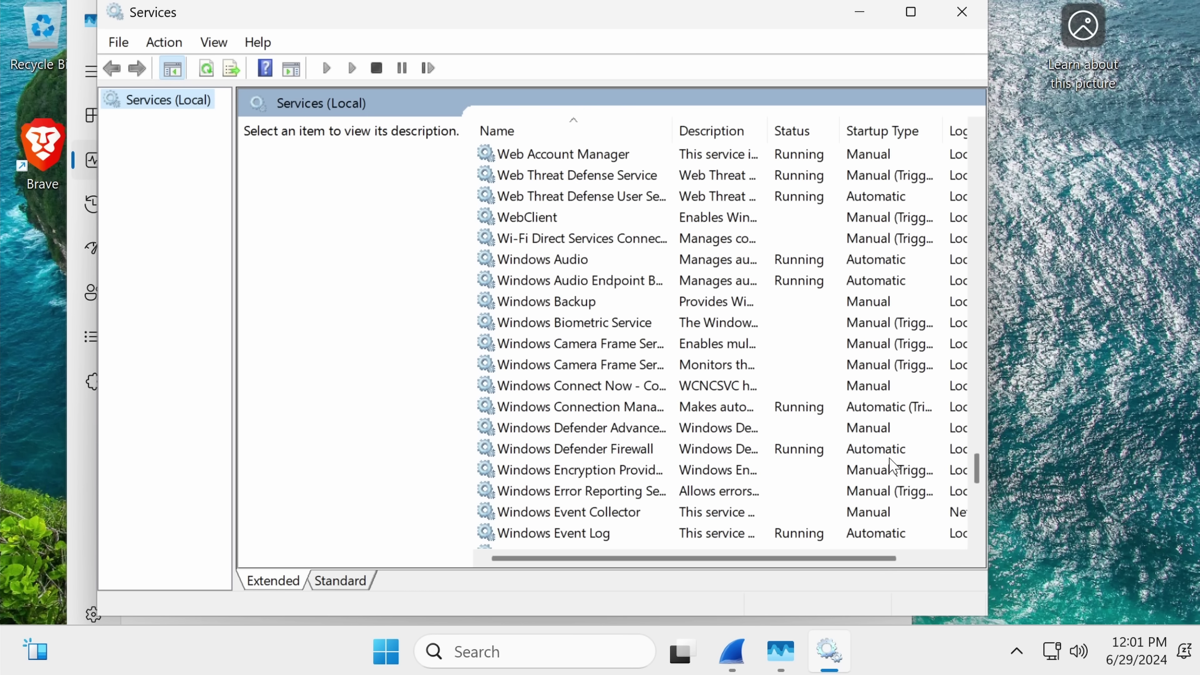
scroll(803, 463, up, 7)
click(745, 448)
key(p)
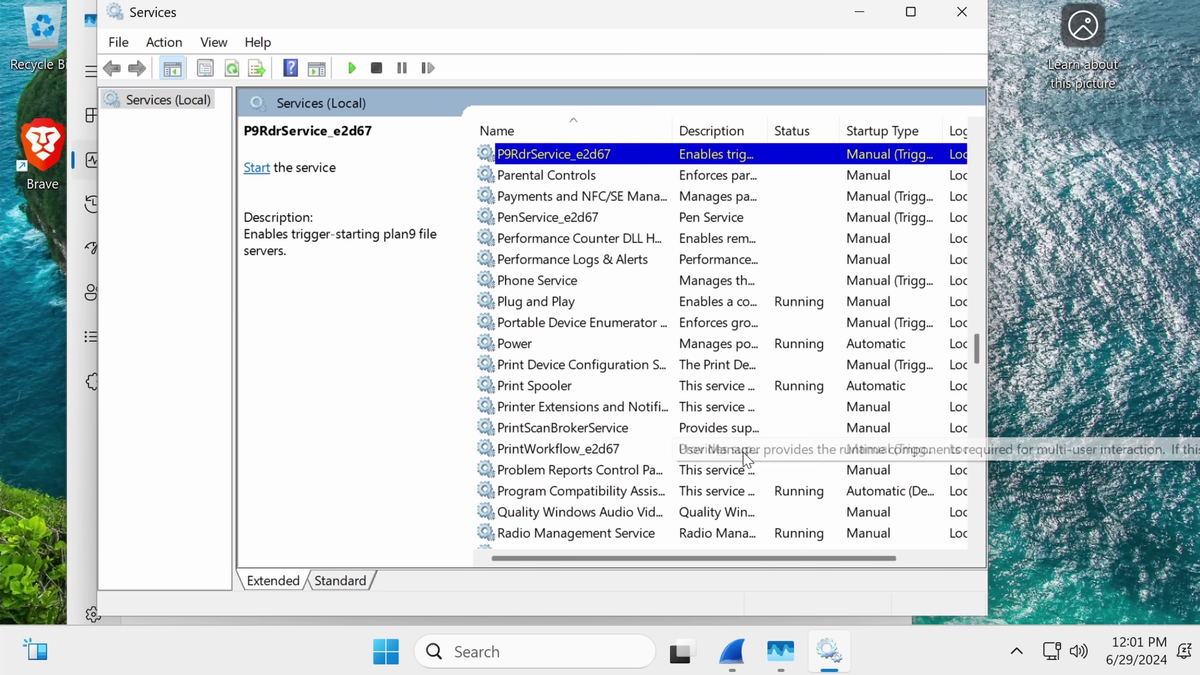
click(600, 387)
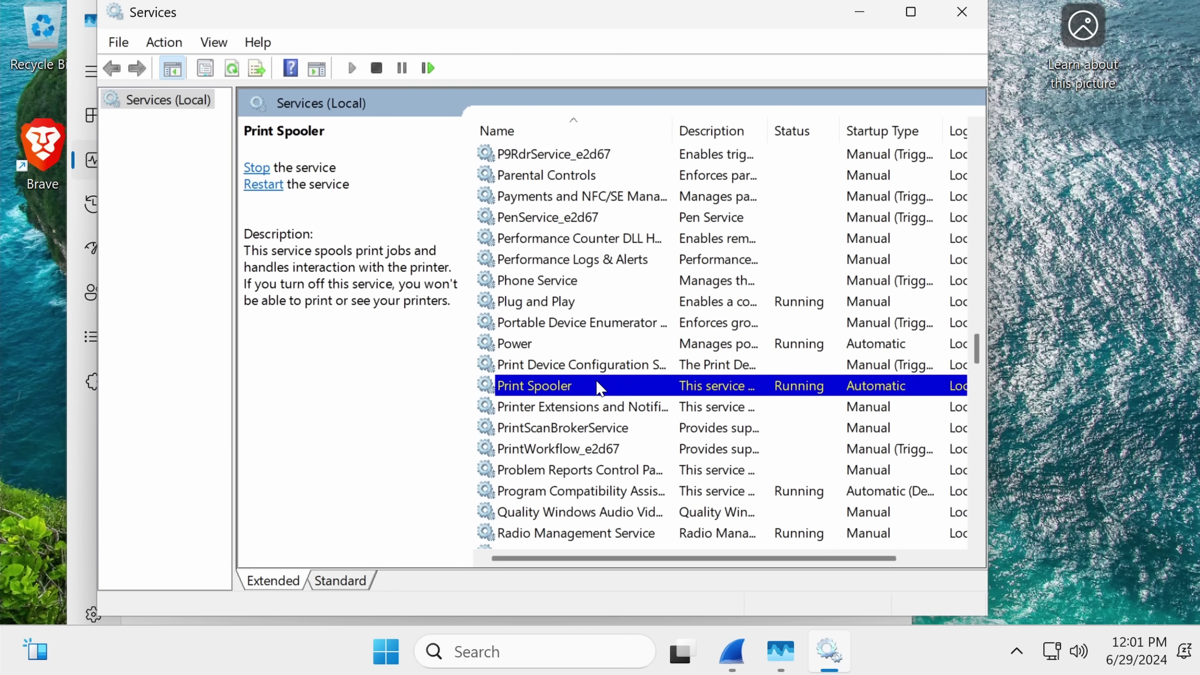
click(976, 21)
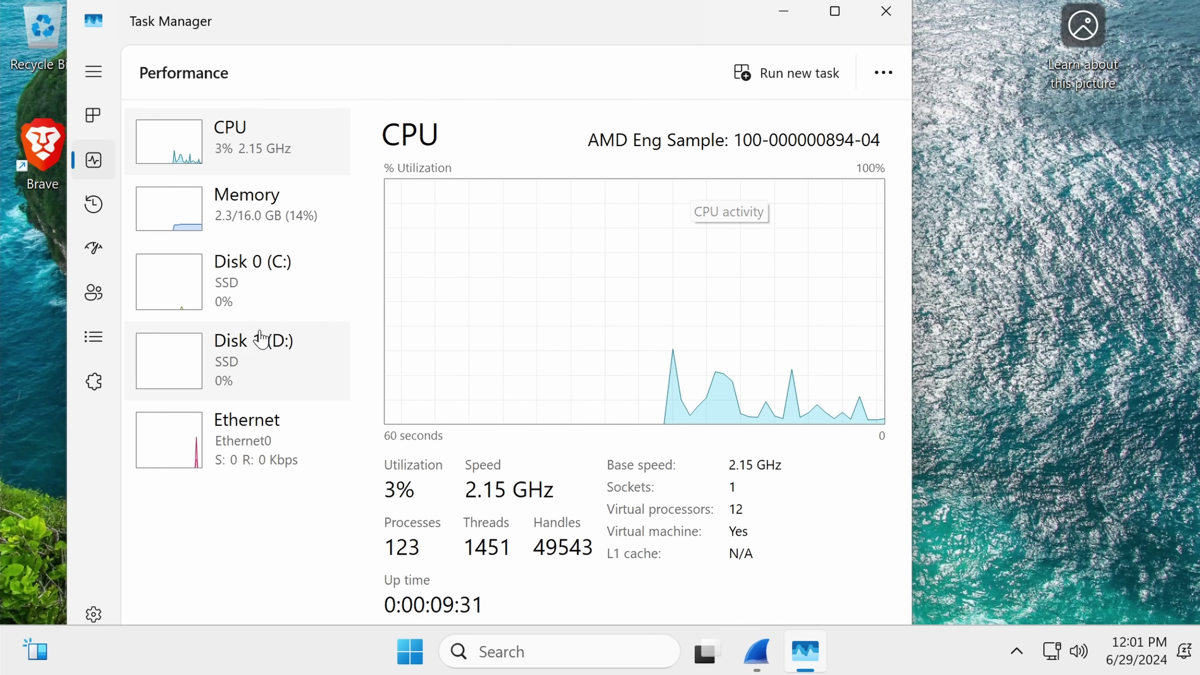
- View the Disk 1 (D:) performance details in Task Manager and search Start for the Family app
click(255, 340)
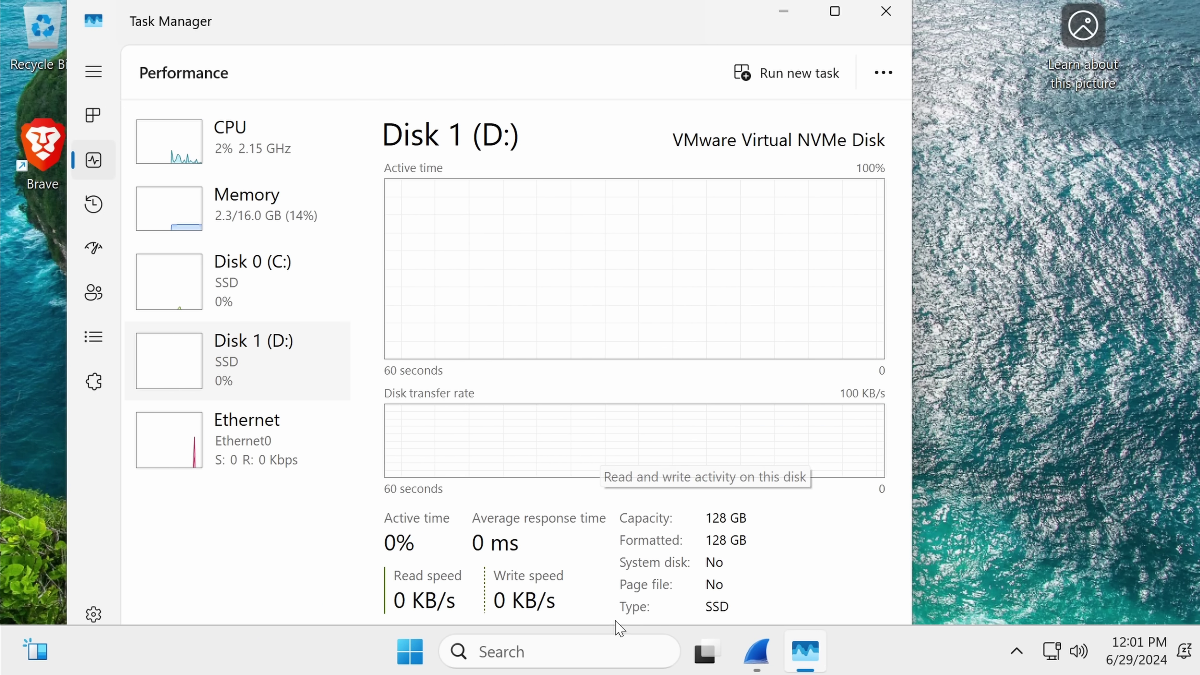
click(410, 651)
text(family)
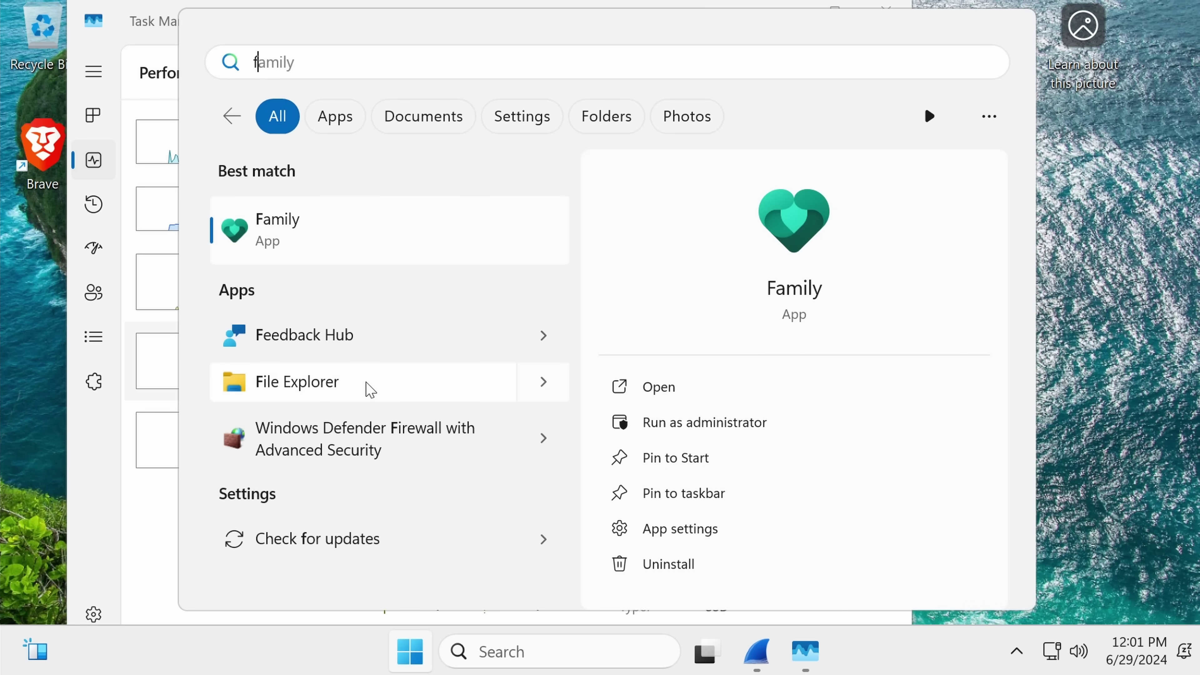
- Search Start for unin to reach the Installed apps page, and maximize the Settings window
key(ctrl+a)
text(unin)
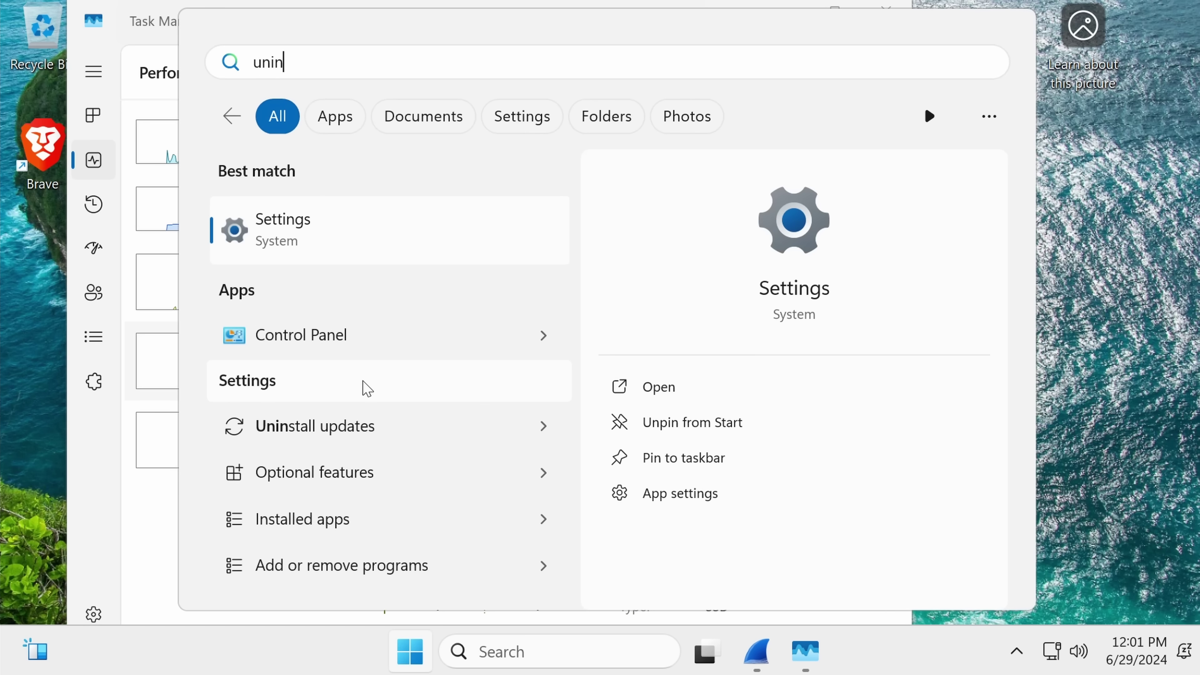
key(Return)
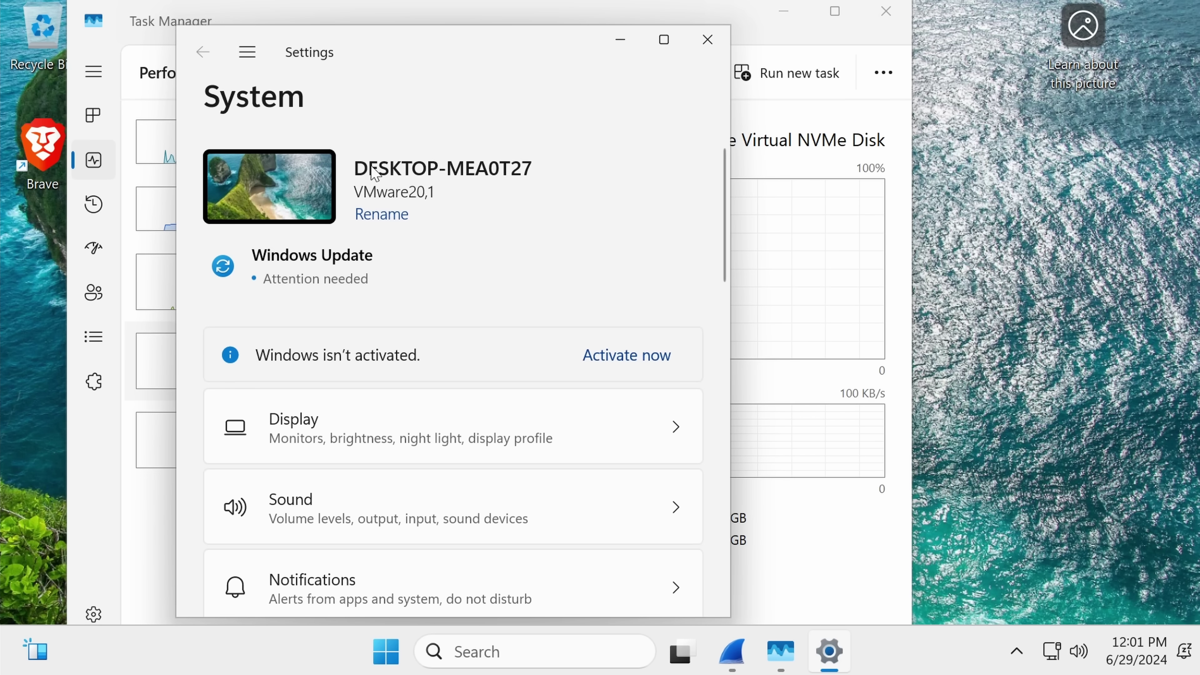
click(664, 39)
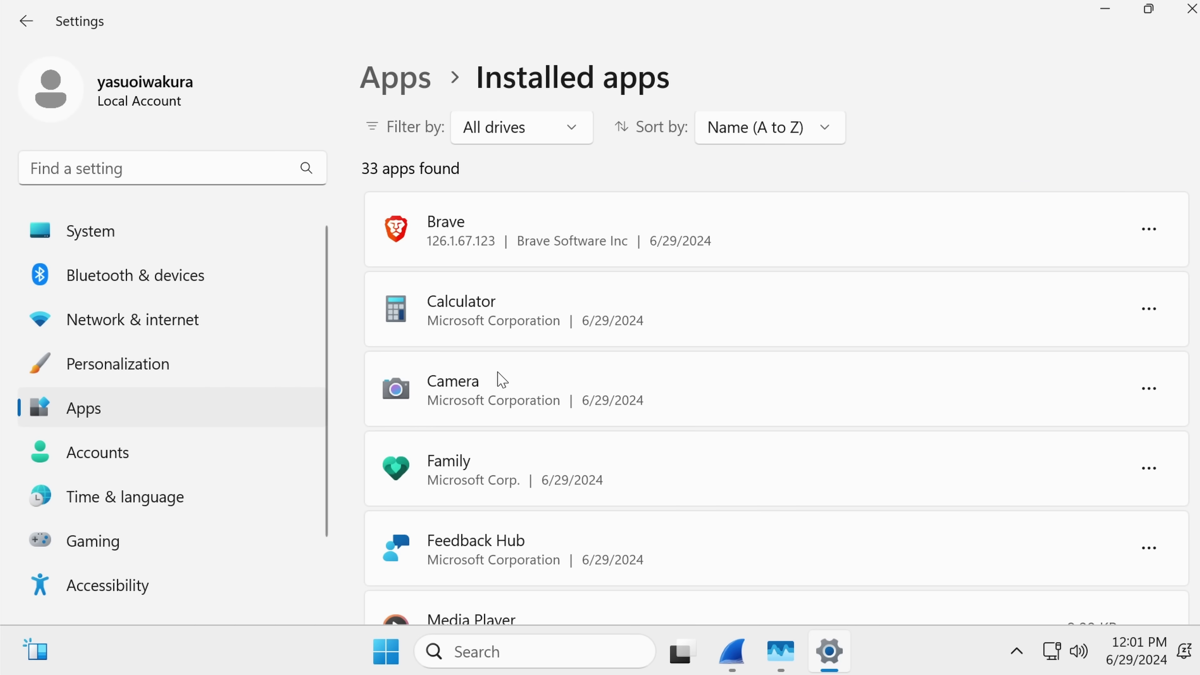
- Examine the full list of installed apps in Settings, from Brave down to Xbox Live, and check the pinned Start apps
scroll(502, 379, down, 5)
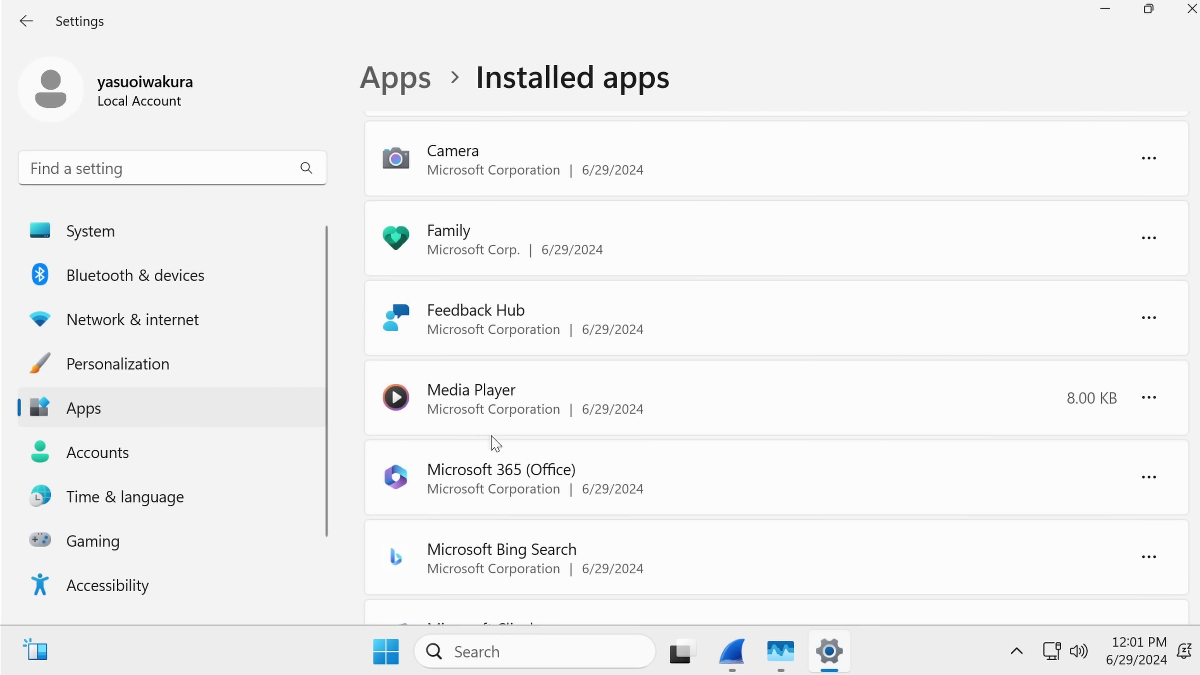
scroll(494, 442, down, 3)
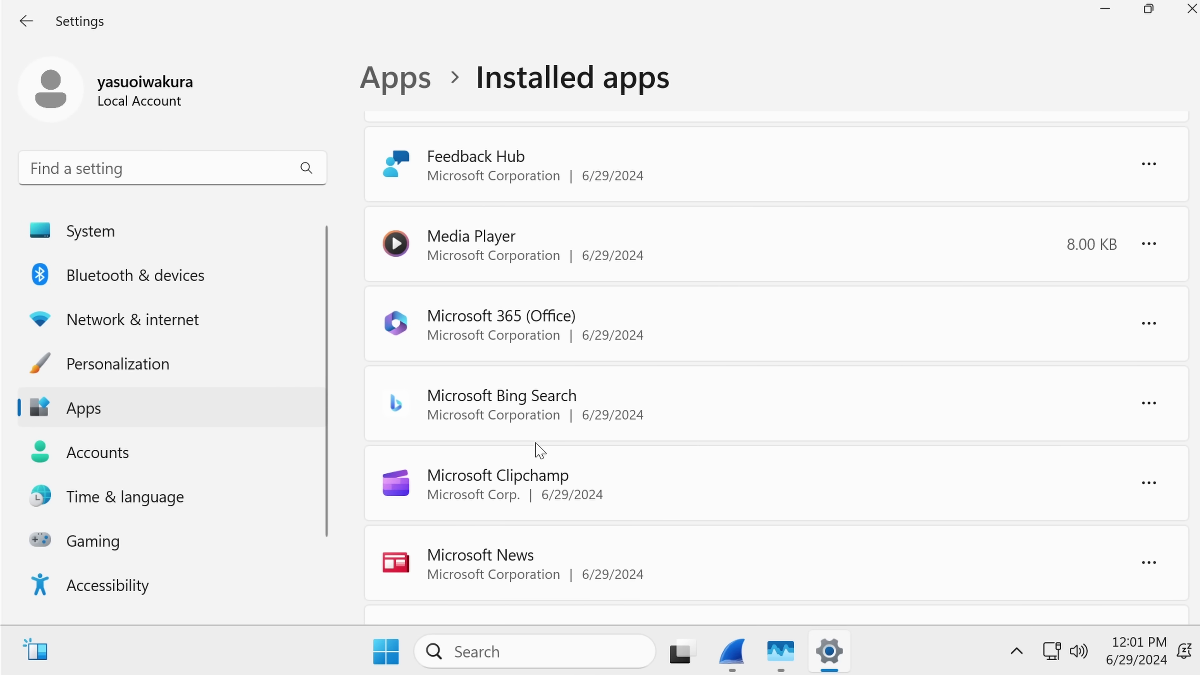
scroll(520, 426, down, 4)
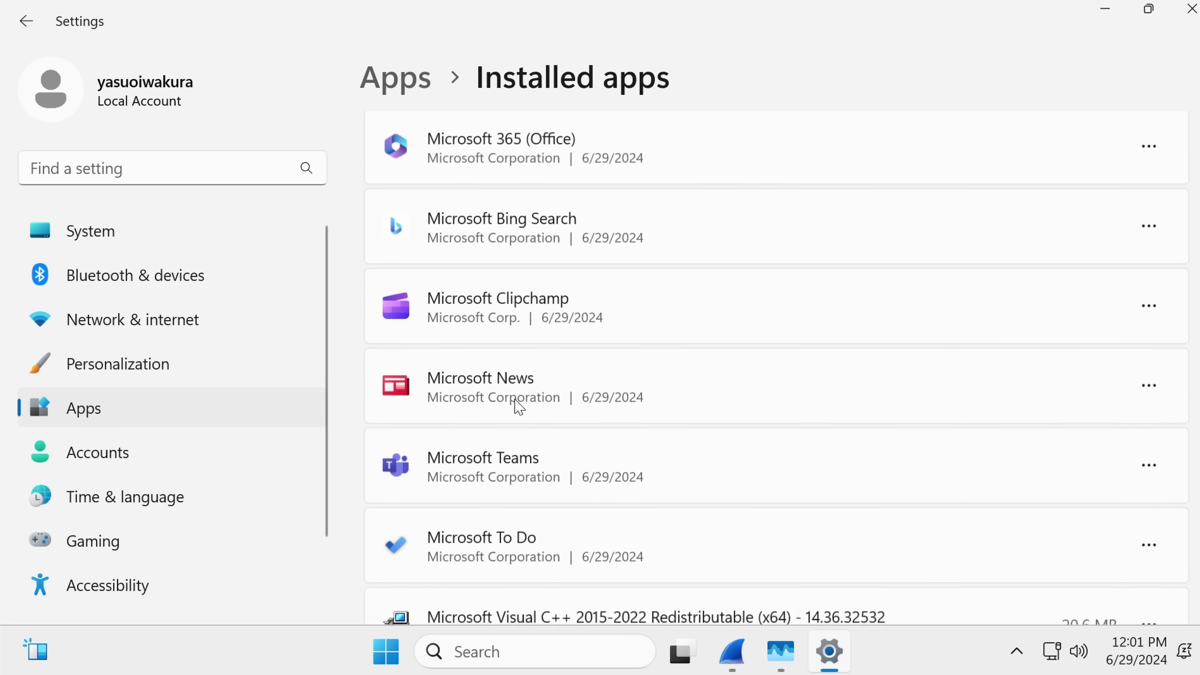
scroll(516, 405, down, 8)
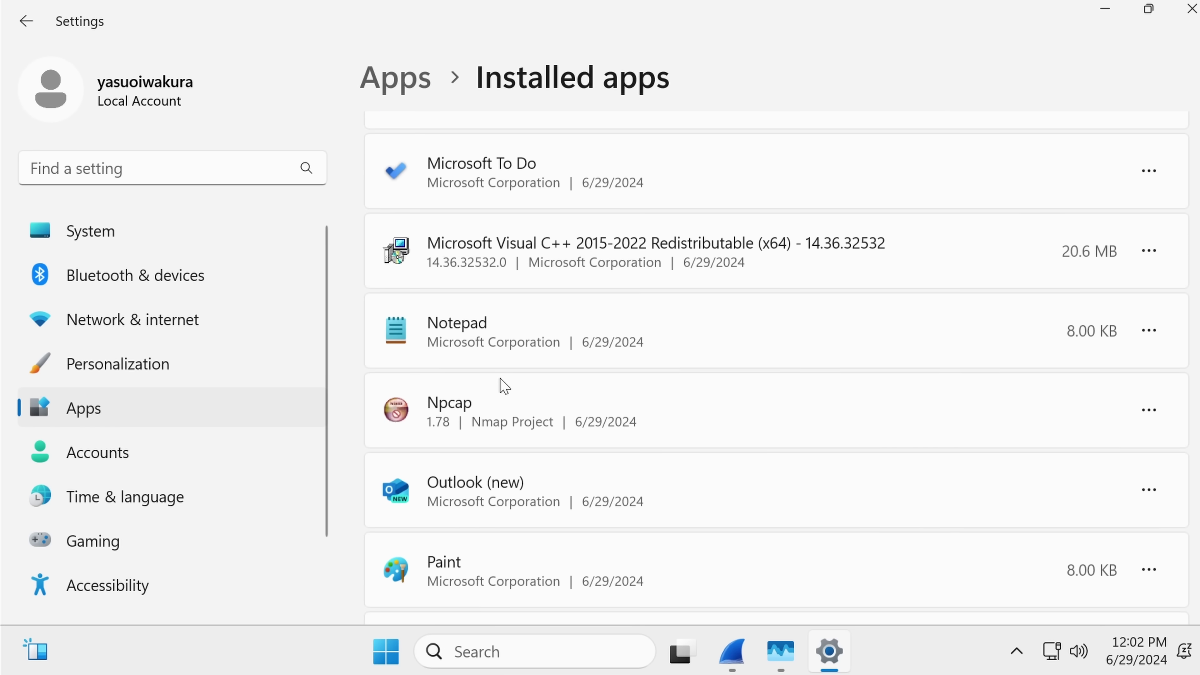
scroll(504, 386, down, 3)
scroll(472, 381, down, 4)
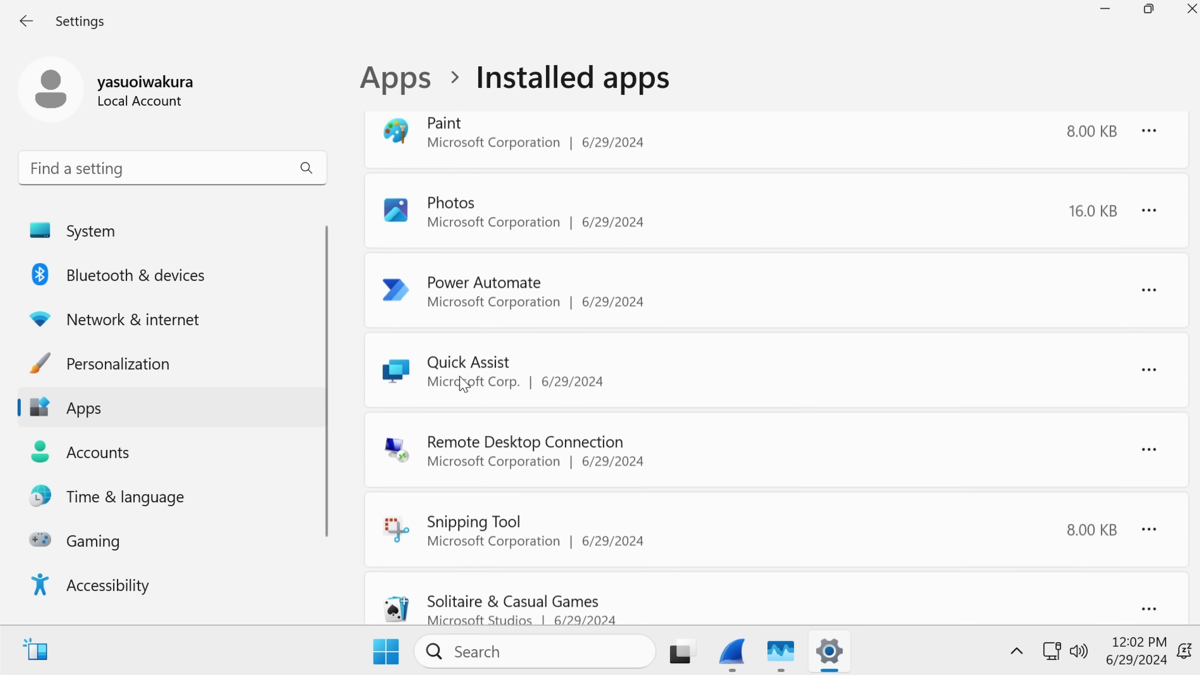
scroll(469, 383, down, 7)
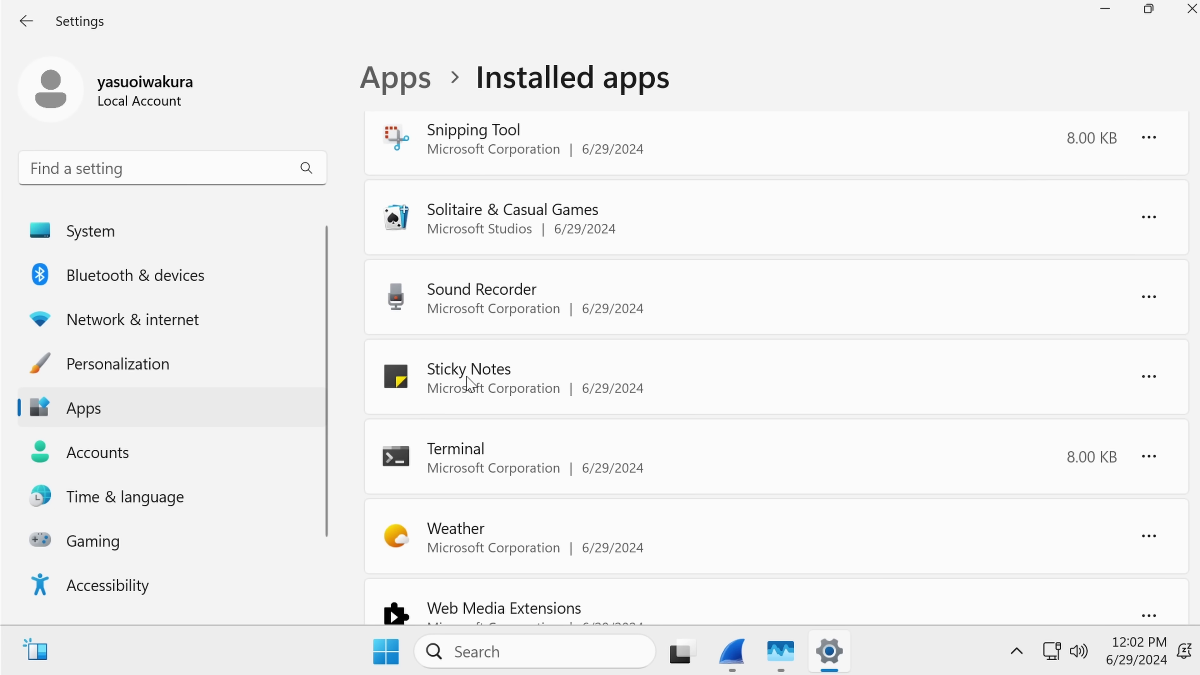
scroll(469, 383, down, 4)
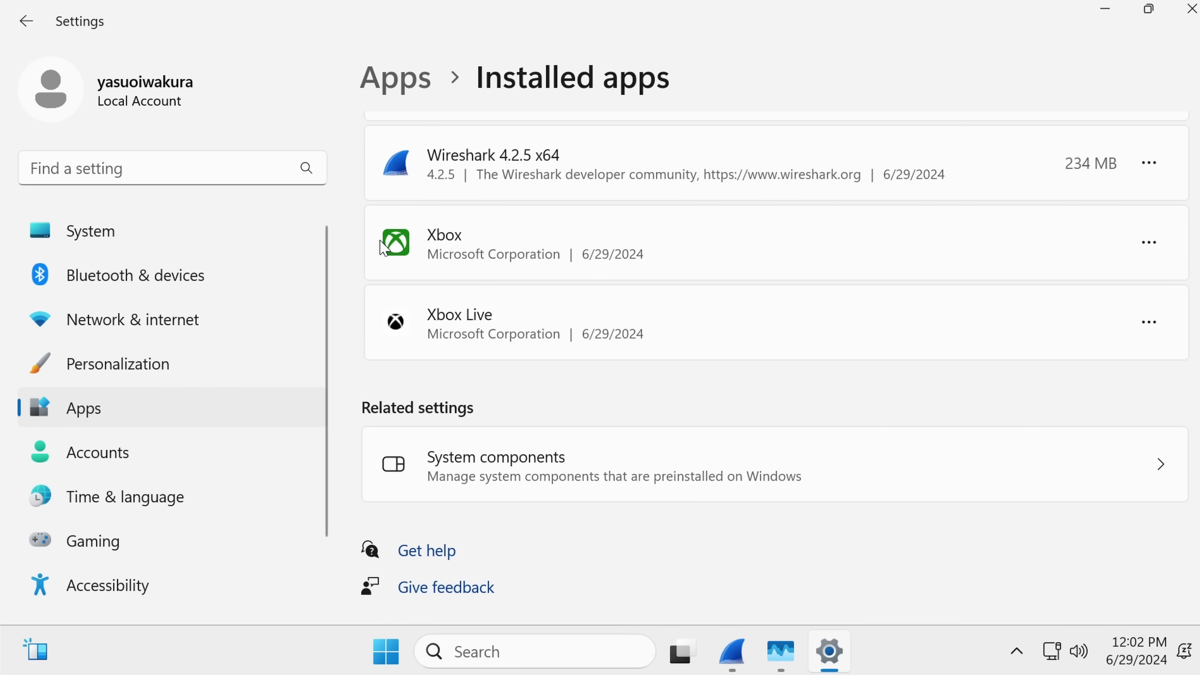
key(super)
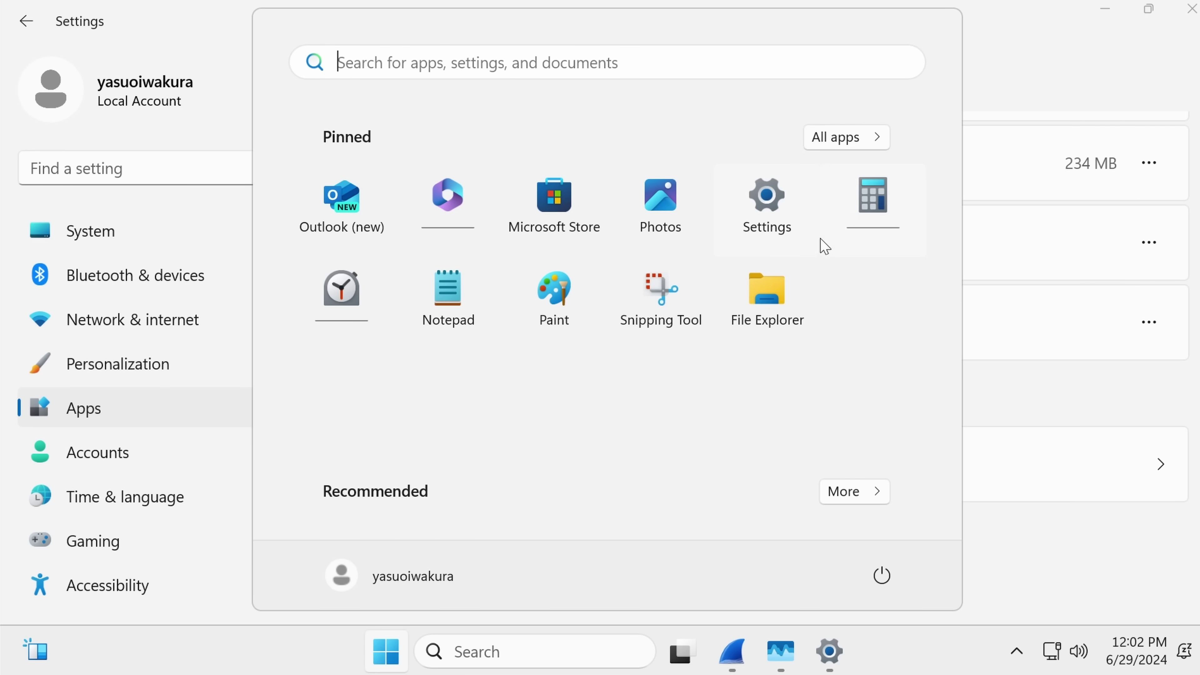
click(1060, 289)
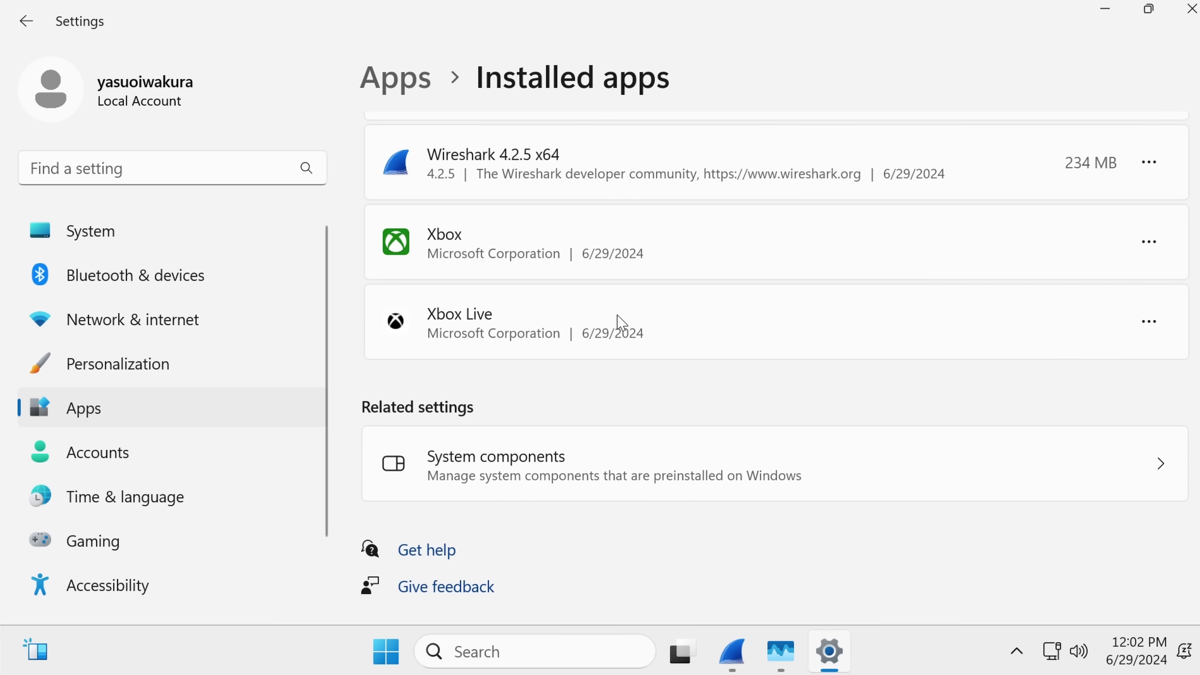
- Finish reviewing the installed apps and look through the System settings page, from the activation notice down past Nearby sharing
scroll(622, 319, up, 2)
scroll(597, 317, up, 5)
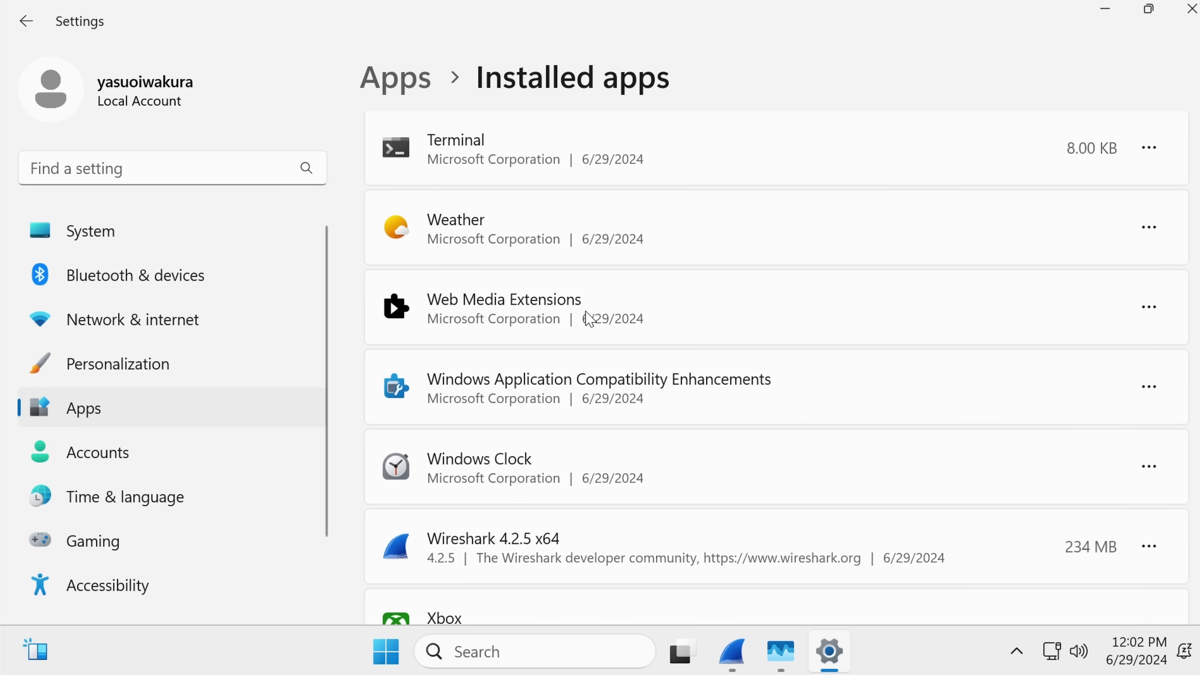
click(154, 245)
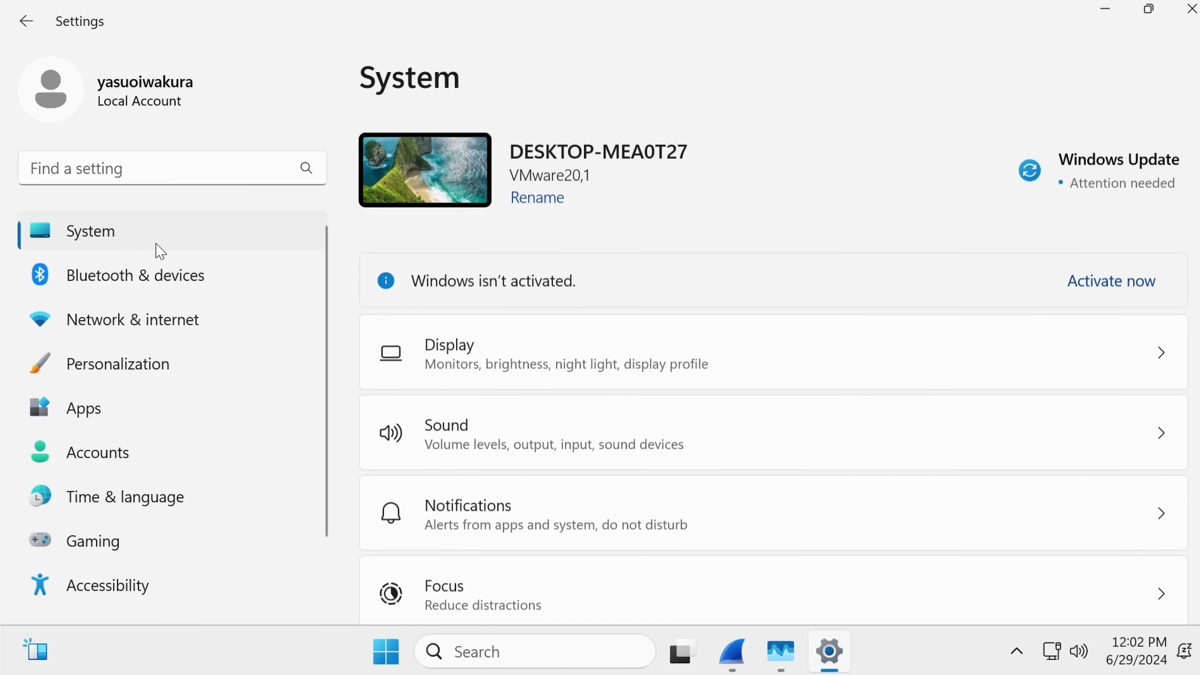
scroll(680, 357, down, 4)
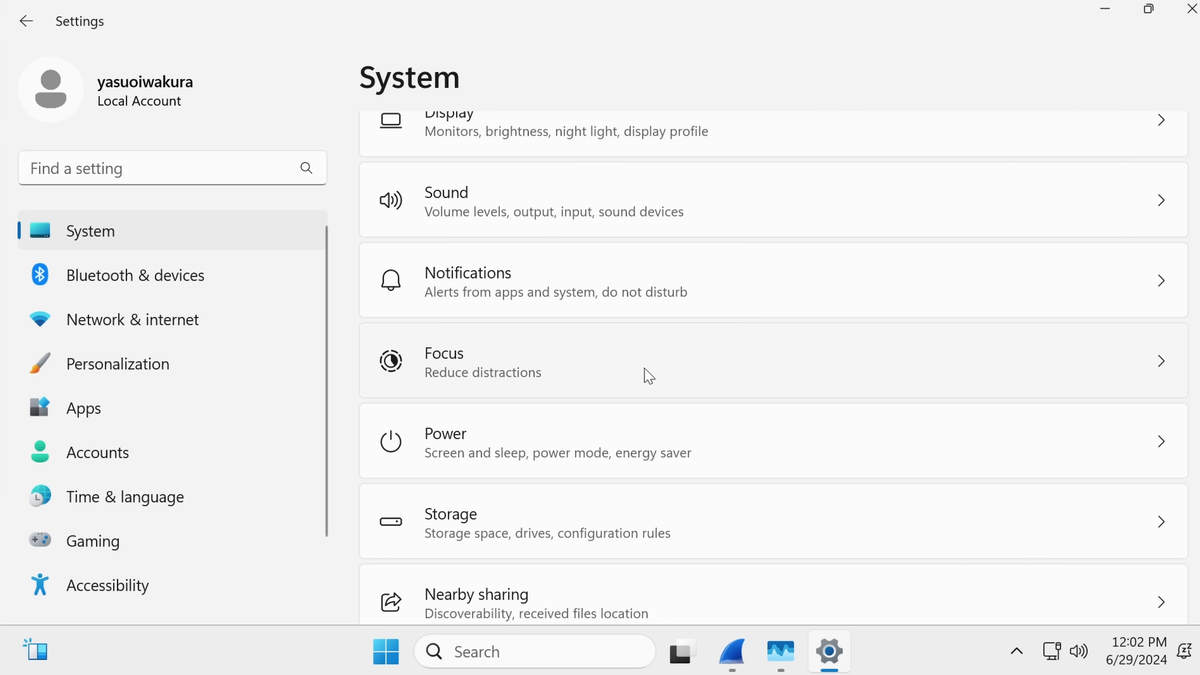
scroll(647, 371, down, 5)
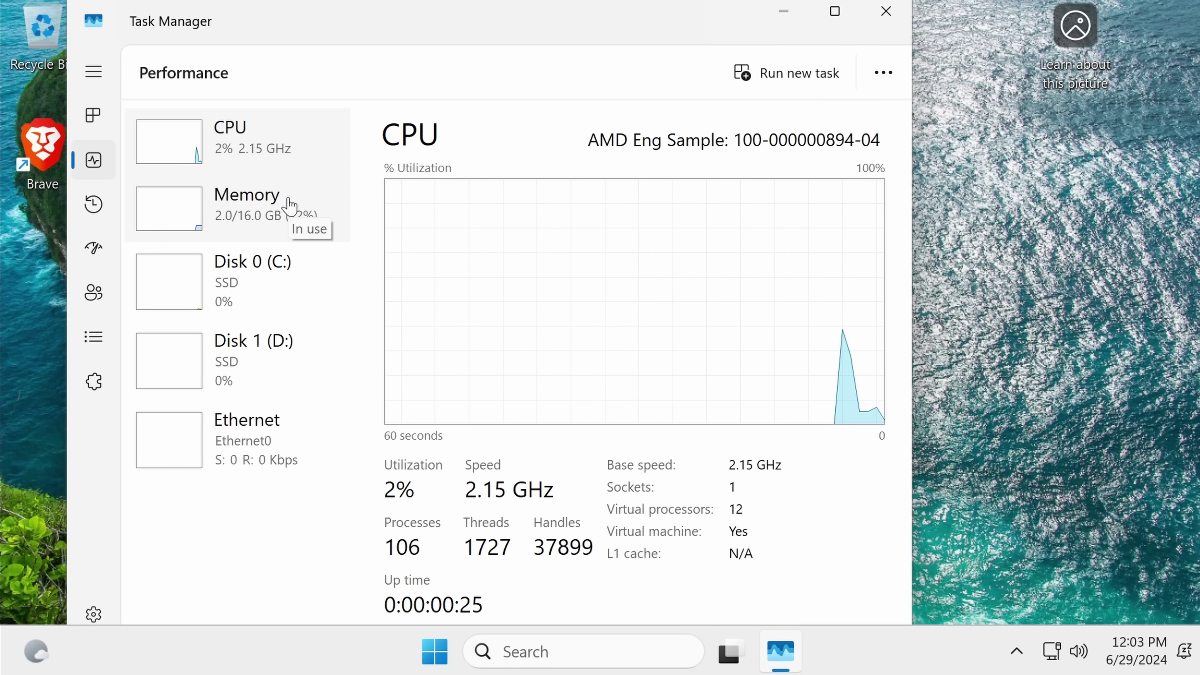
- View the Memory performance details in Task Manager, and select the Appinfo service in its services list
click(263, 204)
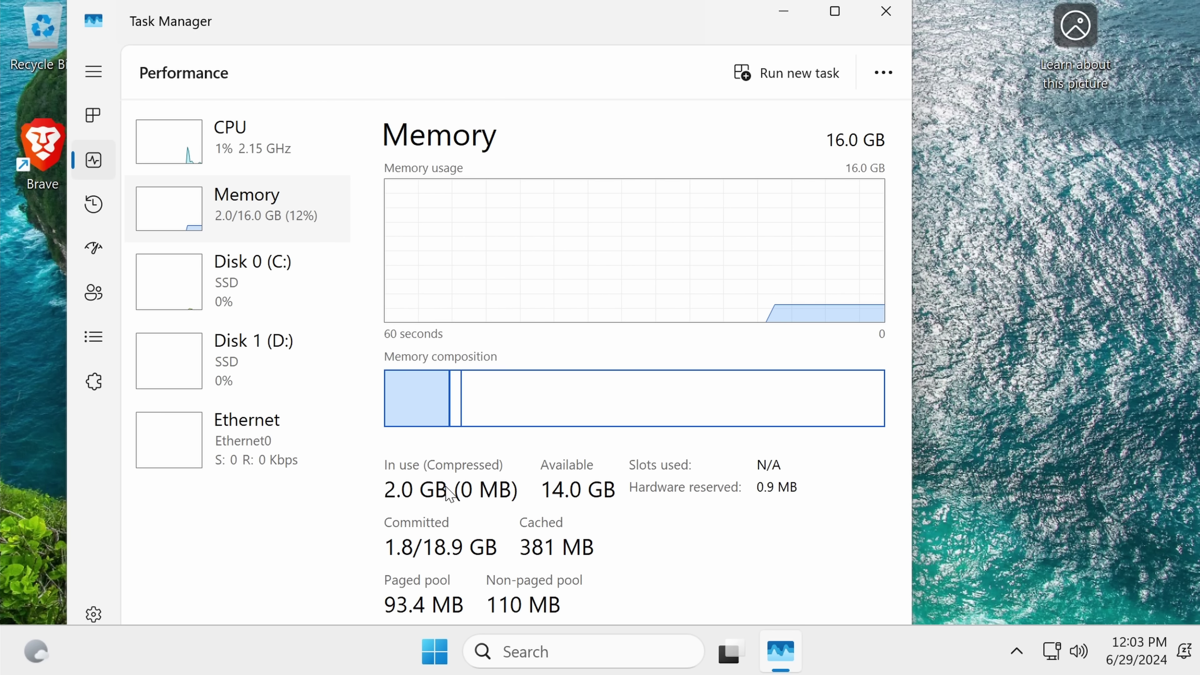
click(94, 381)
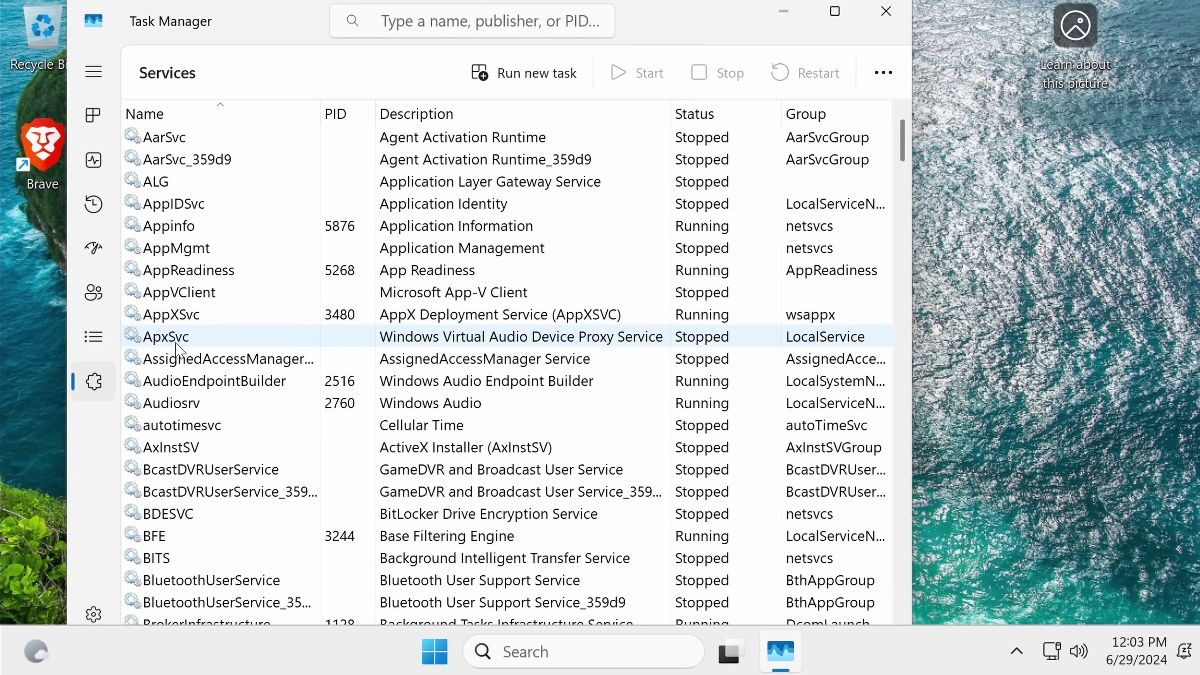
click(359, 226)
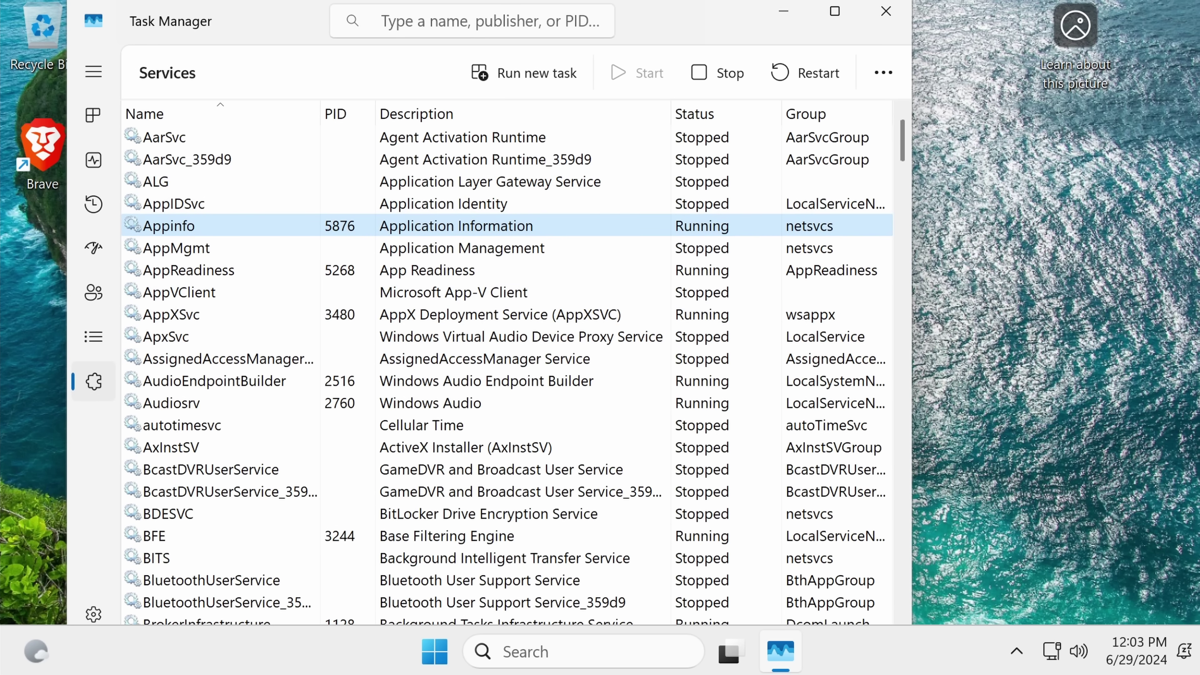
- Move Task Manager aside and close it, and open Start to view the pinned apps
drag(797, 24, 752, 175)
click(841, 164)
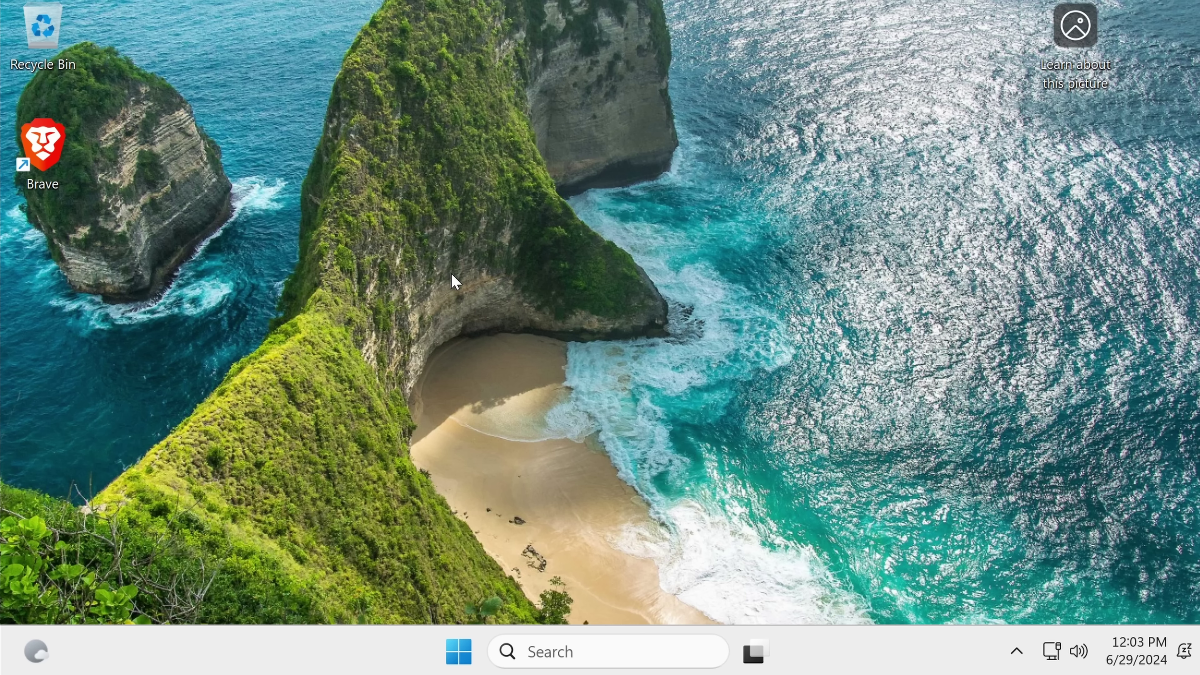
click(472, 645)
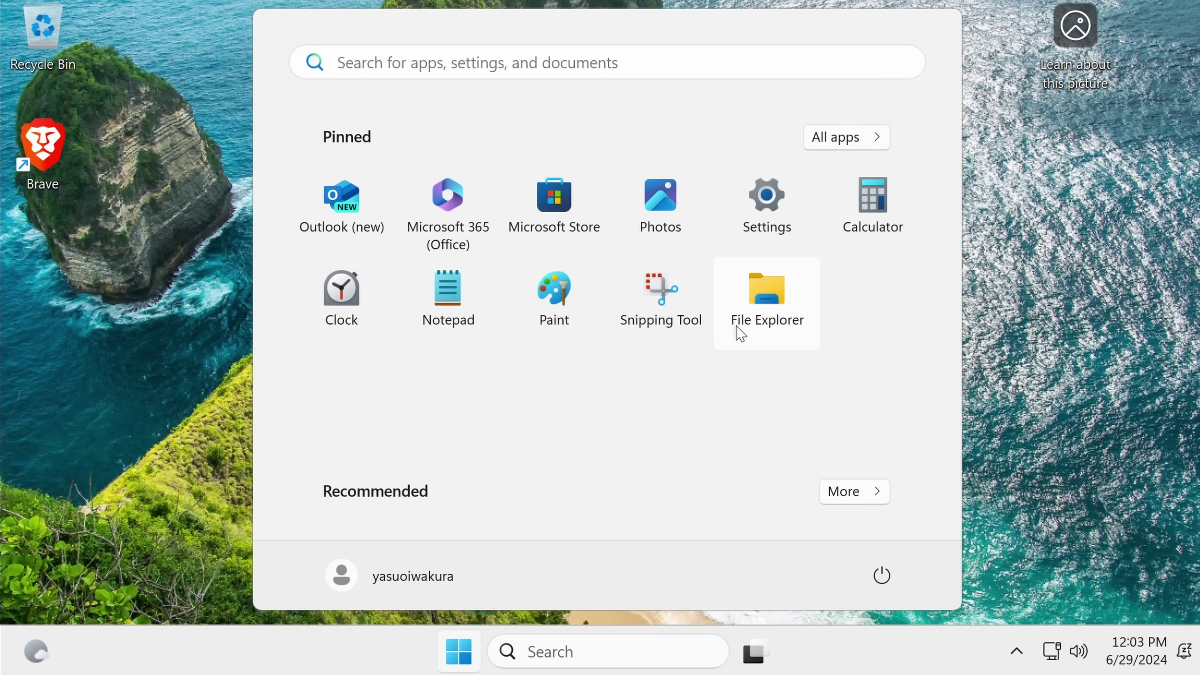